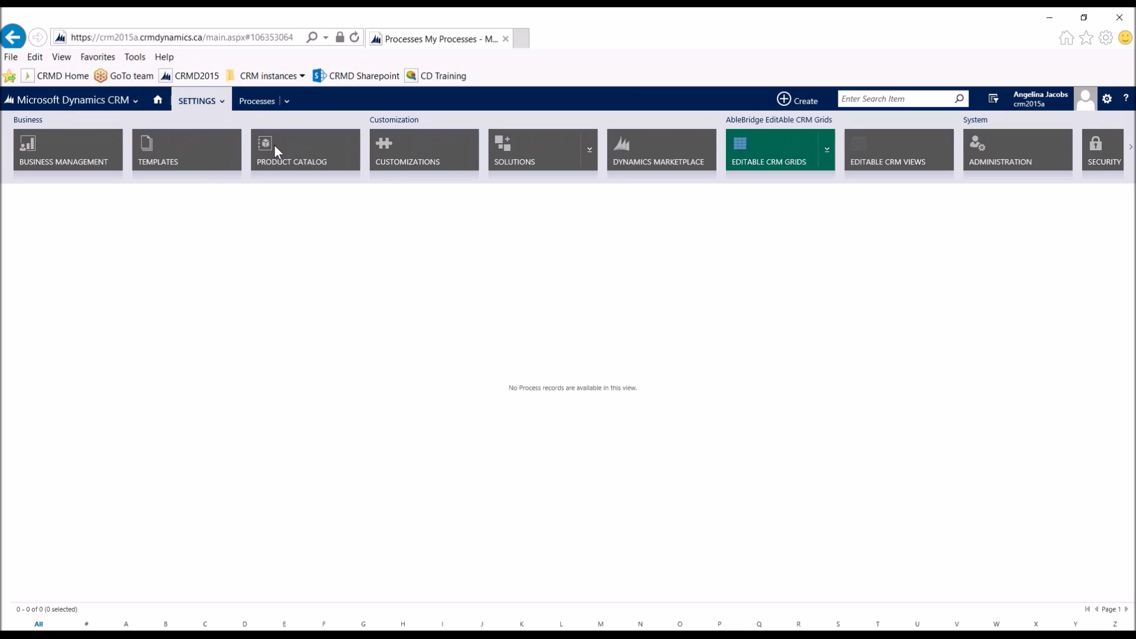
Step: Open Customize the System, enlarge its window and view the default solution's processes
{"action": "left_click", "coordinate": [399, 149]}
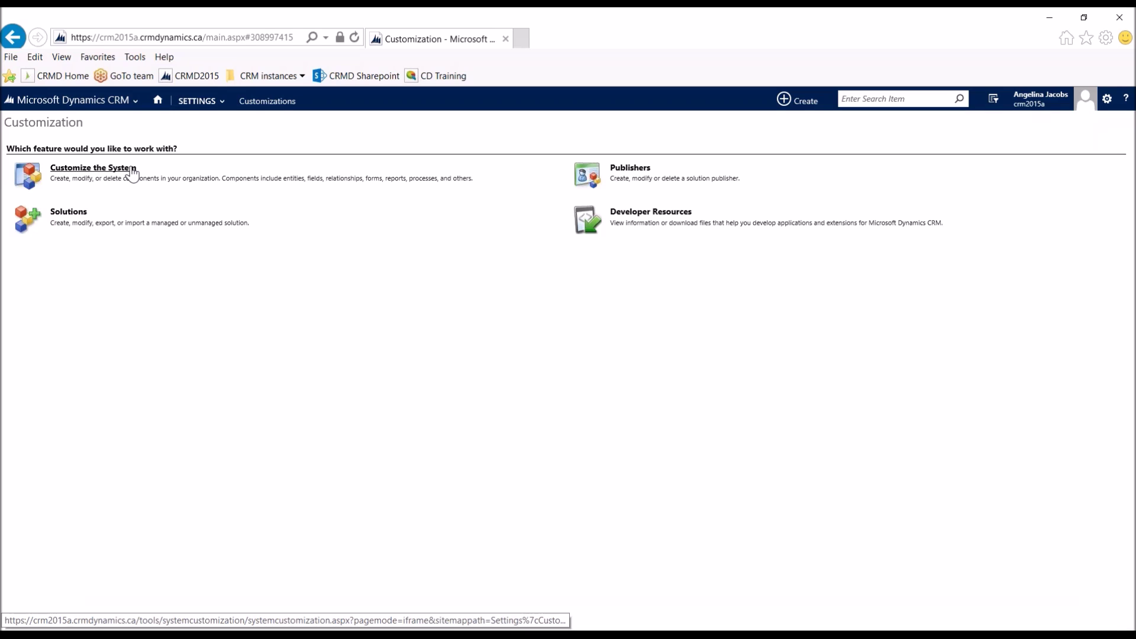
{"action": "left_click", "coordinate": [133, 173]}
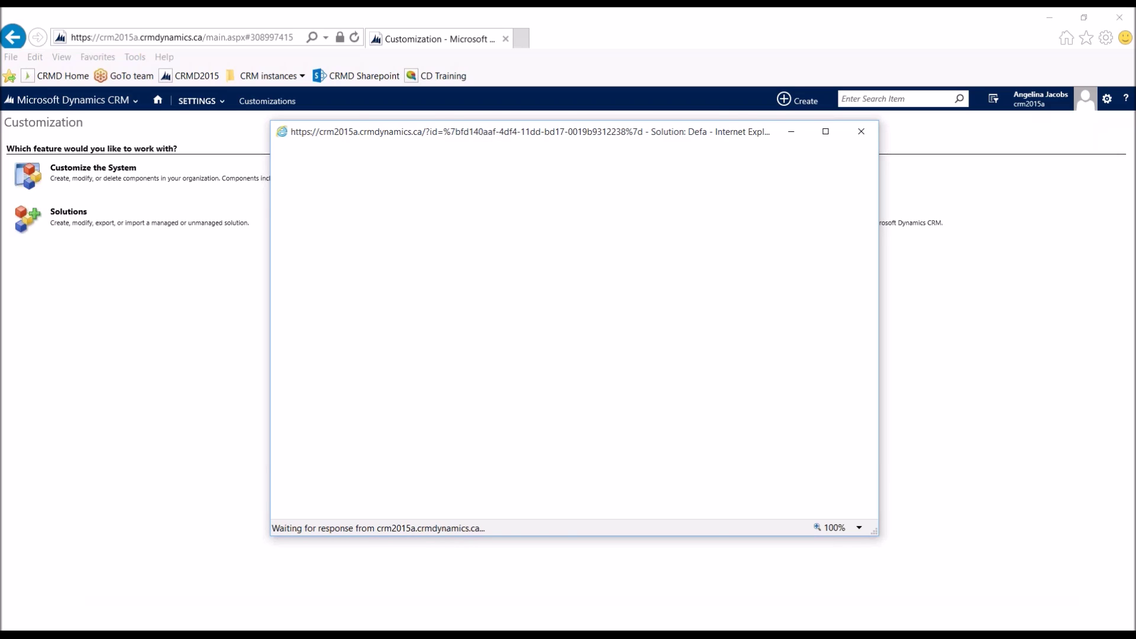
{"action": "left_click_drag", "start_coordinate": [513, 121], "coordinate": [512, 20]}
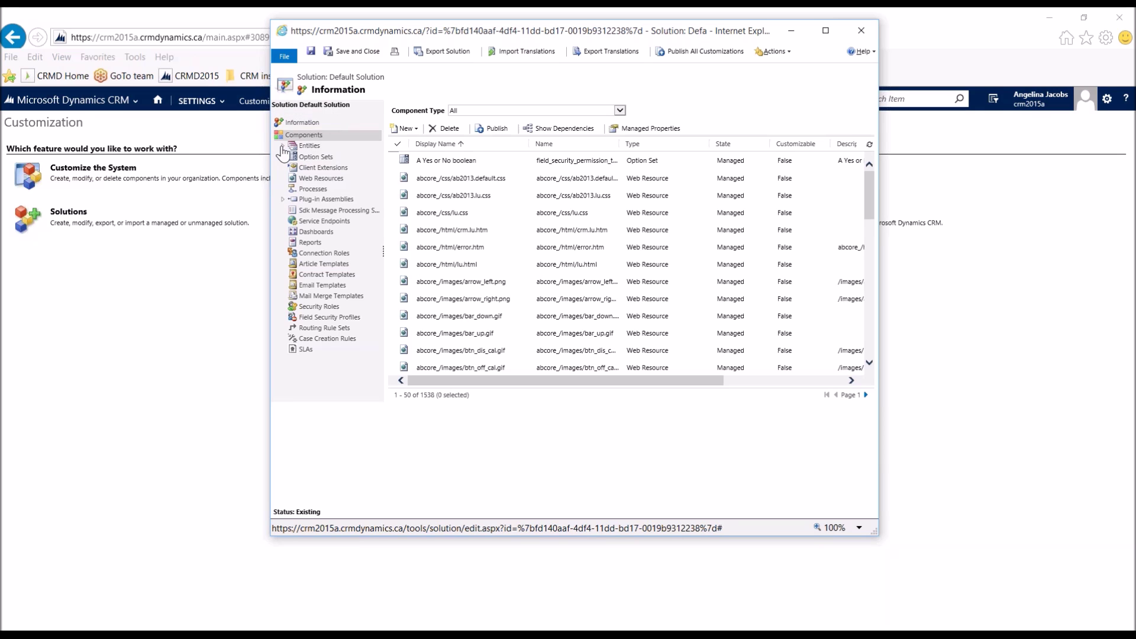
{"action": "left_click", "coordinate": [283, 147]}
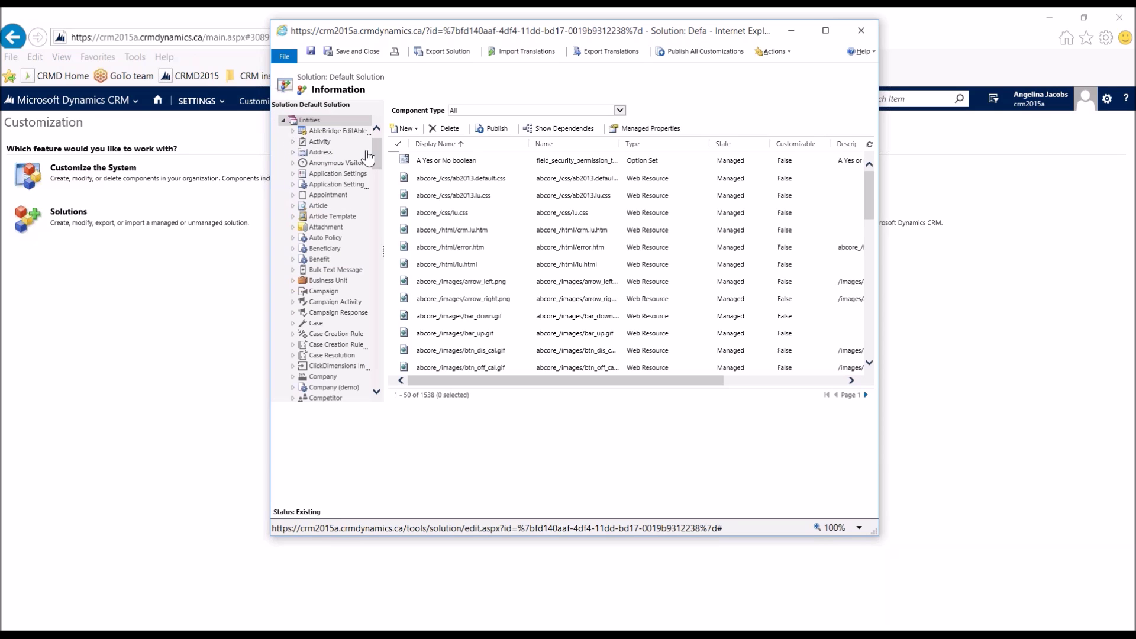
{"action": "scroll", "coordinate": [373, 221], "scroll_direction": "down", "scroll_amount": 5}
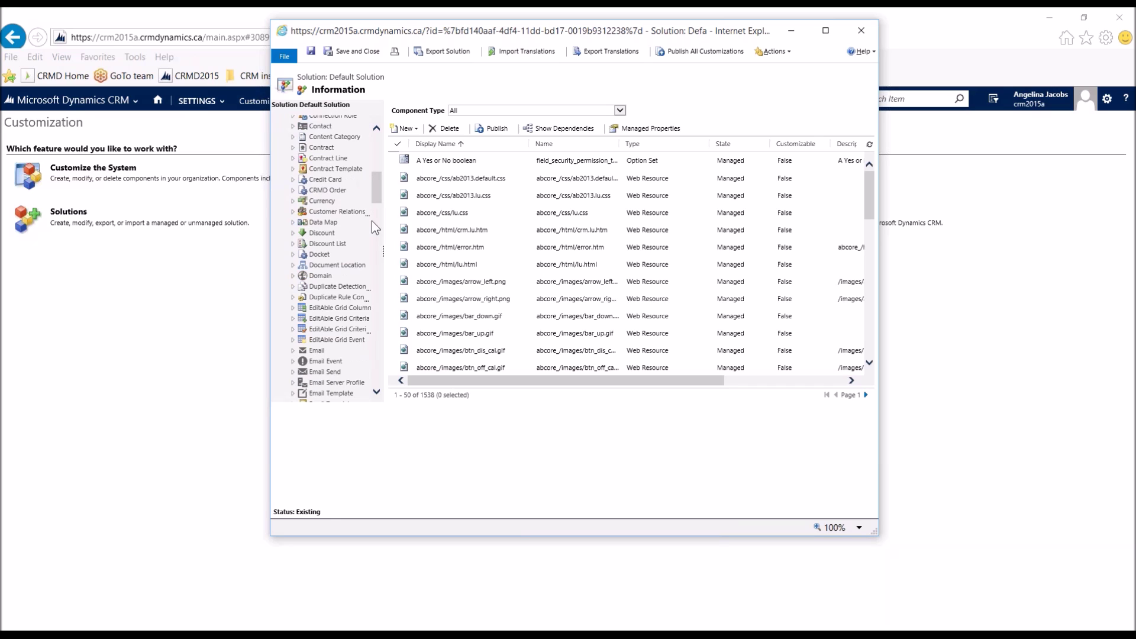
{"action": "scroll", "coordinate": [374, 227], "scroll_direction": "down", "scroll_amount": 15}
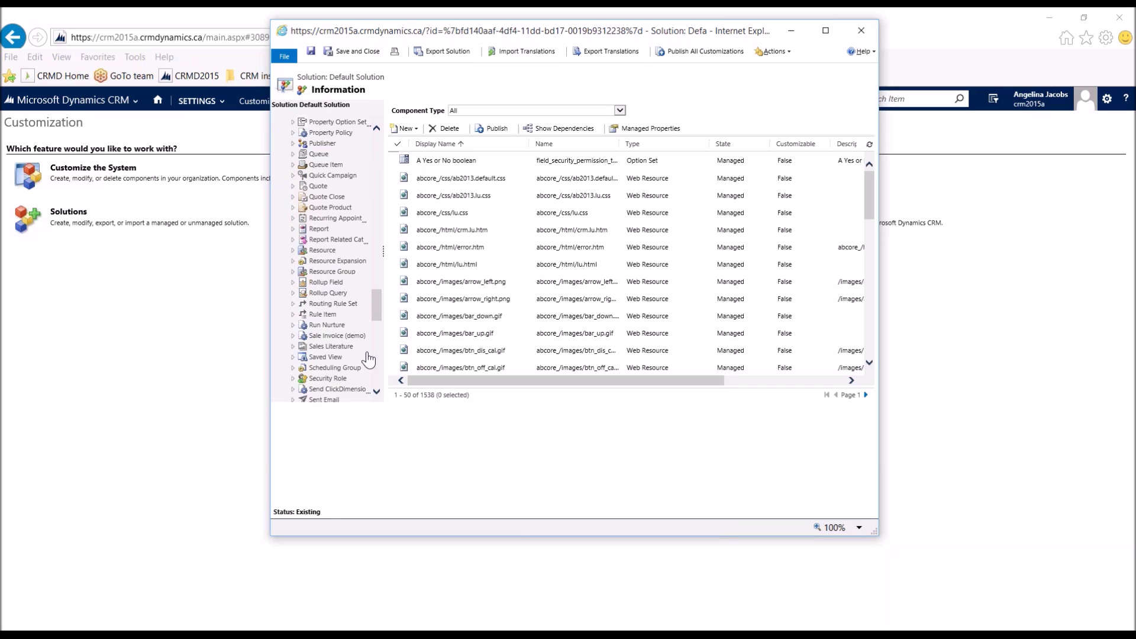
{"action": "scroll", "coordinate": [371, 385], "scroll_direction": "down", "scroll_amount": 3}
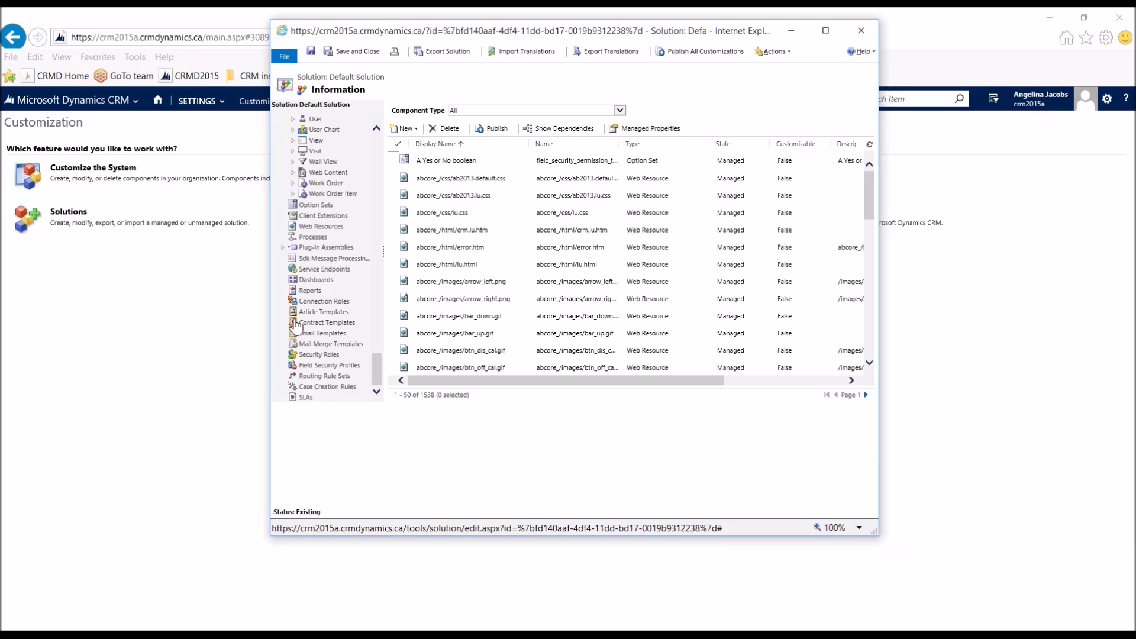
{"action": "left_click", "coordinate": [313, 237]}
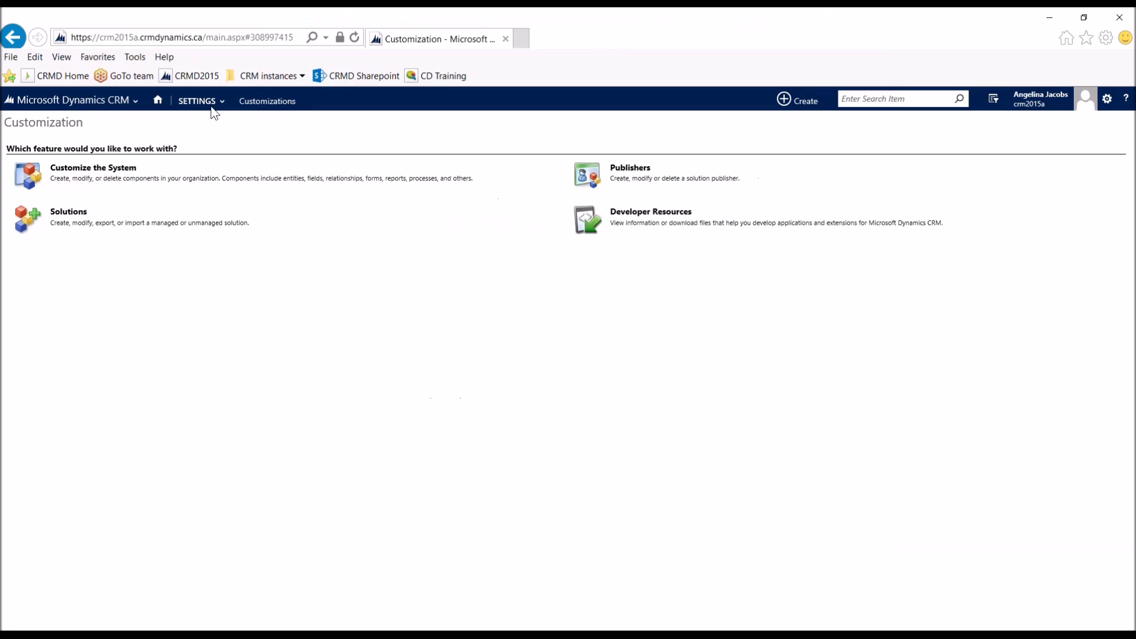
Step: Go to Processes from the Settings area
{"action": "left_click", "coordinate": [211, 107]}
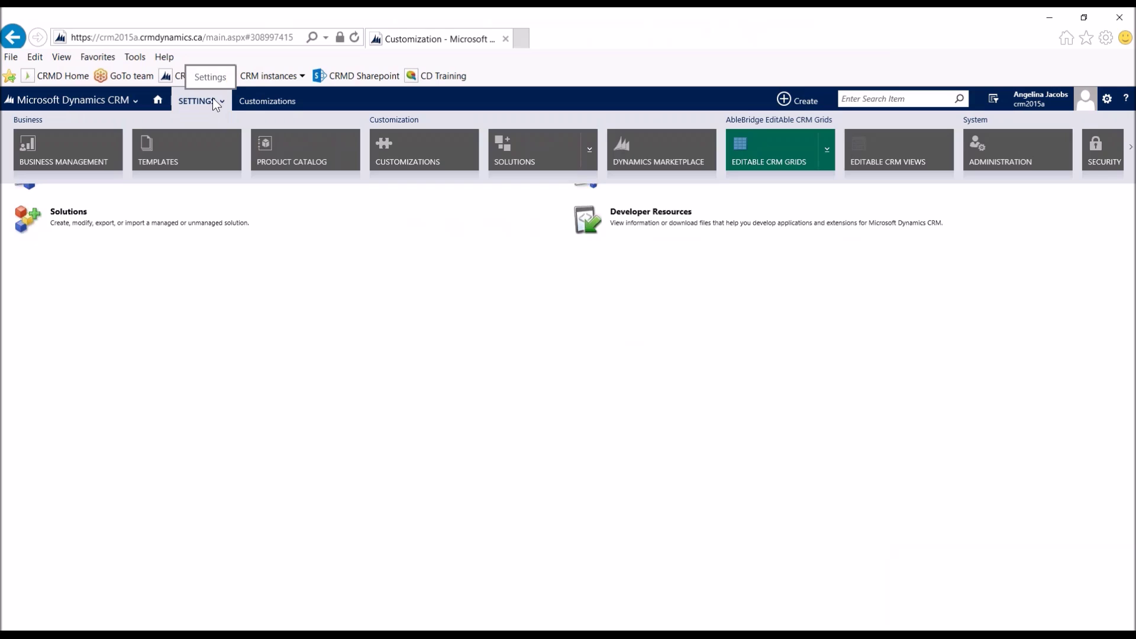
{"action": "scroll", "coordinate": [290, 145], "scroll_direction": "down", "scroll_amount": 3}
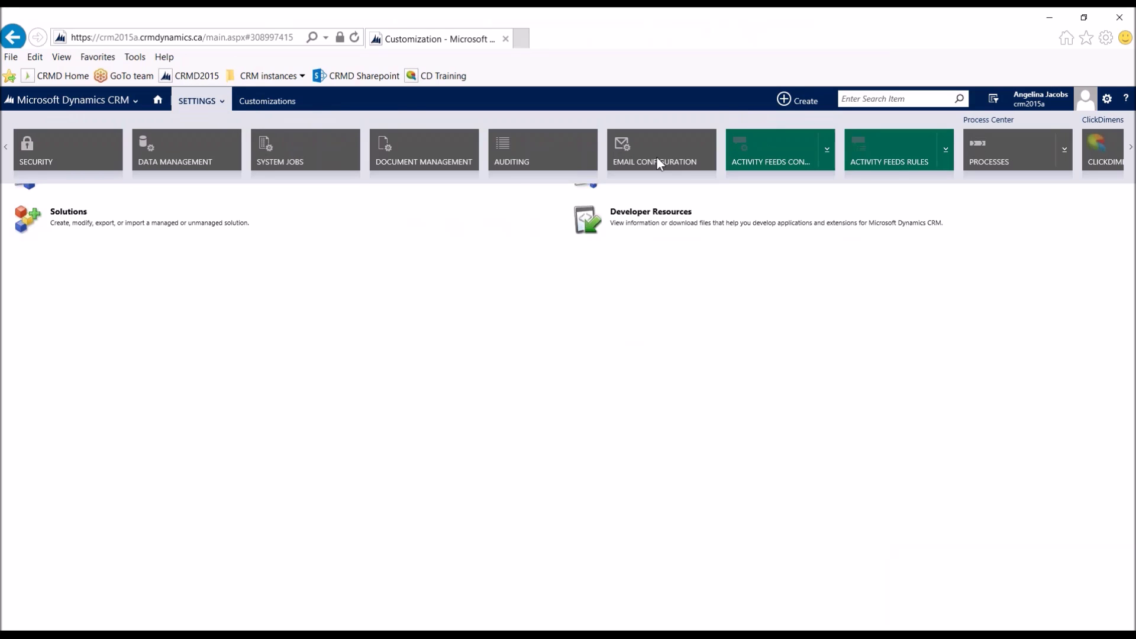
{"action": "left_click", "coordinate": [985, 155]}
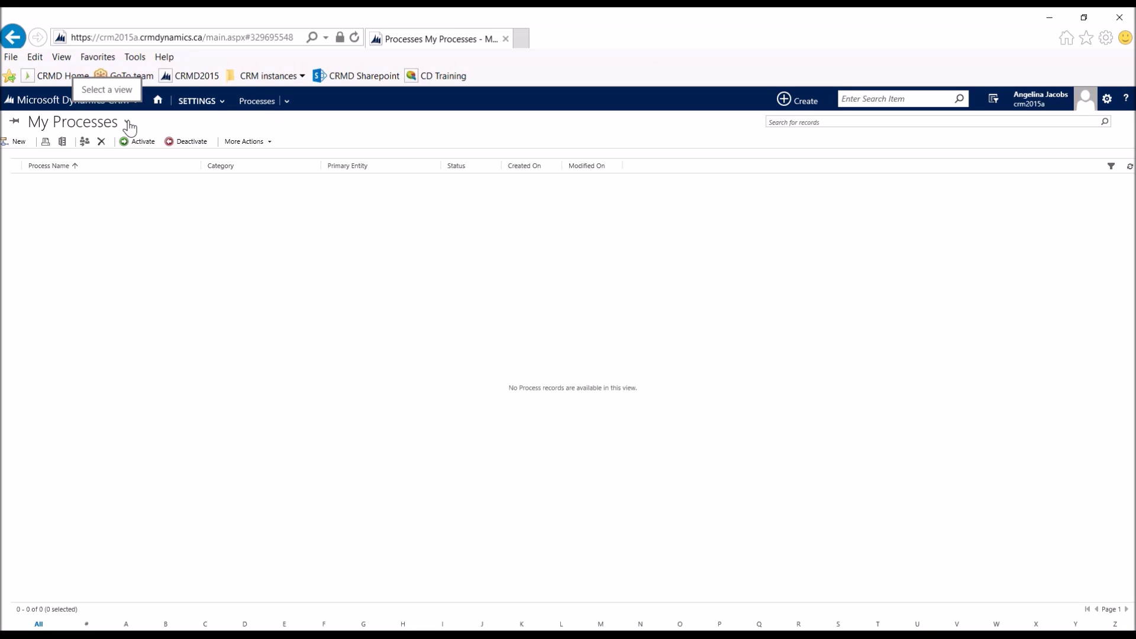
Step: Switch the process list to Activated Processes, then All Processes, then My Processes
{"action": "left_click", "coordinate": [126, 122]}
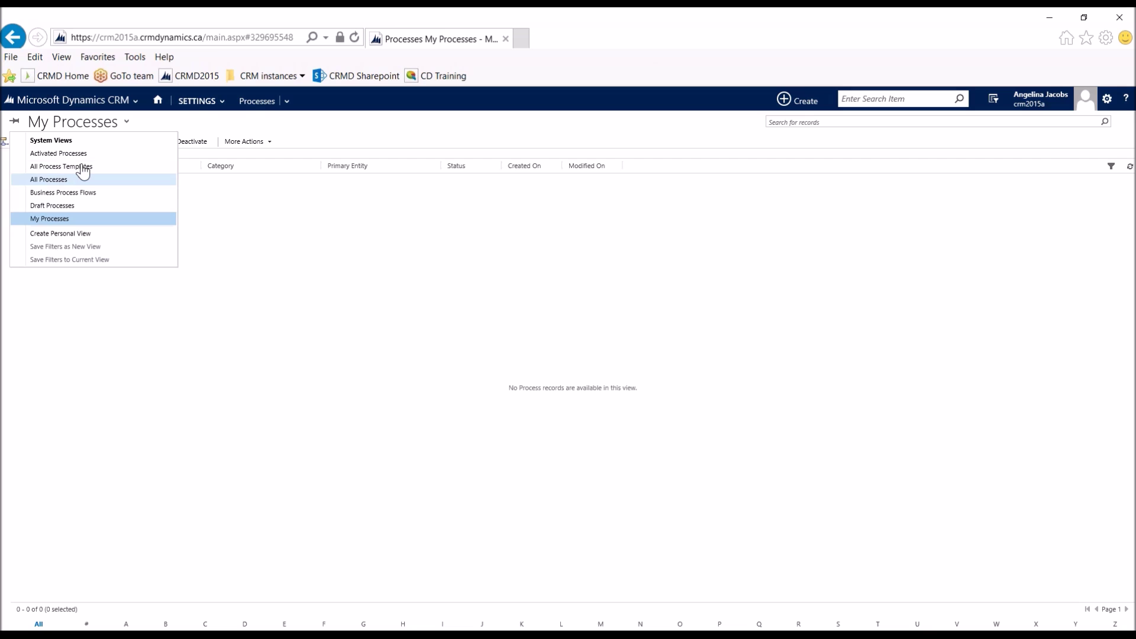
{"action": "left_click", "coordinate": [64, 153]}
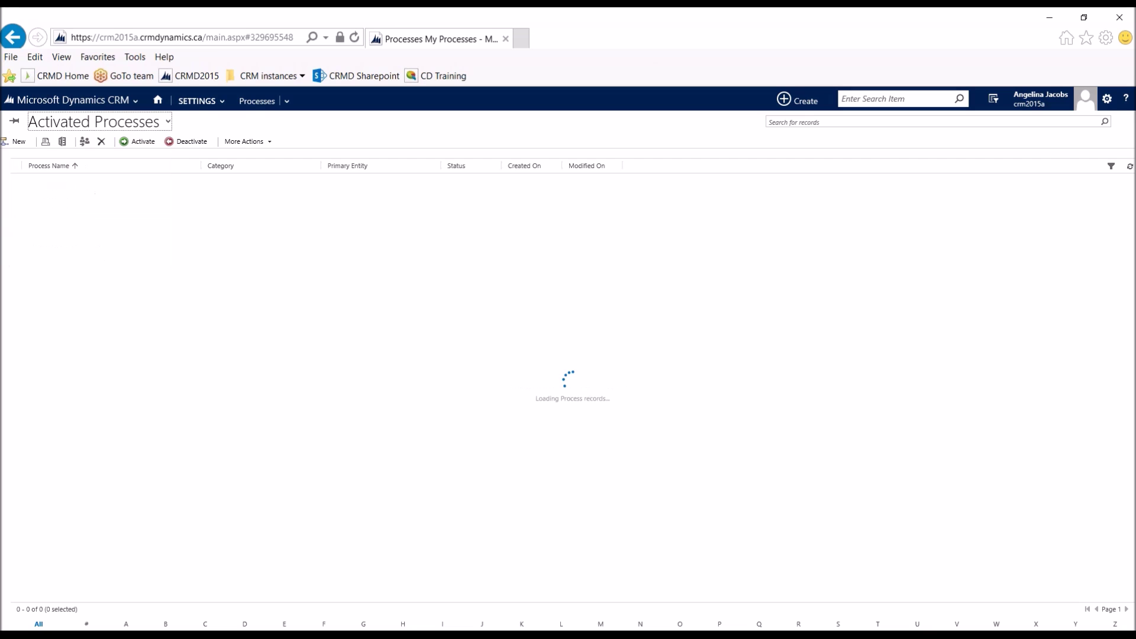
{"action": "left_click", "coordinate": [97, 122]}
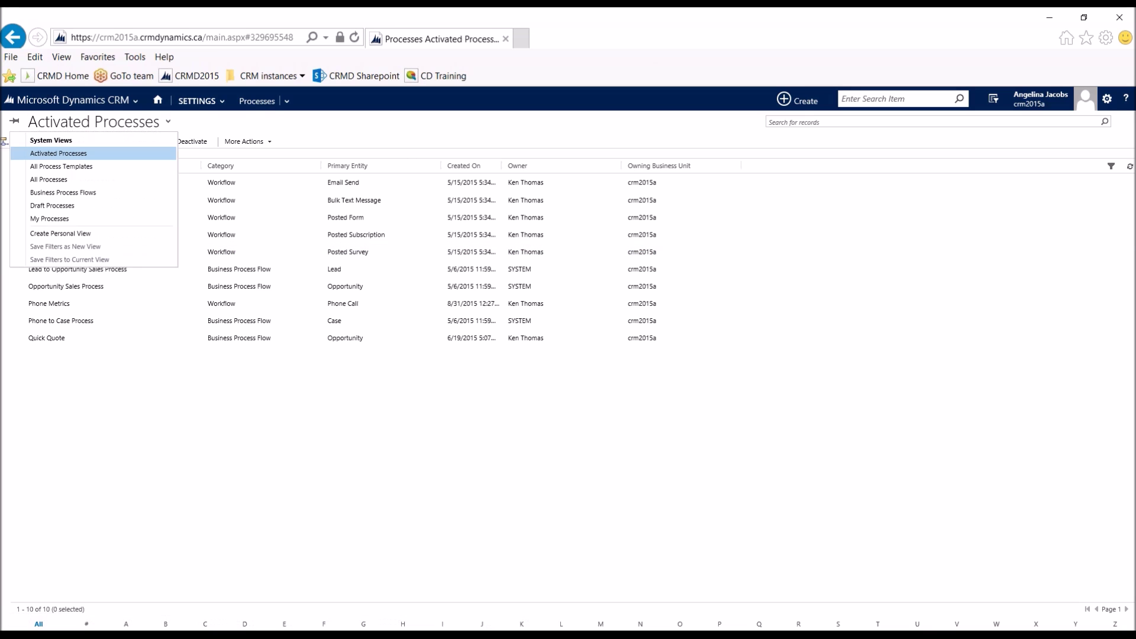
{"action": "left_click", "coordinate": [49, 180]}
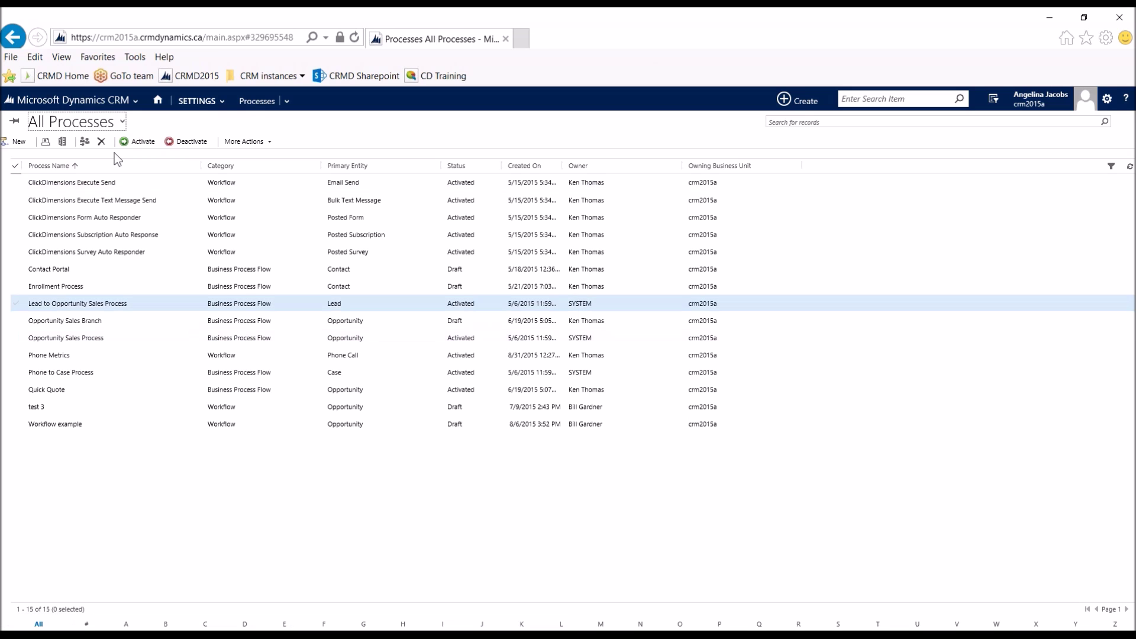
{"action": "left_click", "coordinate": [88, 121]}
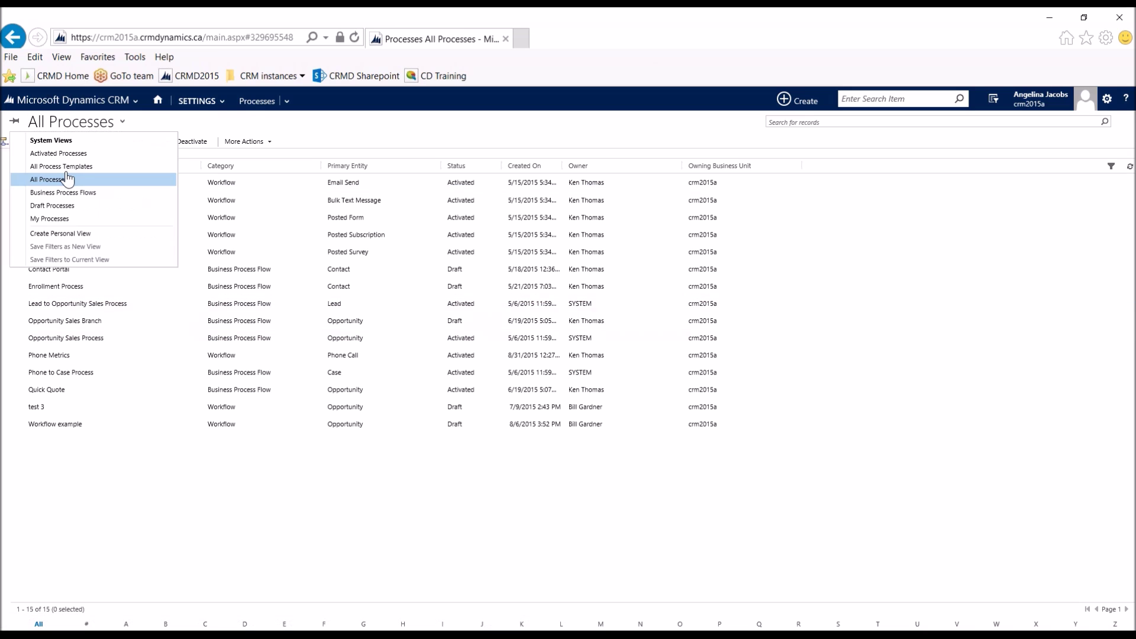
{"action": "left_click", "coordinate": [50, 218]}
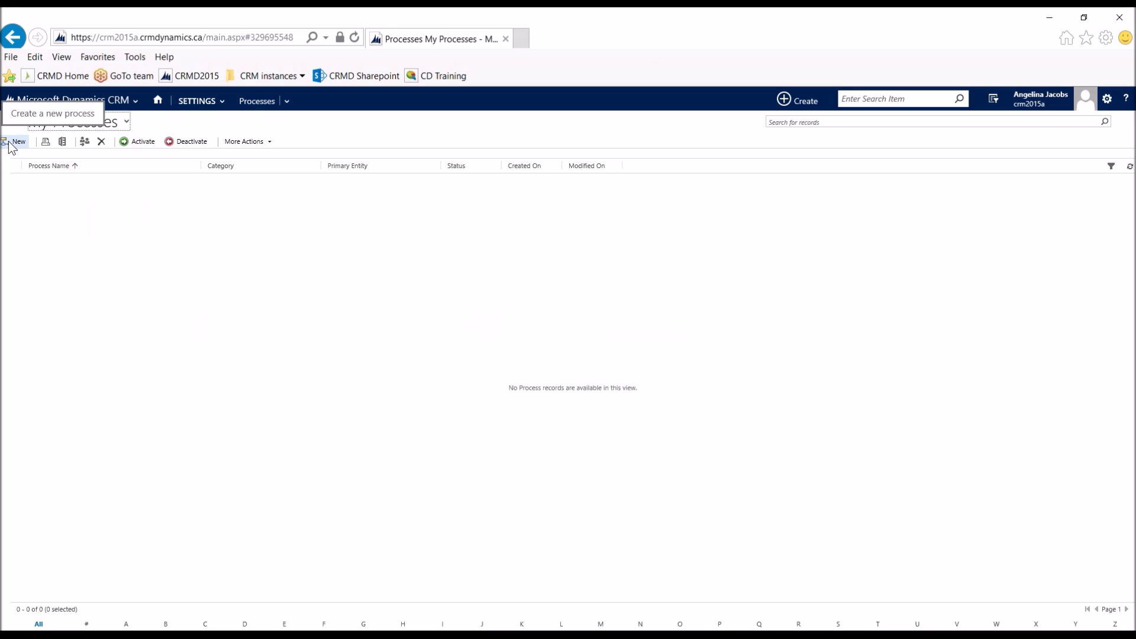
Step: Create a new Business Process Flow named 'Car Sales Process' on the Lead entity
{"action": "left_click", "coordinate": [13, 143]}
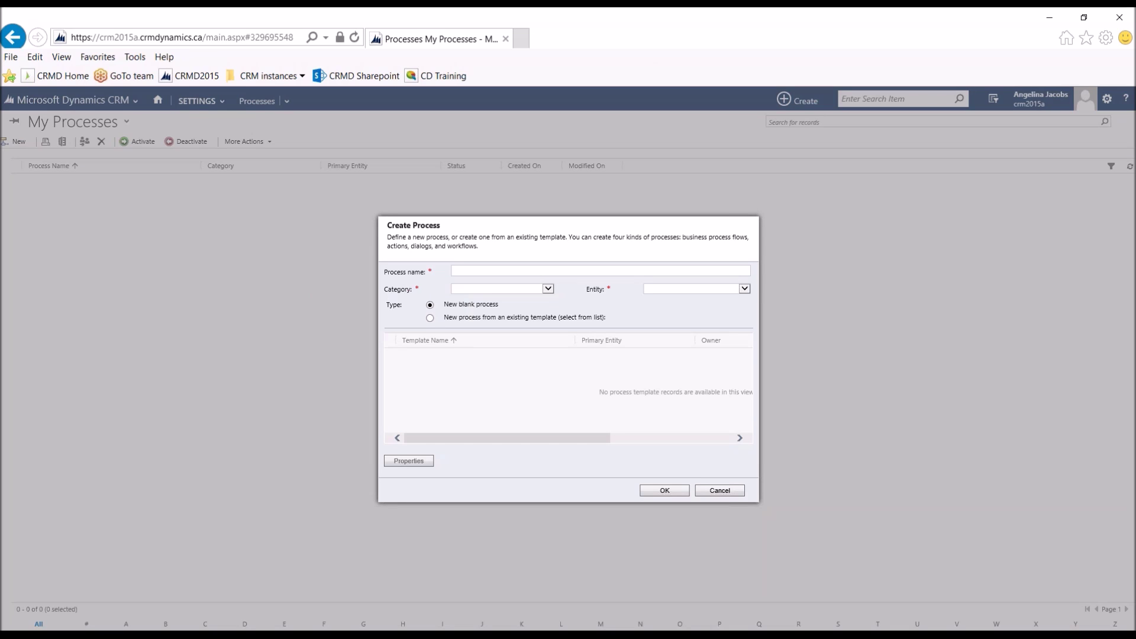
{"action": "type", "text": "Car Sales Process"}
{"action": "left_click", "coordinate": [510, 292]}
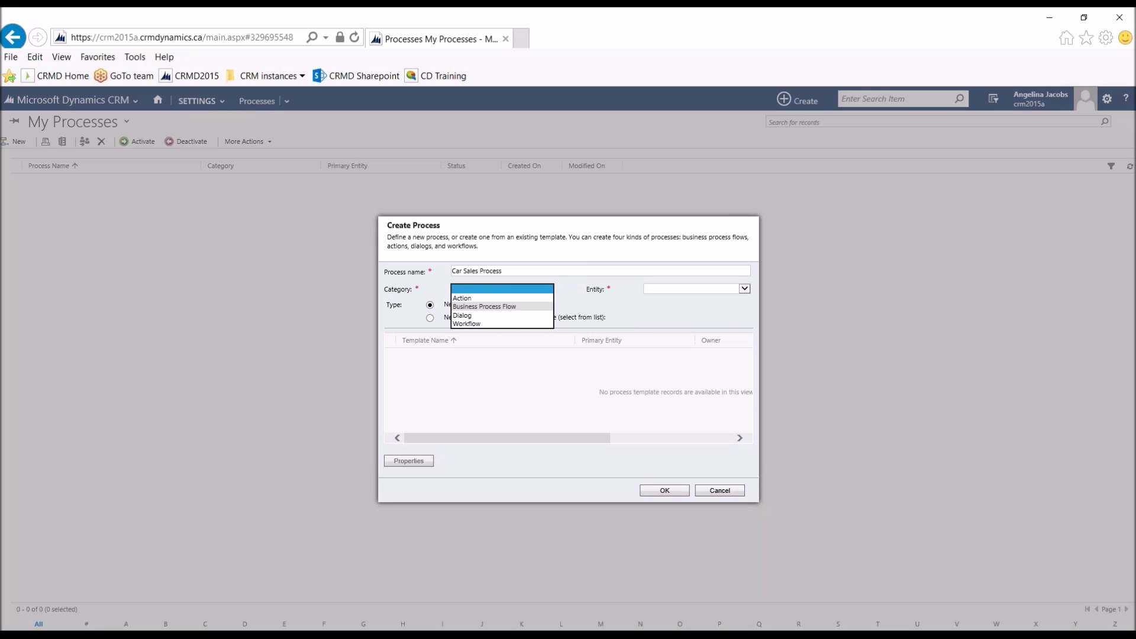
{"action": "left_click", "coordinate": [514, 306]}
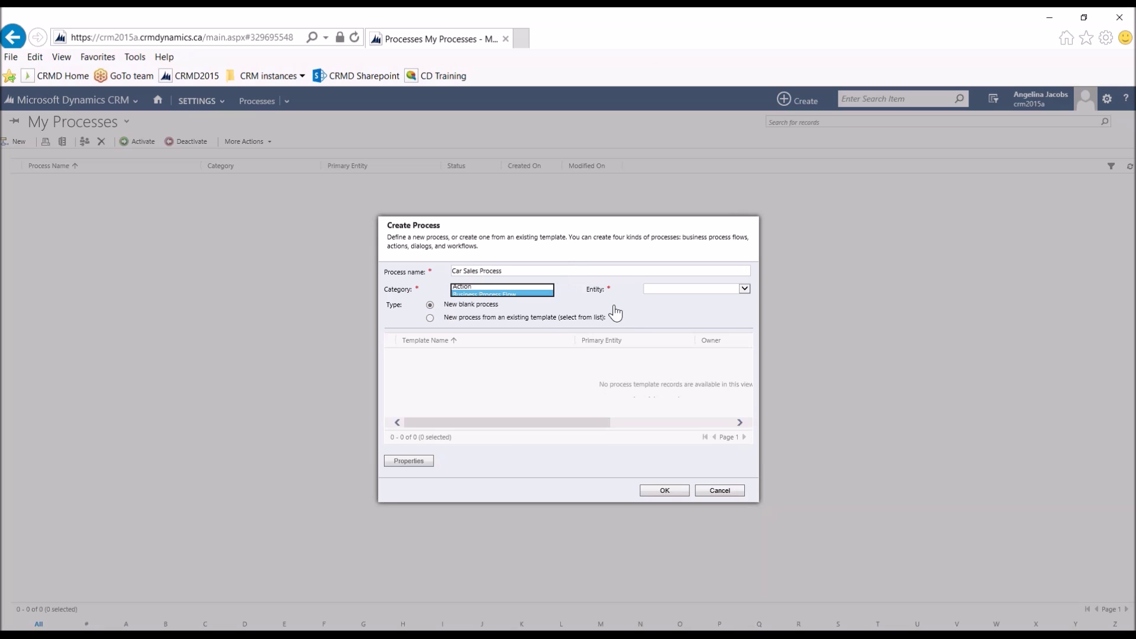
{"action": "left_click", "coordinate": [710, 288]}
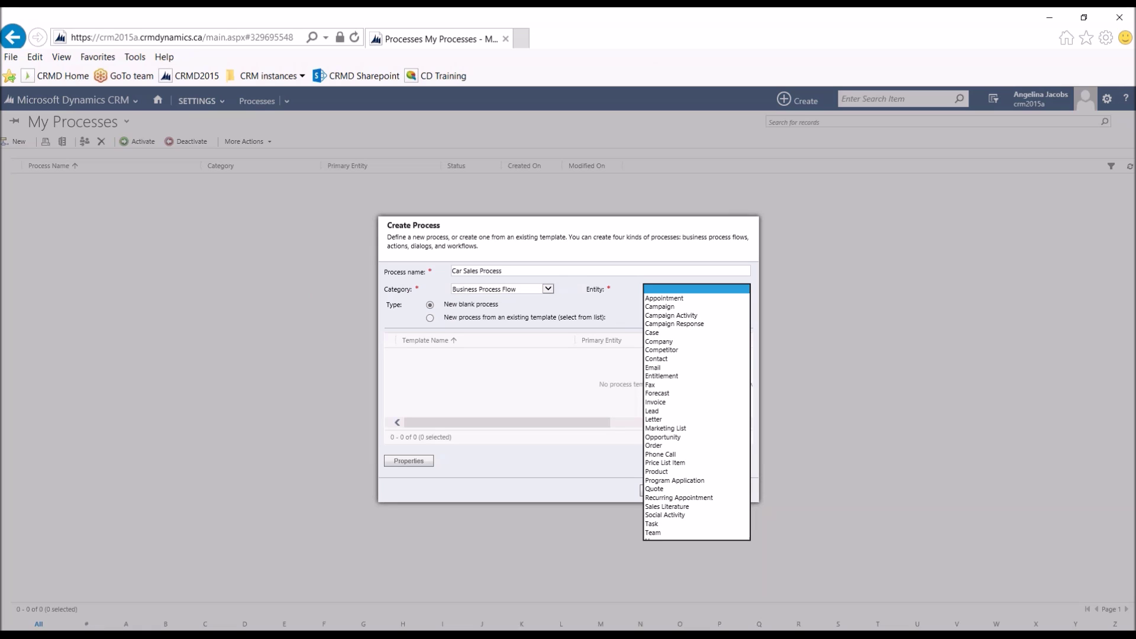
{"action": "left_click", "coordinate": [672, 410]}
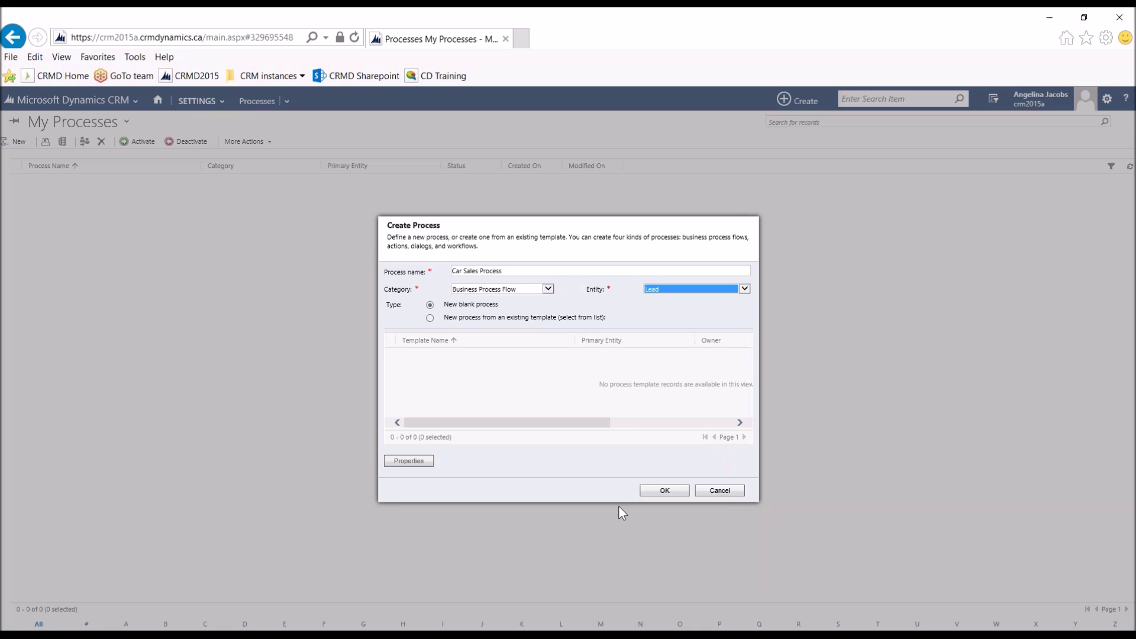
{"action": "left_click", "coordinate": [679, 495]}
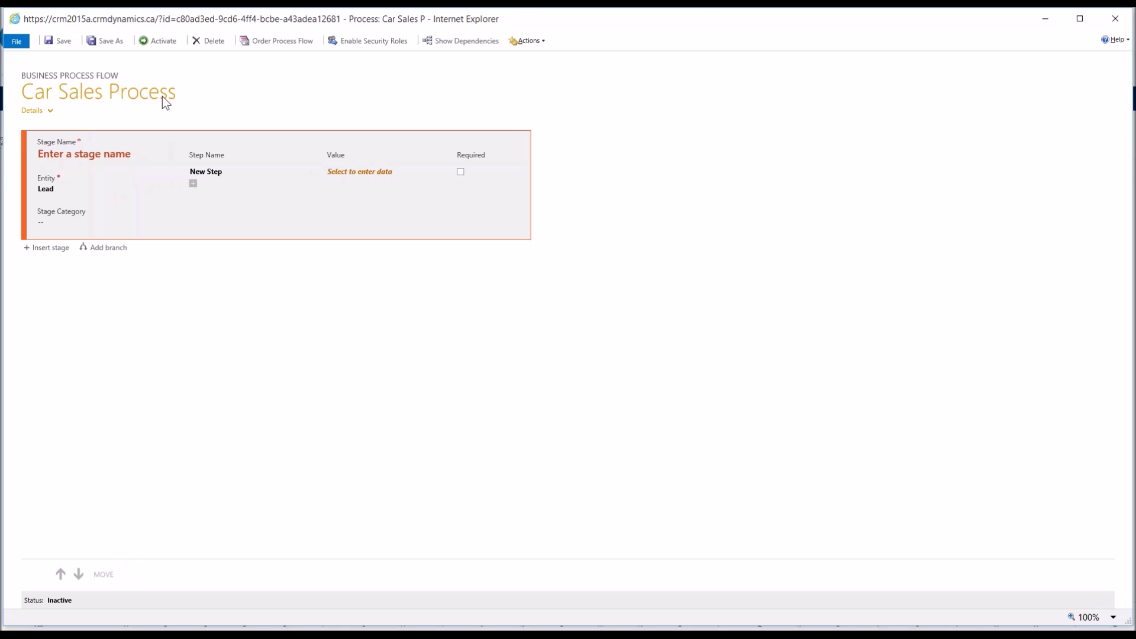
Step: Rename the first stage to Qualify and set its first step to Purchase Timeframe
{"action": "left_click", "coordinate": [122, 149]}
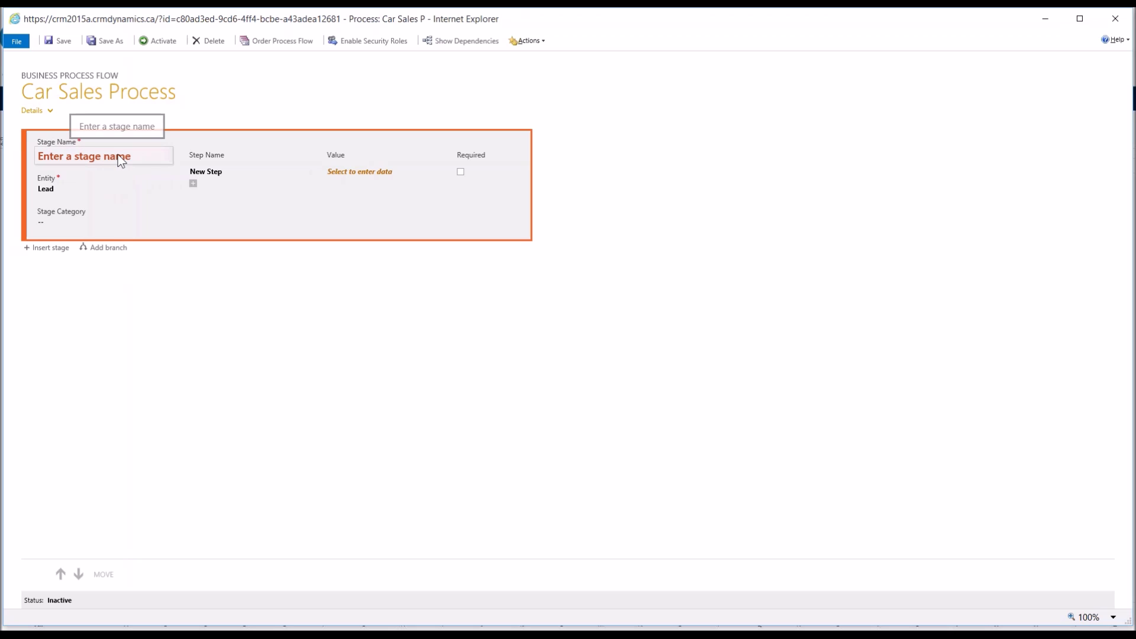
{"action": "left_click", "coordinate": [116, 158]}
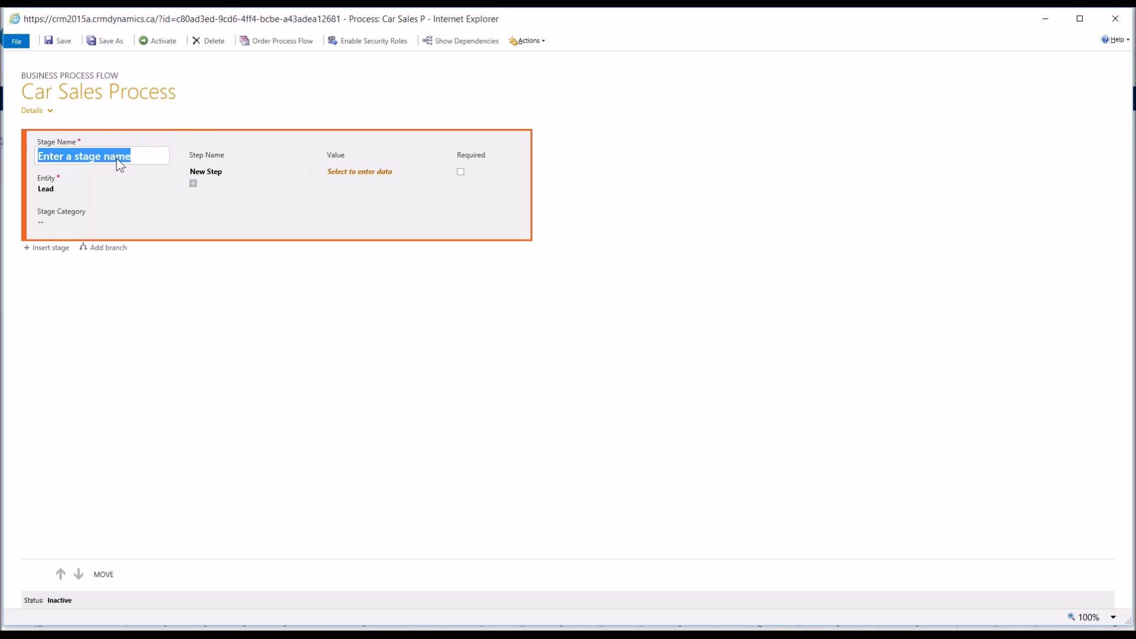
{"action": "type", "text": "Quali"}
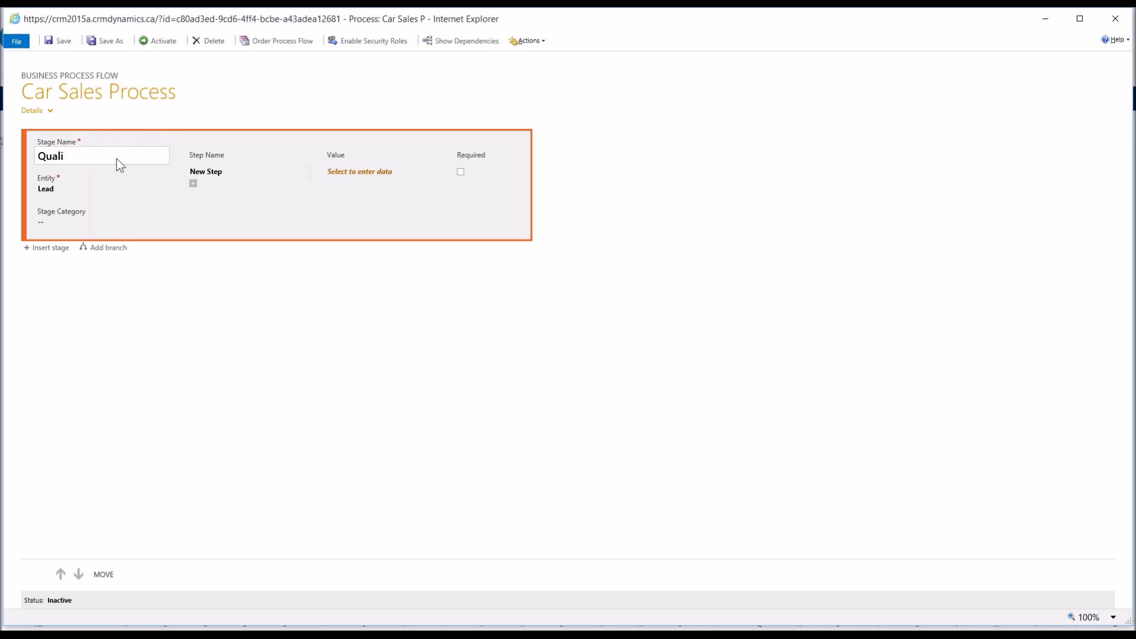
{"action": "type", "text": "fy"}
{"action": "left_click", "coordinate": [229, 172]}
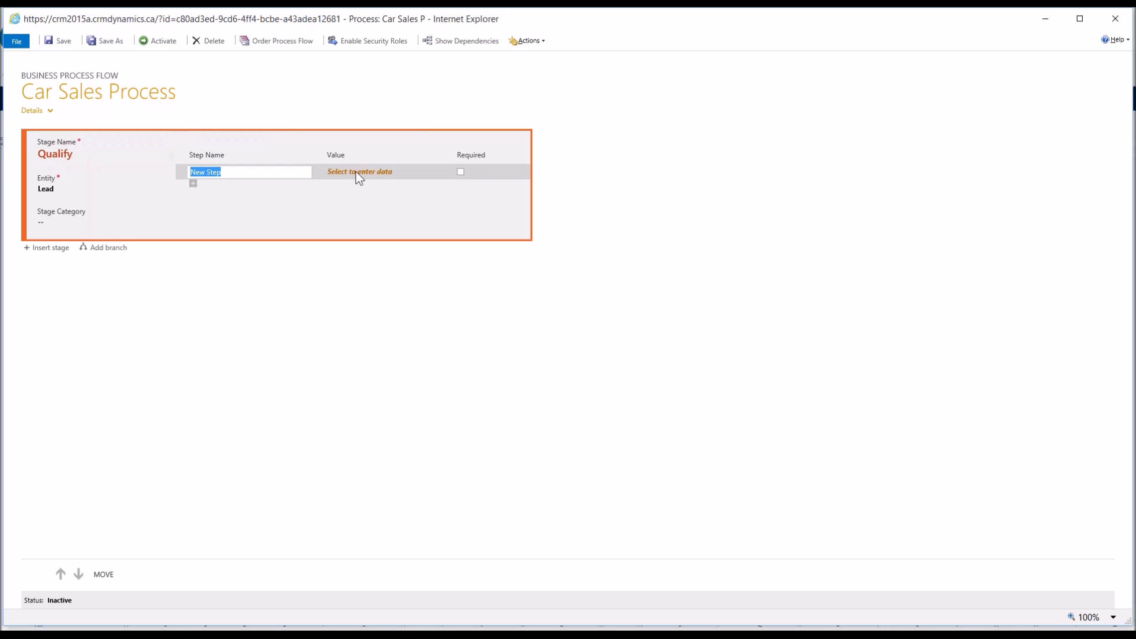
{"action": "left_click", "coordinate": [384, 171]}
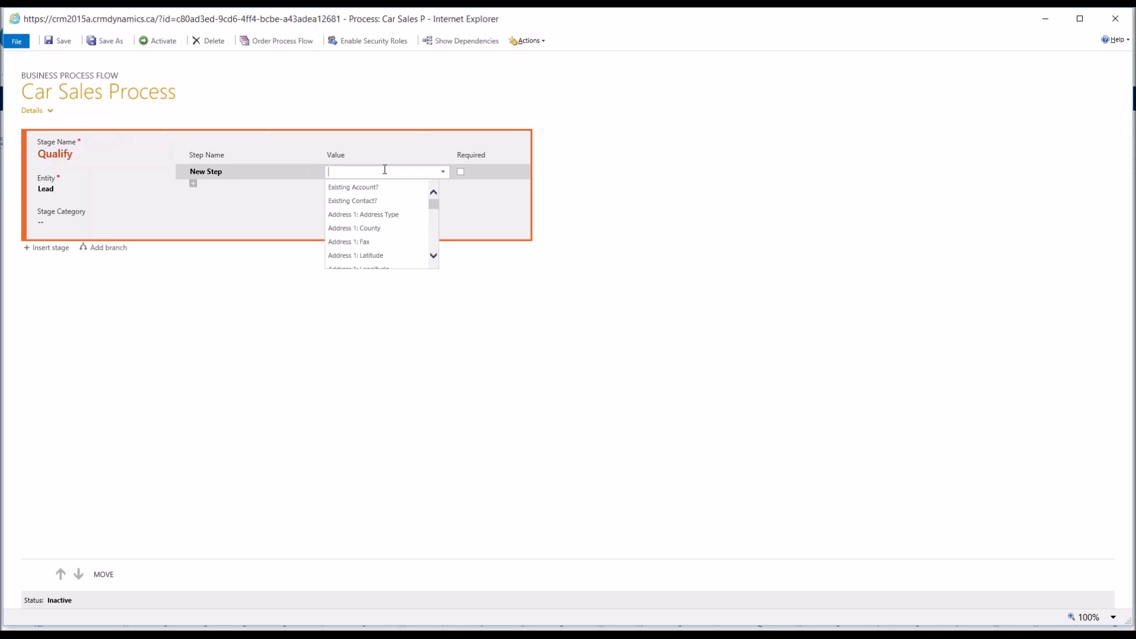
{"action": "type", "text": "purch"}
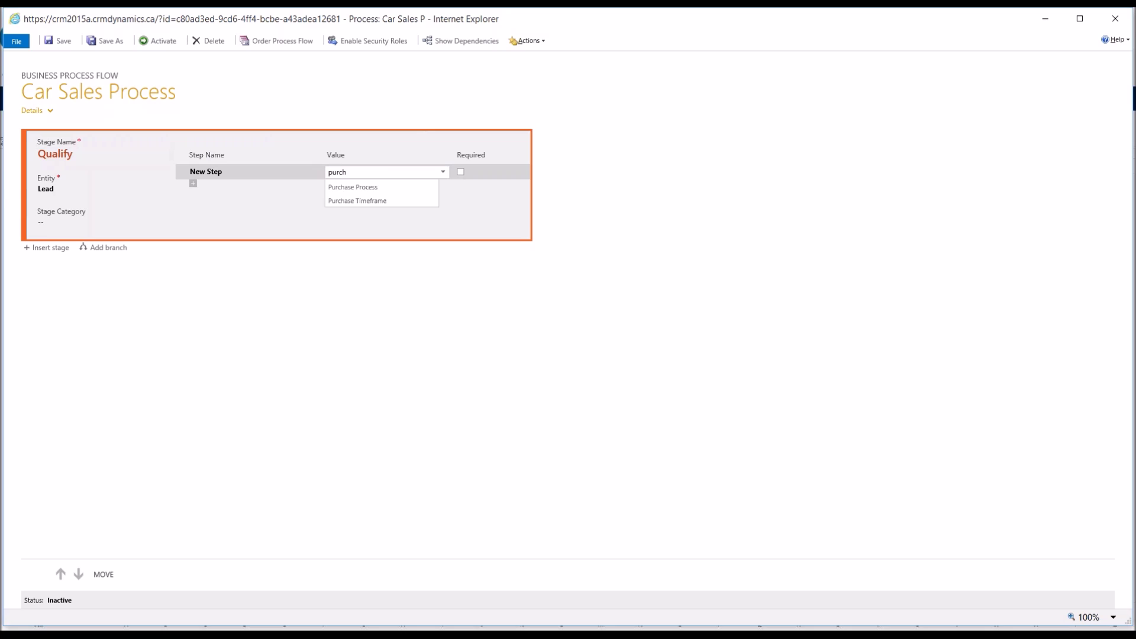
{"action": "left_click", "coordinate": [382, 199]}
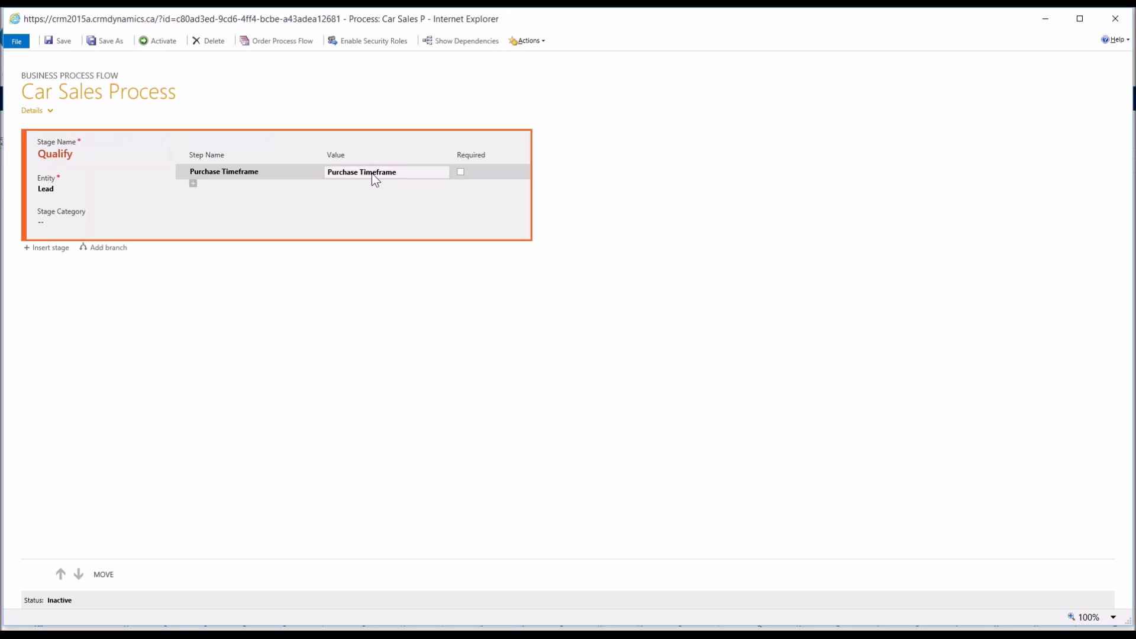
Step: Add a second Qualify step using the Car Preference field
{"action": "left_click", "coordinate": [217, 171]}
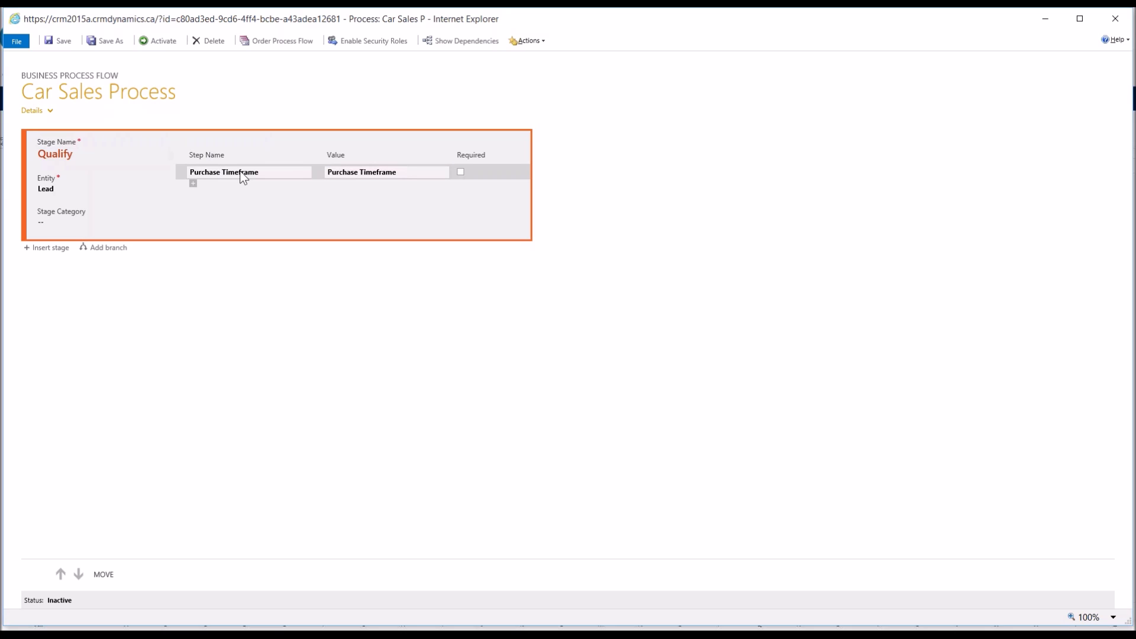
{"action": "left_click", "coordinate": [237, 176]}
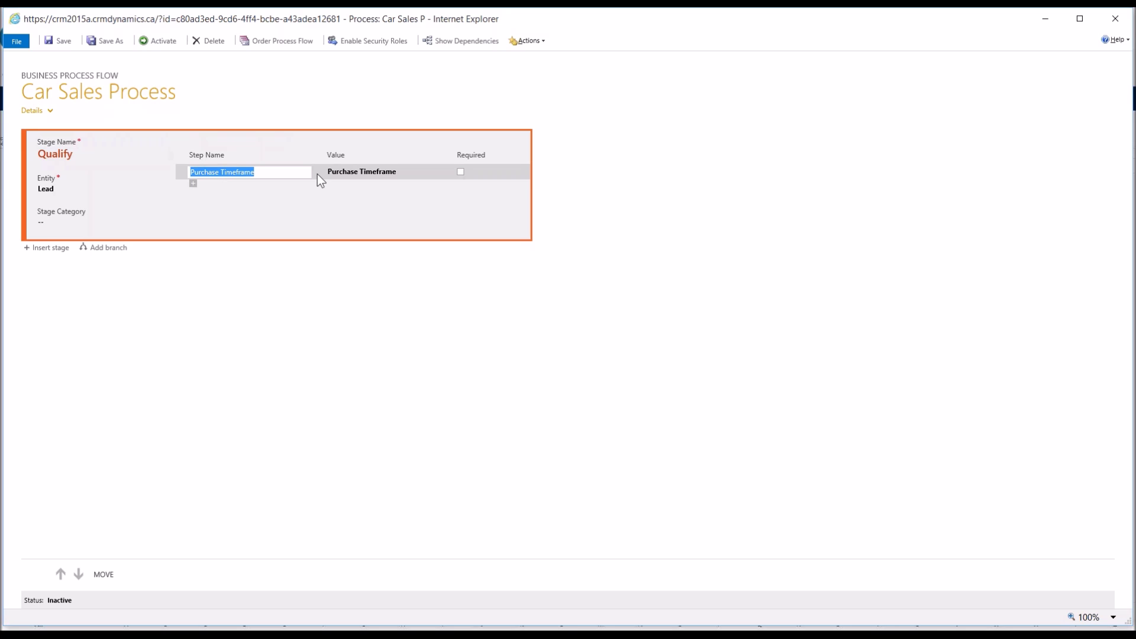
{"action": "key", "text": "Return"}
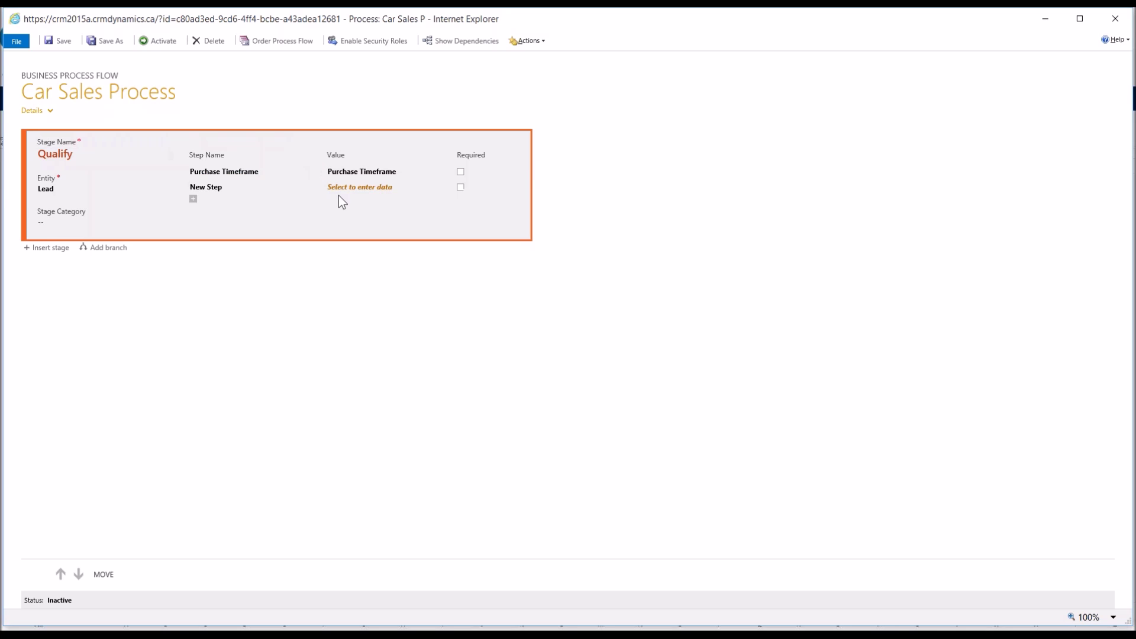
{"action": "left_click", "coordinate": [338, 192]}
{"action": "type", "text": "car"}
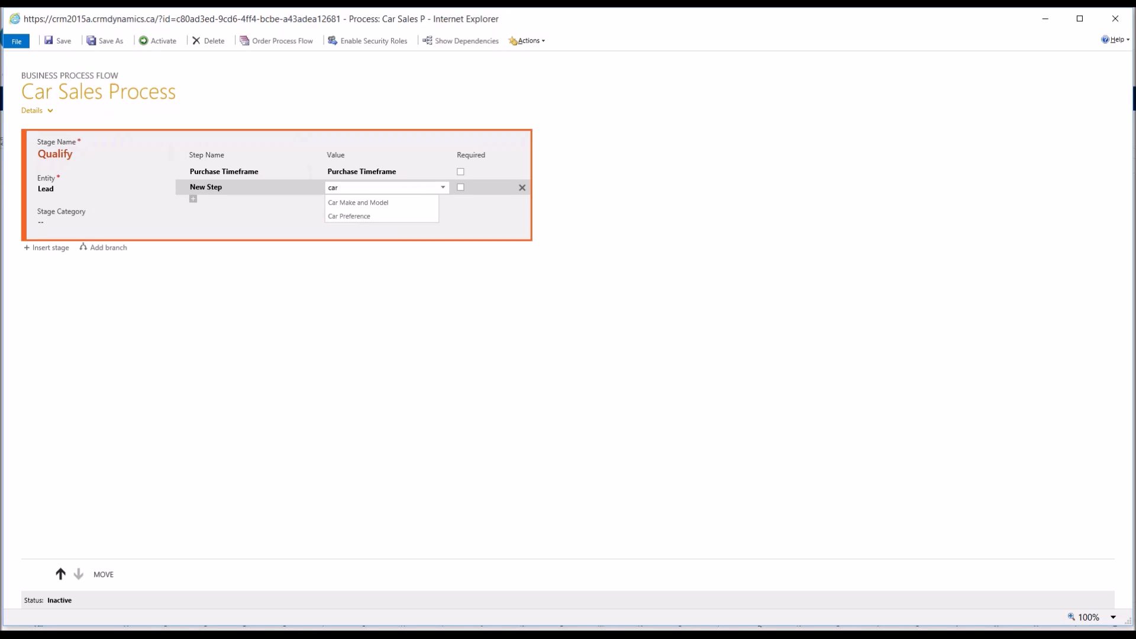
{"action": "left_click", "coordinate": [349, 216]}
Step: Mark the Car Preference step as required
{"action": "left_click", "coordinate": [349, 230]}
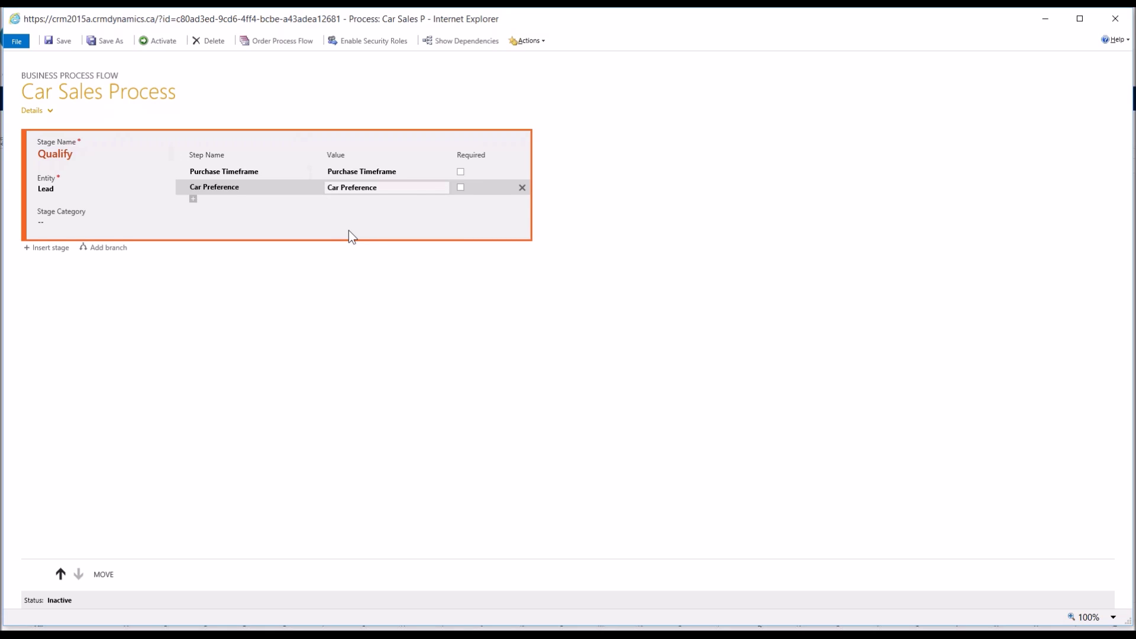
{"action": "left_click", "coordinate": [228, 185]}
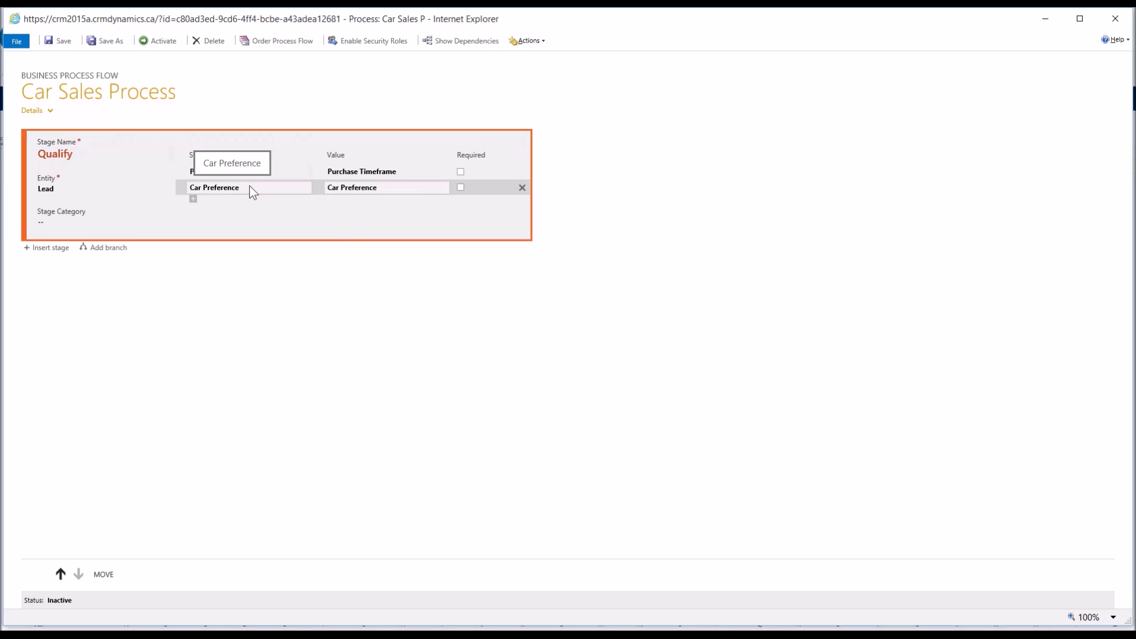
{"action": "left_click", "coordinate": [384, 191]}
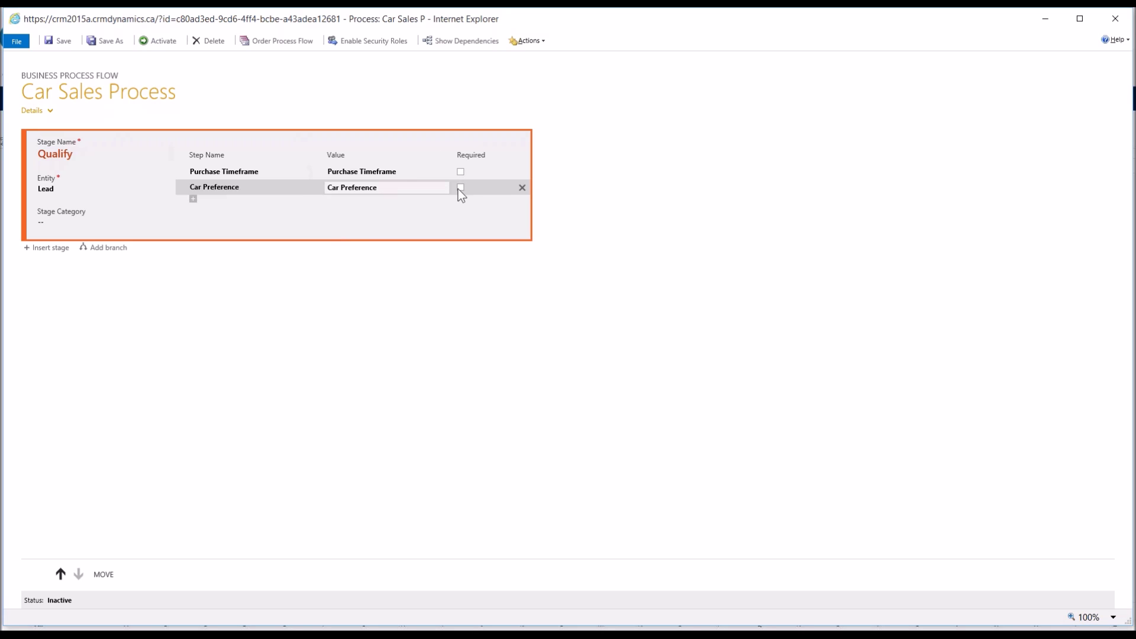
{"action": "left_click", "coordinate": [403, 177]}
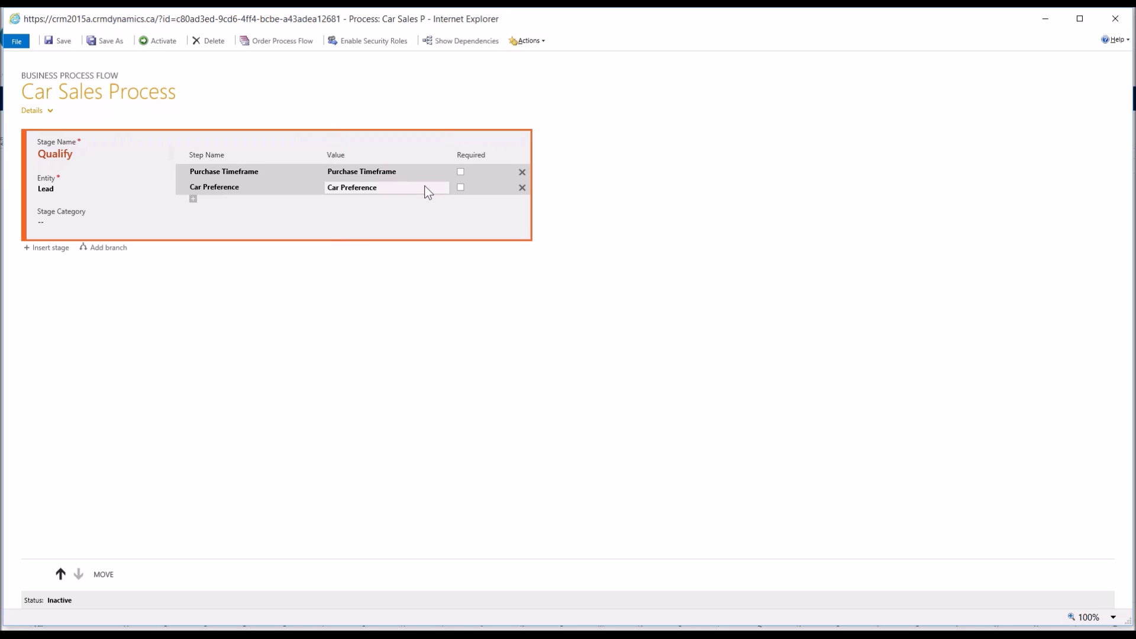
{"action": "left_click", "coordinate": [424, 186]}
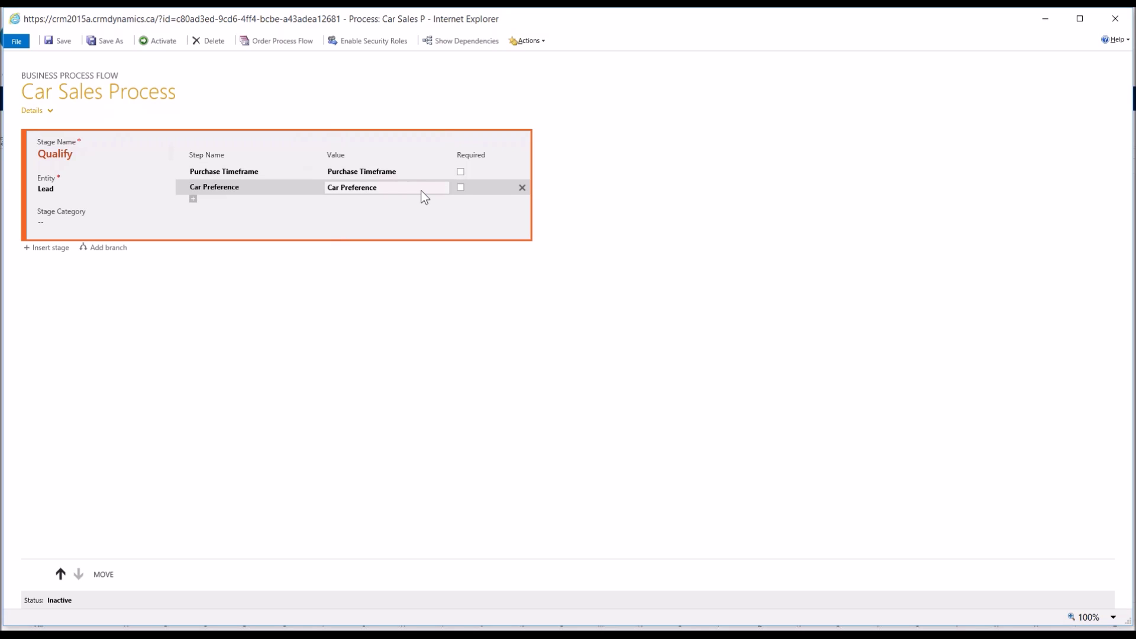
{"action": "left_click", "coordinate": [461, 187]}
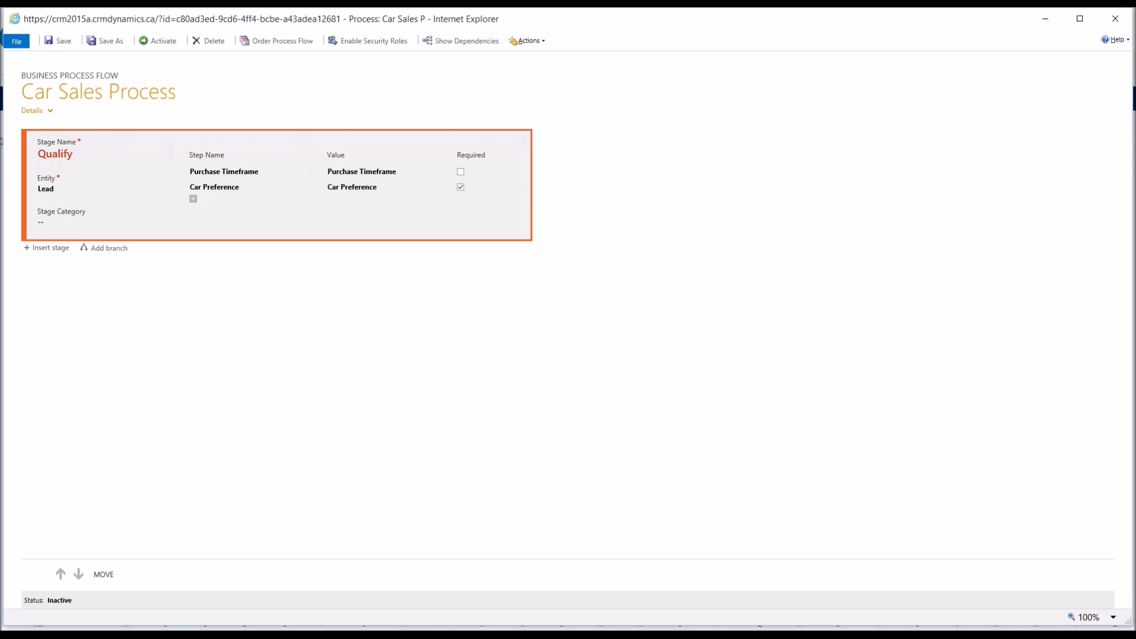
{"action": "left_click", "coordinate": [104, 247]}
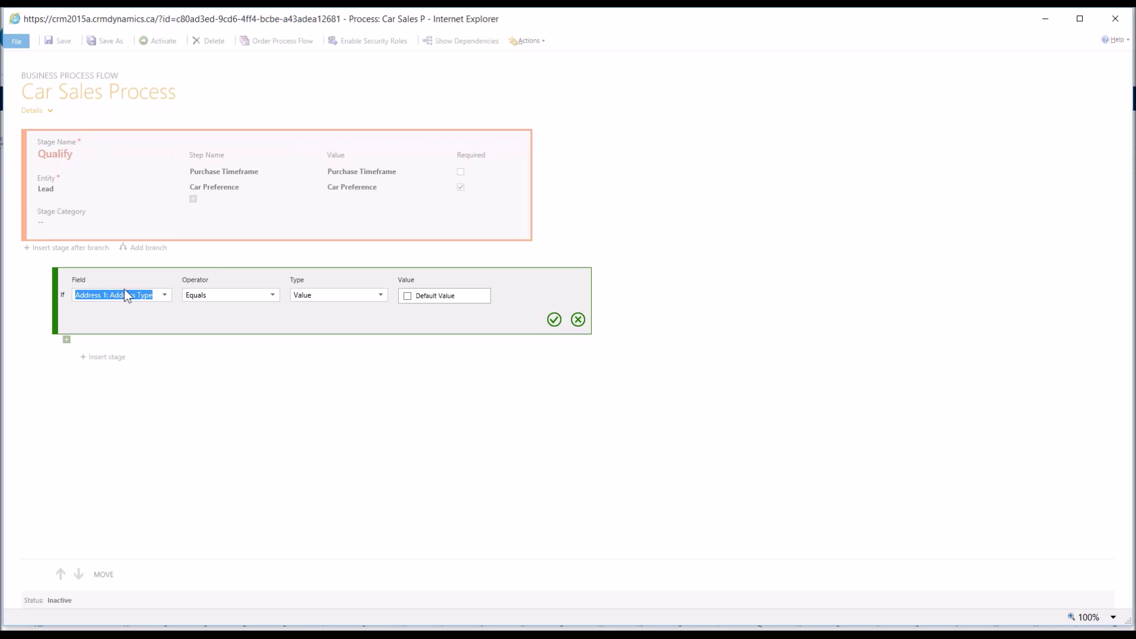
Step: Set the branch condition to Car Preference equals New and confirm it
{"action": "type", "text": "ca"}
{"action": "left_click", "coordinate": [135, 324]}
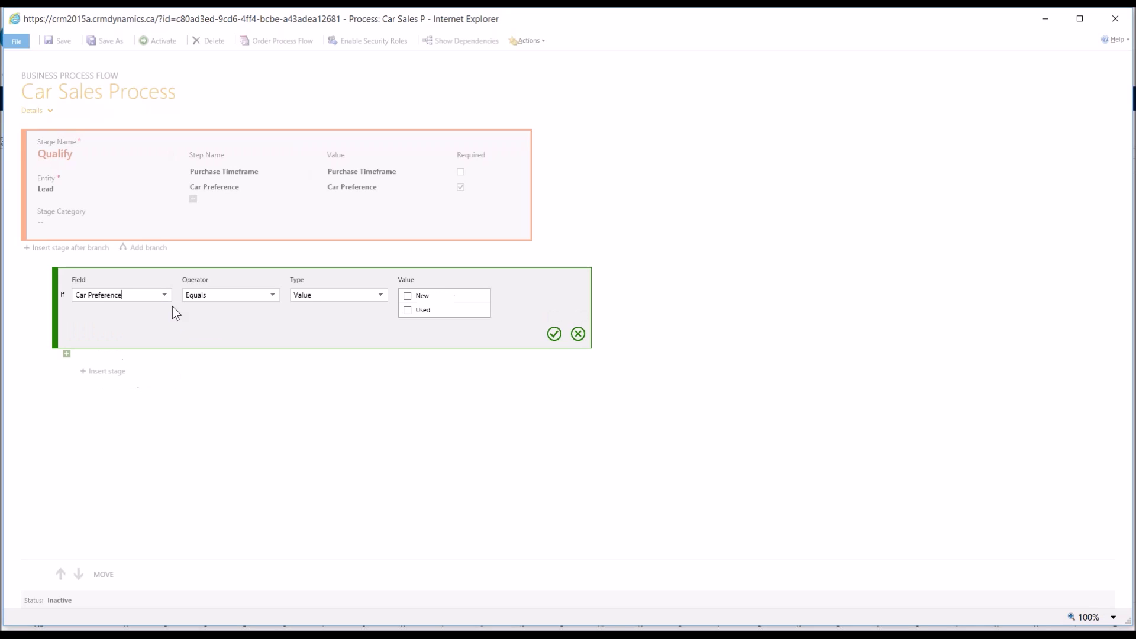
{"action": "left_click", "coordinate": [407, 297]}
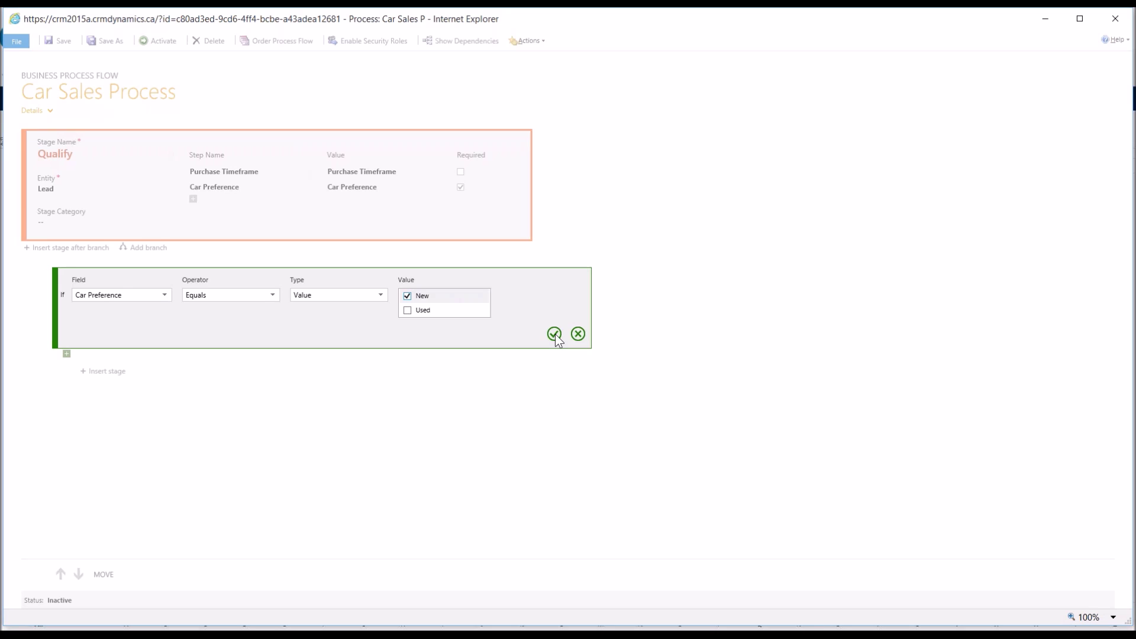
{"action": "left_click", "coordinate": [554, 334]}
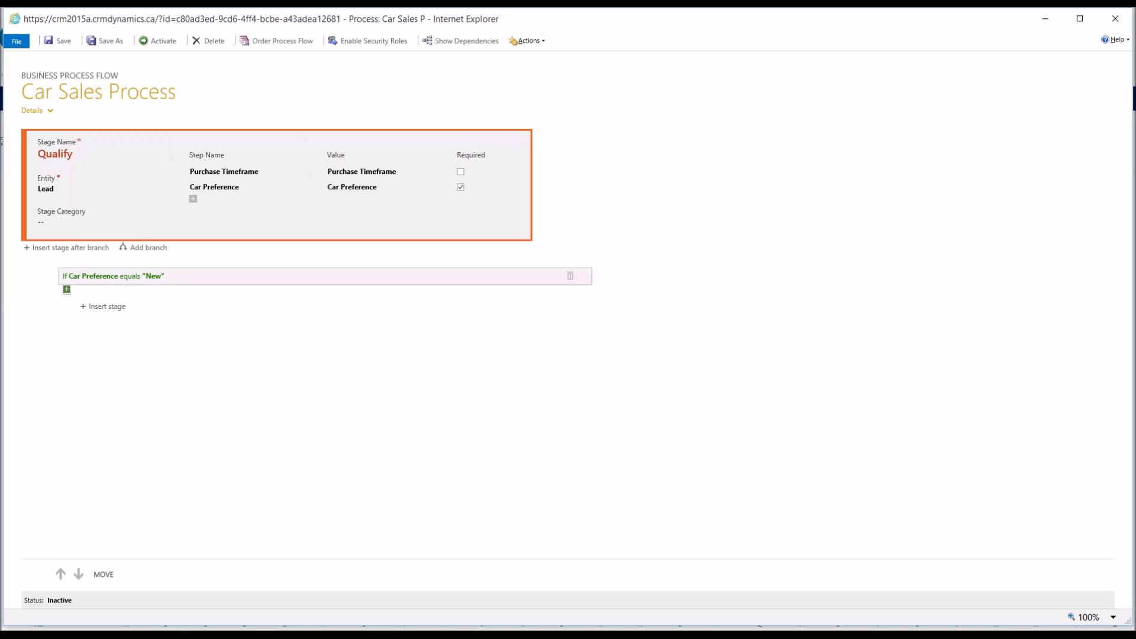
Step: Insert a 'New Car Sales' stage on the Opportunity entity inside the New branch
{"action": "left_click", "coordinate": [112, 307]}
{"action": "left_click", "coordinate": [136, 342]}
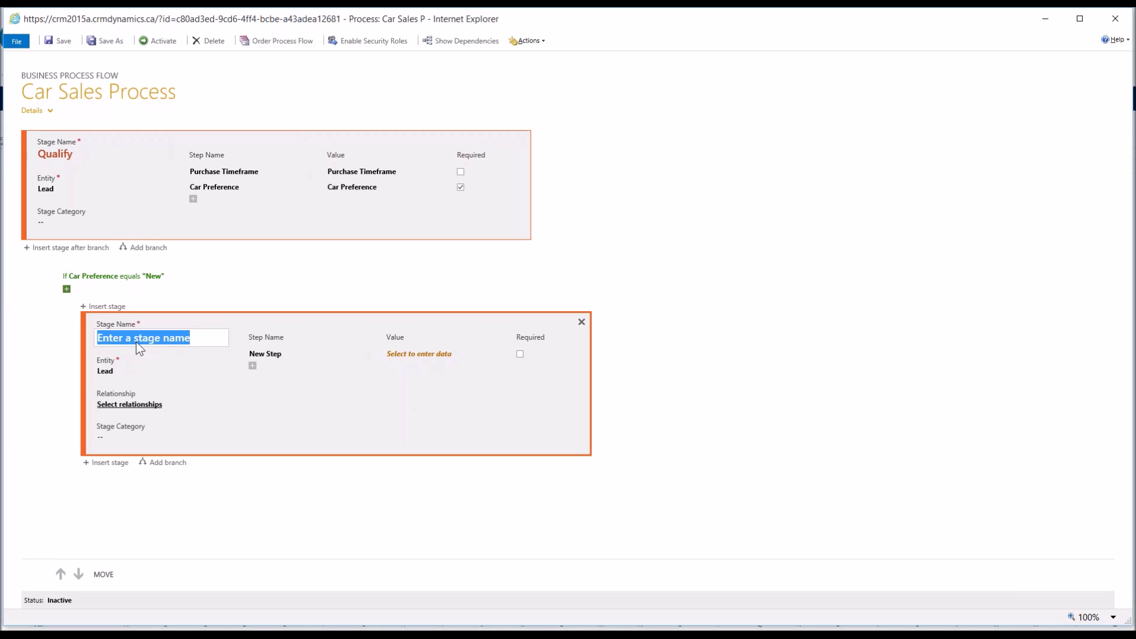
{"action": "type", "text": "New  Car Sales"}
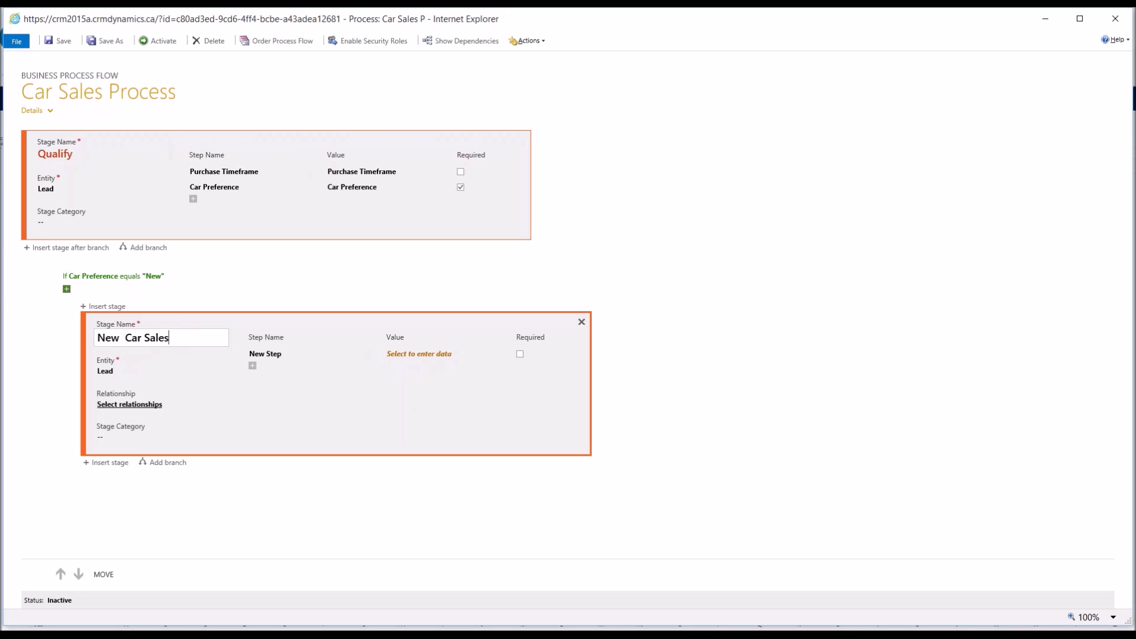
{"action": "left_click", "coordinate": [122, 337]}
{"action": "key", "text": "BackSpace"}
{"action": "left_click", "coordinate": [160, 373]}
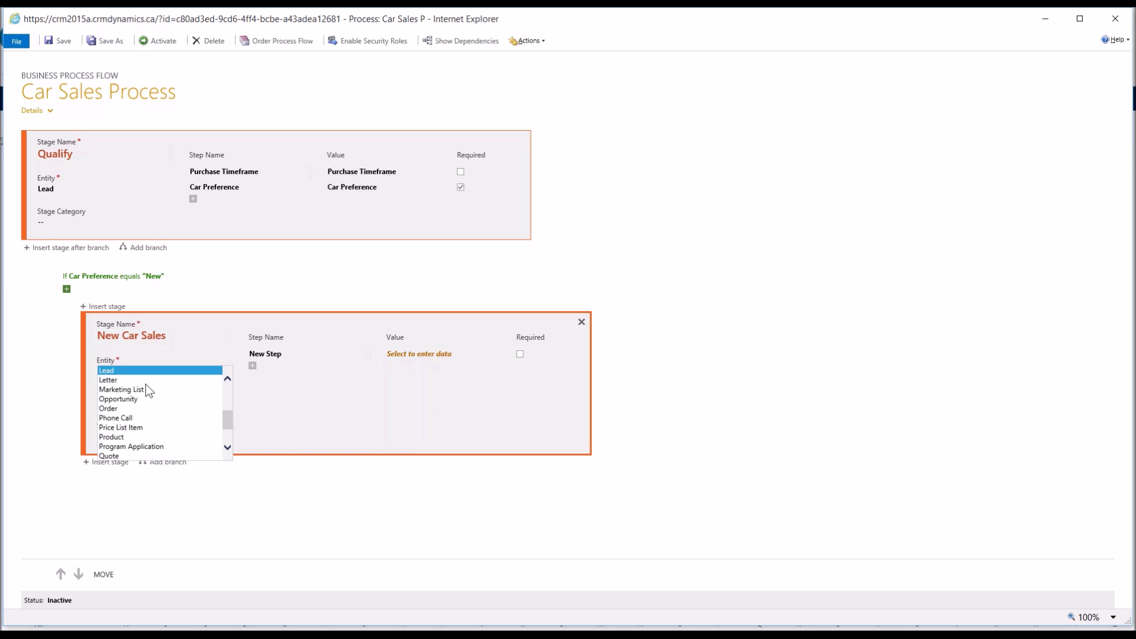
{"action": "left_click", "coordinate": [138, 398]}
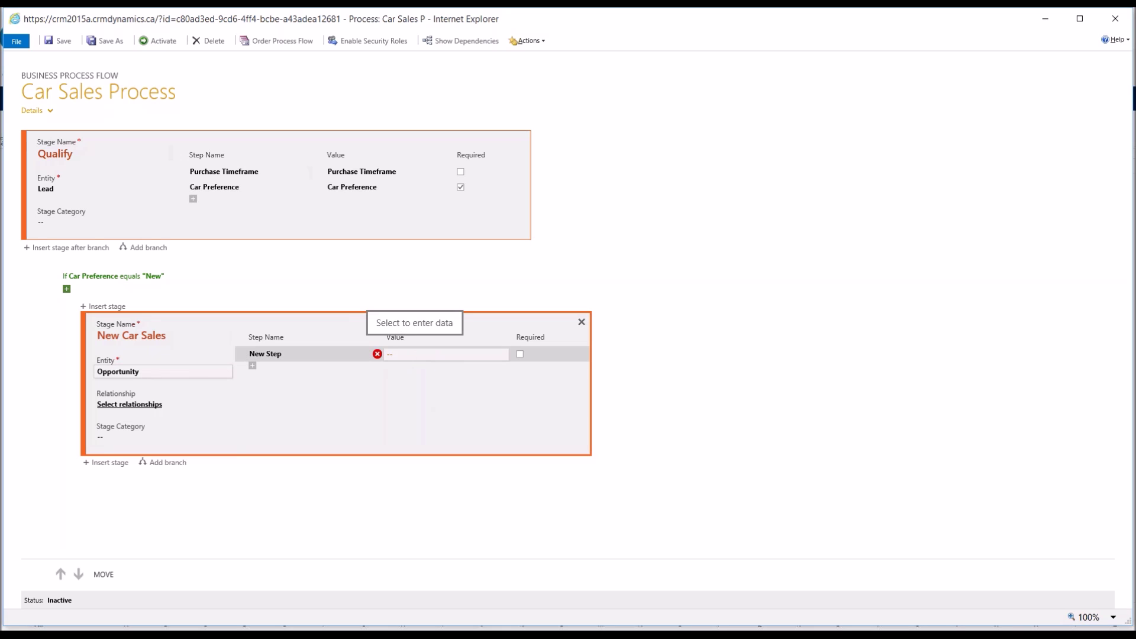
Step: Add Make and Model, Colour and Trade In? steps to the New Car Sales stage
{"action": "left_click", "coordinate": [426, 354]}
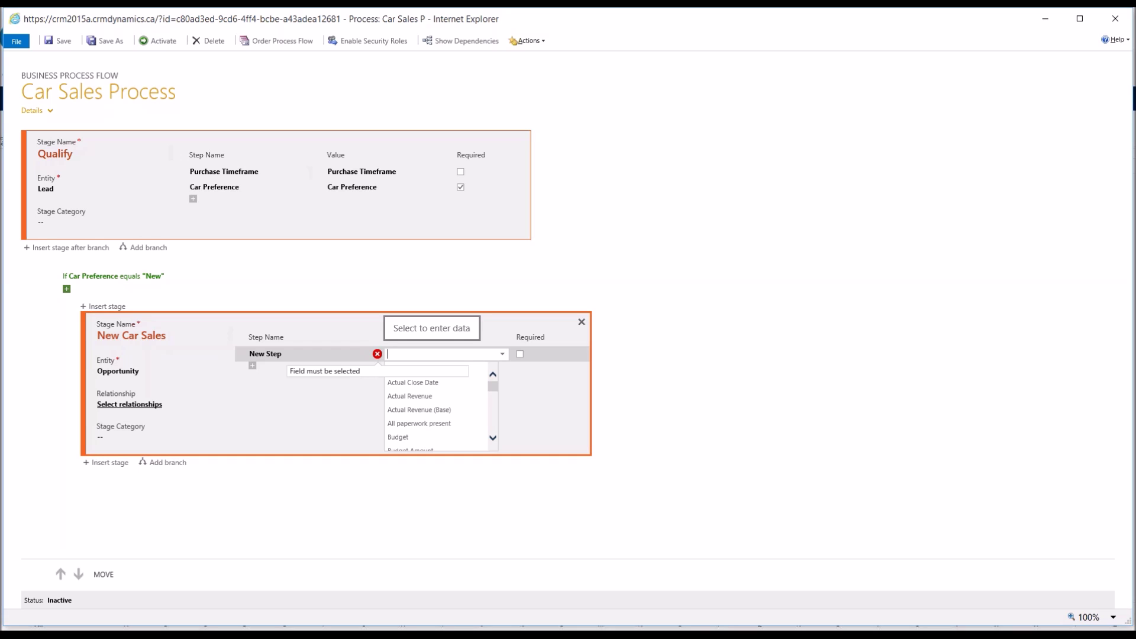
{"action": "type", "text": "make"}
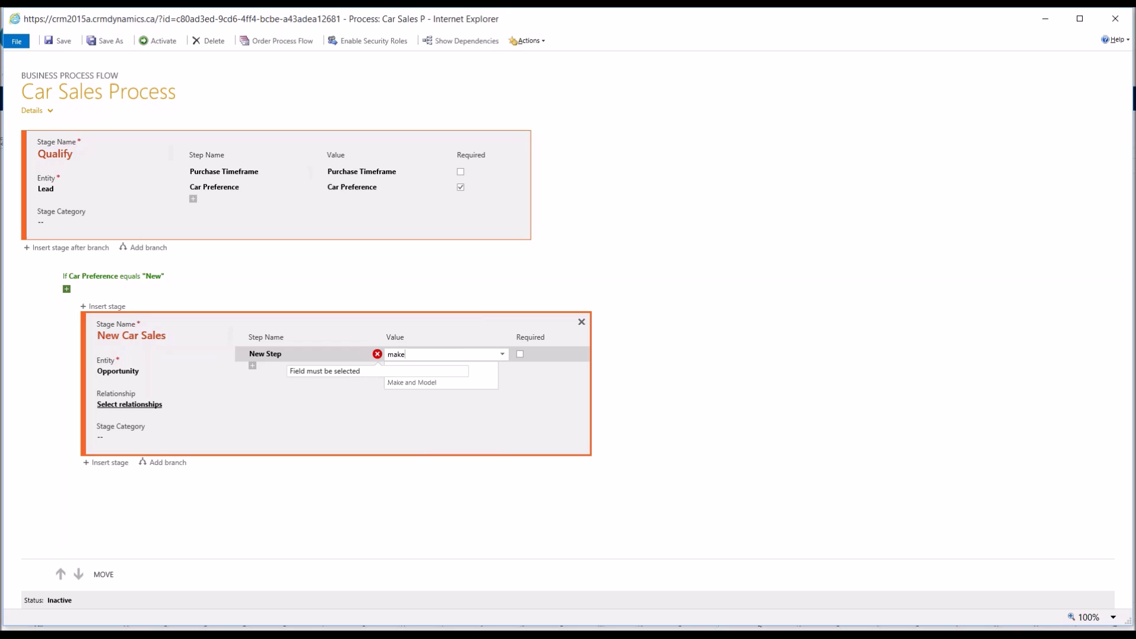
{"action": "key", "text": "Down"}
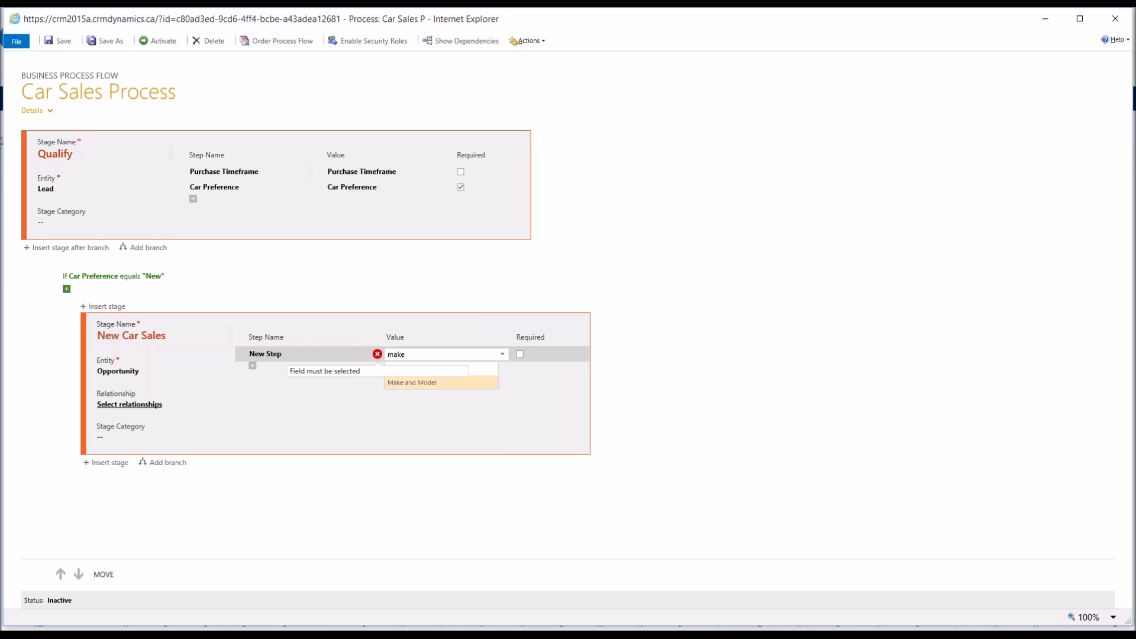
{"action": "key", "text": "Return"}
{"action": "left_click", "coordinate": [253, 366]}
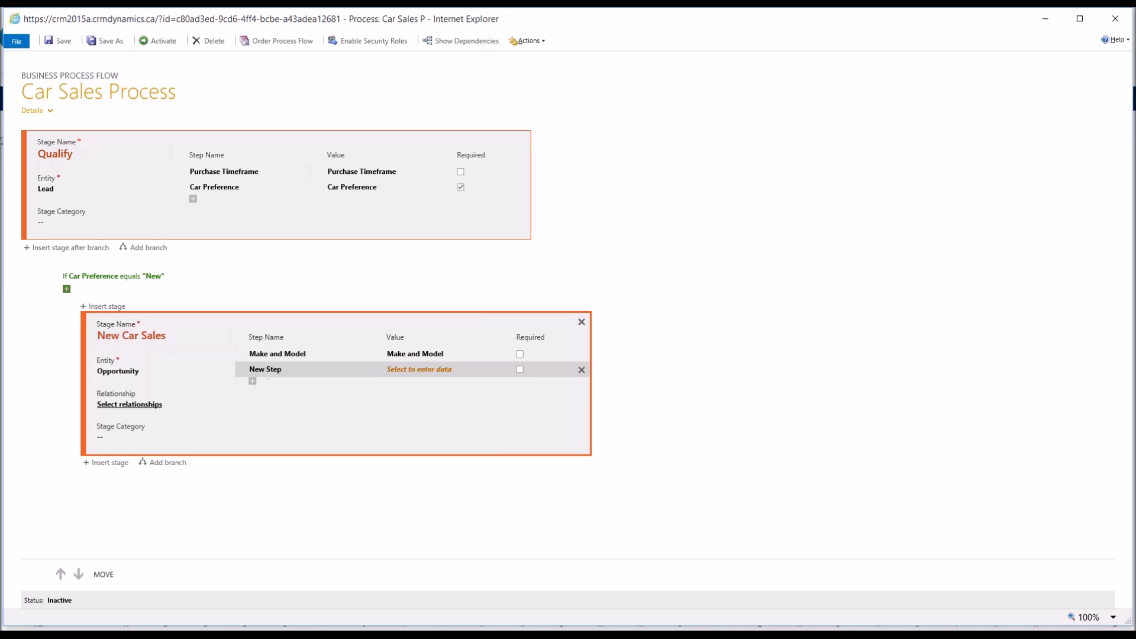
{"action": "left_click", "coordinate": [418, 370]}
{"action": "type", "text": "colou"}
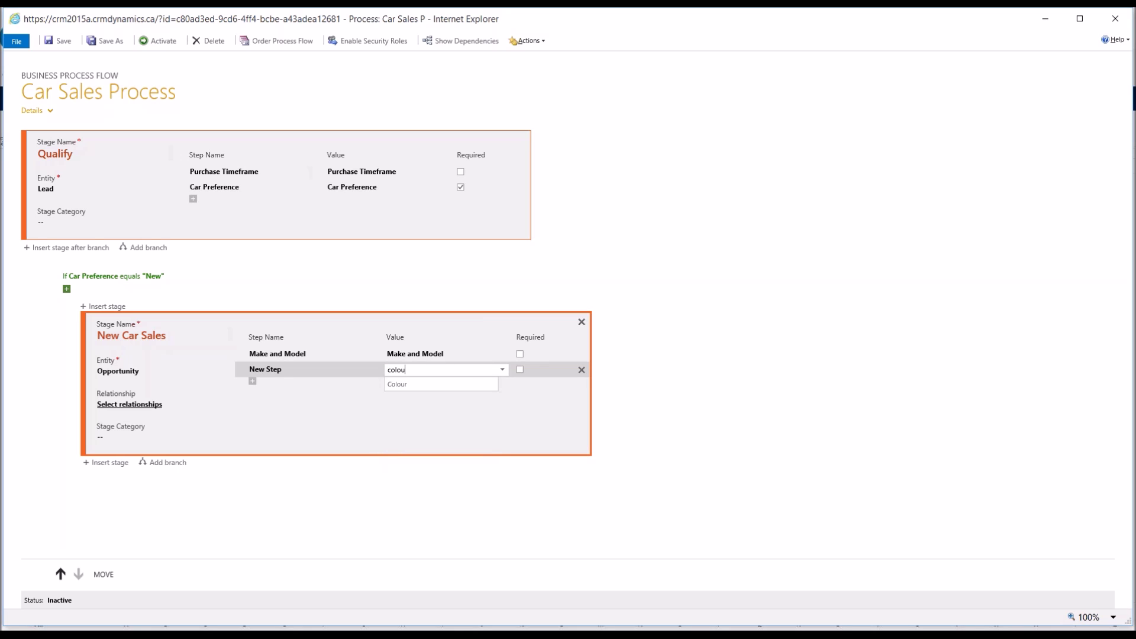
{"action": "key", "text": "Return"}
{"action": "left_click", "coordinate": [268, 378]}
{"action": "left_click", "coordinate": [253, 381]}
{"action": "left_click", "coordinate": [422, 385]}
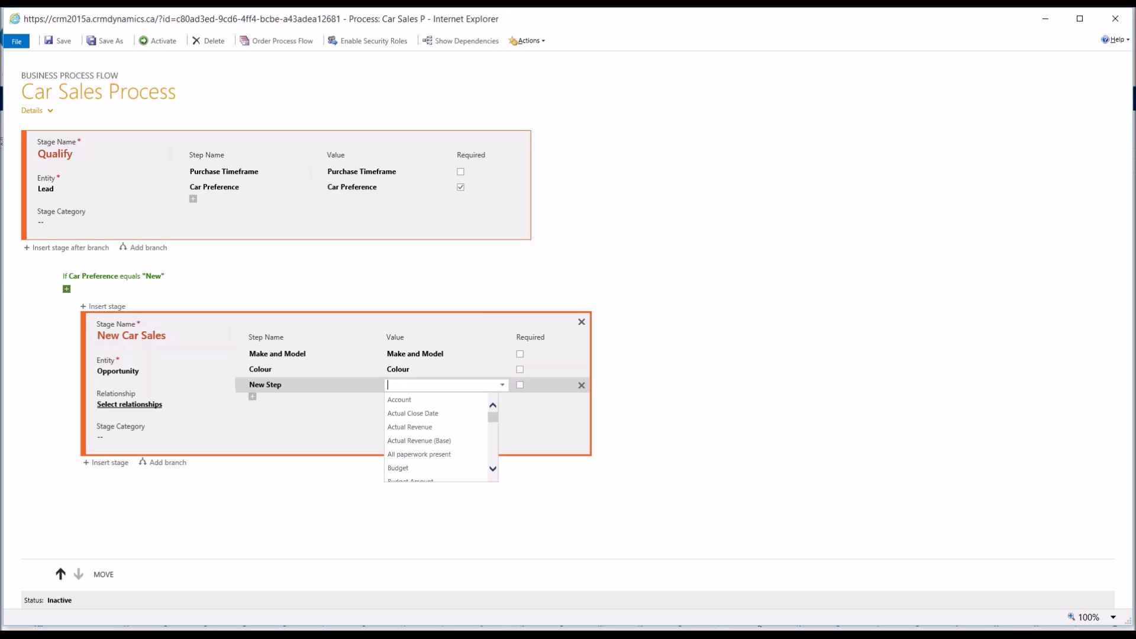
{"action": "scroll", "coordinate": [426, 419], "scroll_direction": "down", "scroll_amount": 2}
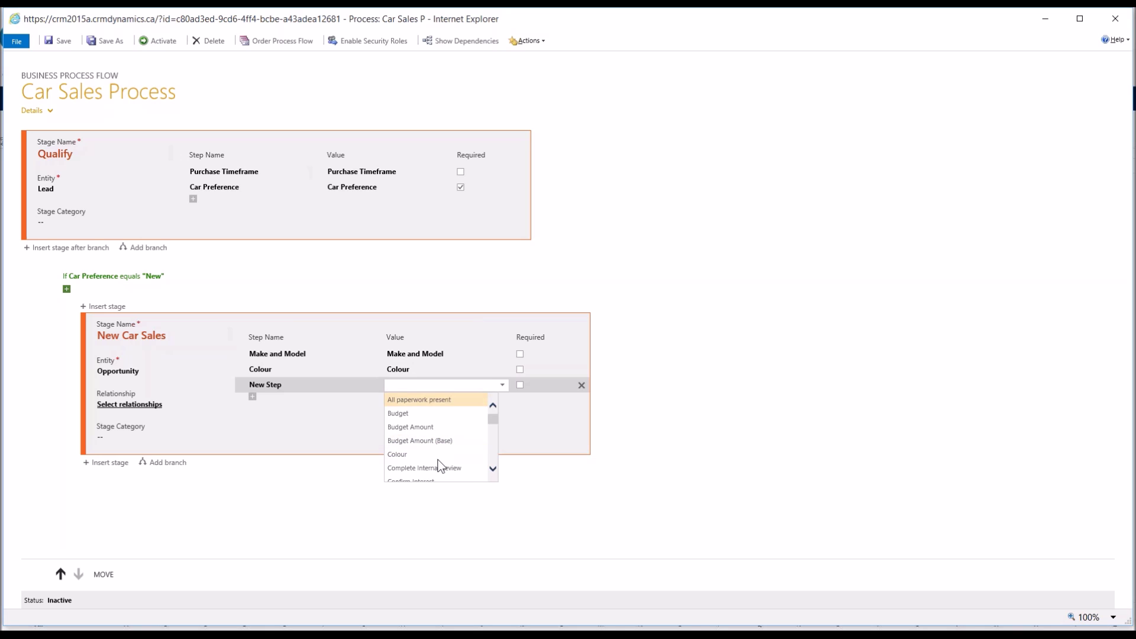
{"action": "scroll", "coordinate": [463, 420], "scroll_direction": "down", "scroll_amount": 5}
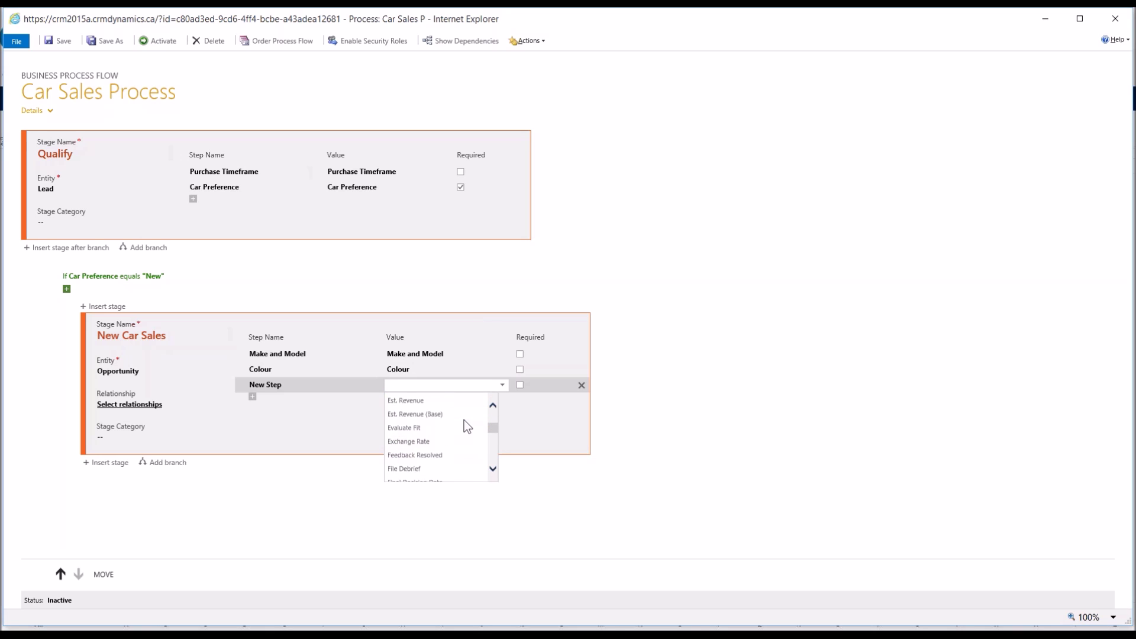
{"action": "scroll", "coordinate": [464, 421], "scroll_direction": "down", "scroll_amount": 5}
{"action": "scroll", "coordinate": [463, 419], "scroll_direction": "down", "scroll_amount": 8}
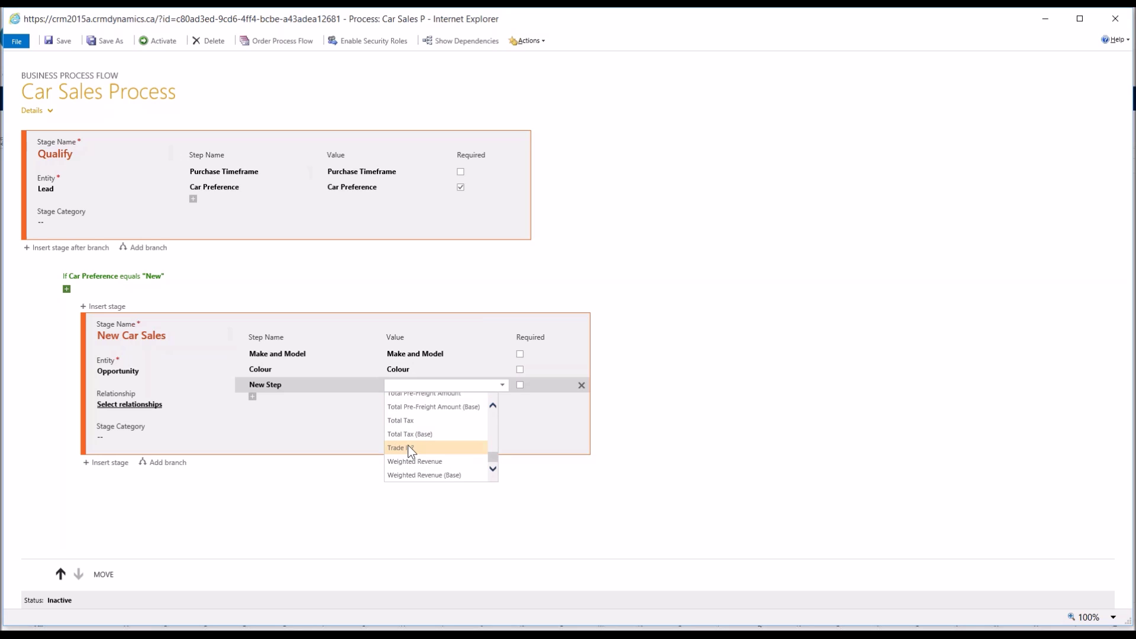
{"action": "left_click", "coordinate": [407, 447]}
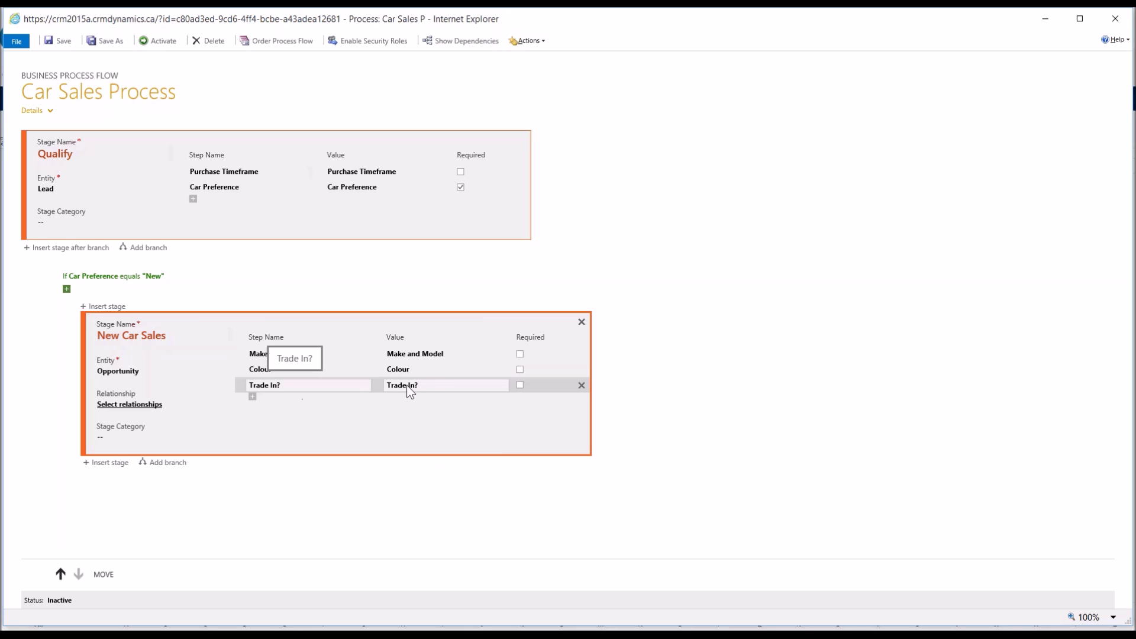
{"action": "left_click", "coordinate": [318, 384]}
Step: Add a fourth New Car Sales step using the Scheduled trade-in evaluation field
{"action": "left_click", "coordinate": [290, 387]}
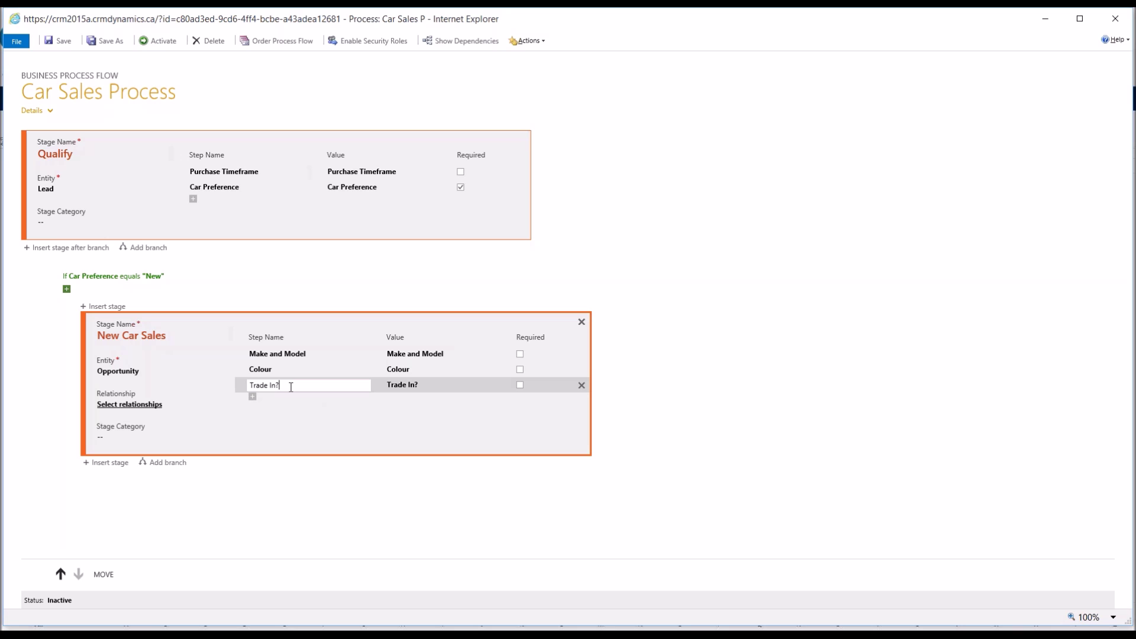
{"action": "left_click", "coordinate": [252, 398]}
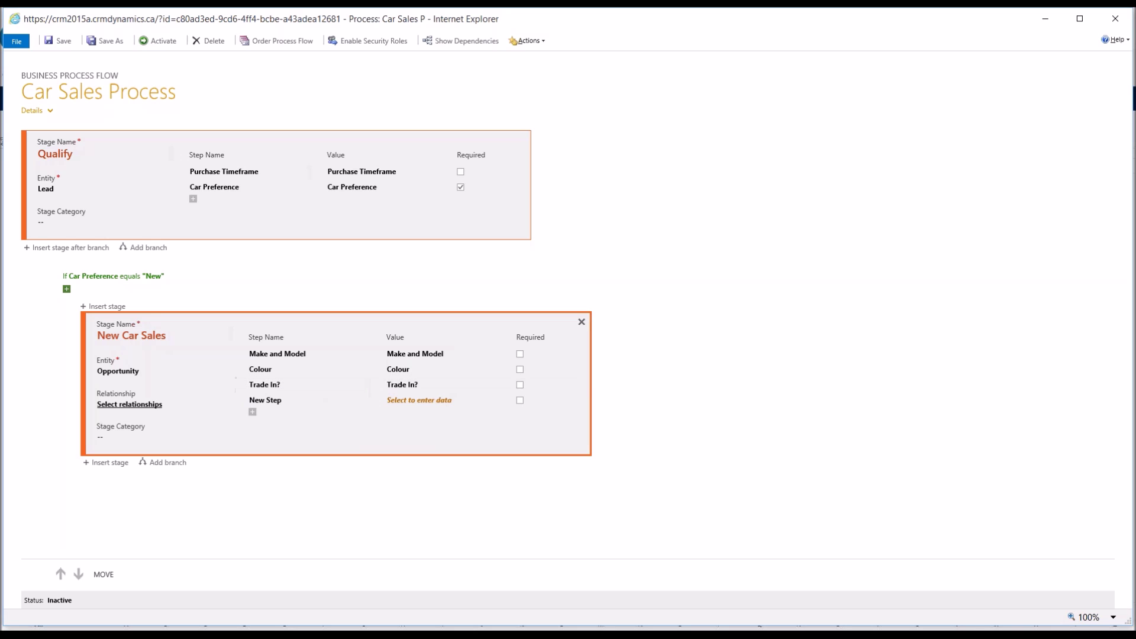
{"action": "left_click", "coordinate": [440, 402]}
{"action": "scroll", "coordinate": [443, 450], "scroll_direction": "down", "scroll_amount": 5}
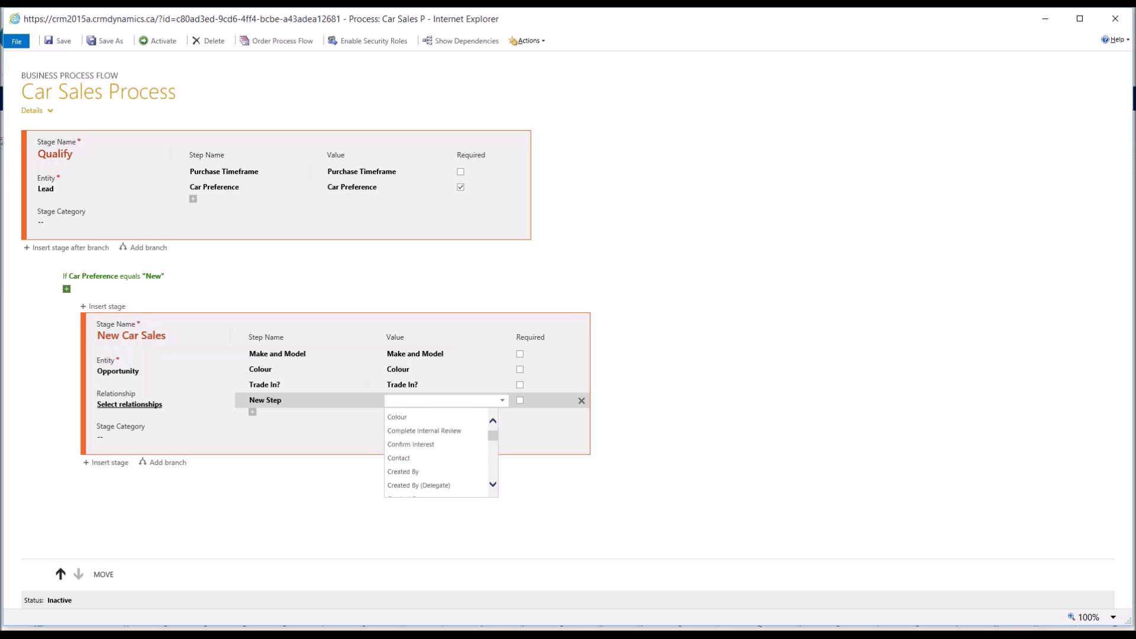
{"action": "scroll", "coordinate": [442, 450], "scroll_direction": "down", "scroll_amount": 3}
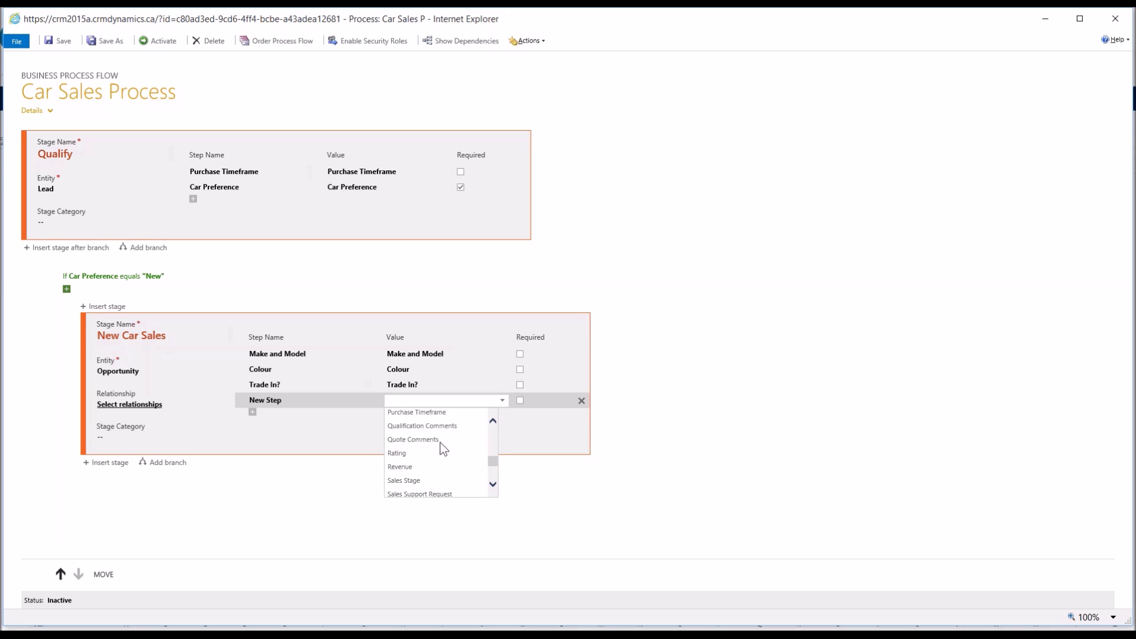
{"action": "scroll", "coordinate": [443, 449], "scroll_direction": "down", "scroll_amount": 3}
{"action": "scroll", "coordinate": [442, 449], "scroll_direction": "up", "scroll_amount": 2}
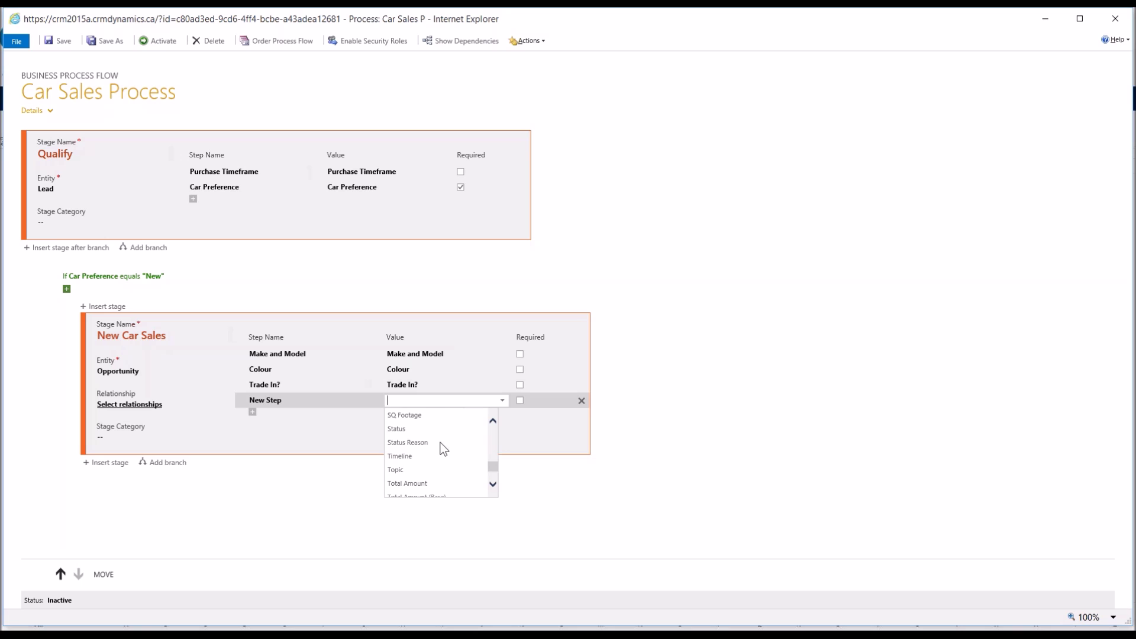
{"action": "scroll", "coordinate": [444, 450], "scroll_direction": "up", "scroll_amount": 1}
{"action": "scroll", "coordinate": [444, 450], "scroll_direction": "up", "scroll_amount": 1}
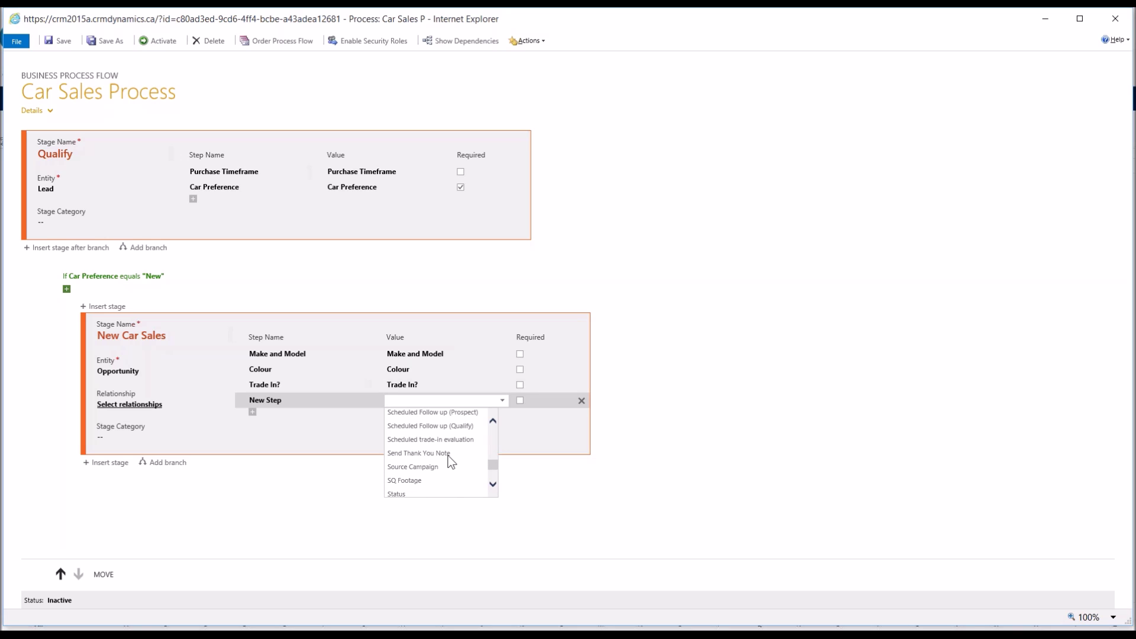
{"action": "left_click", "coordinate": [438, 452]}
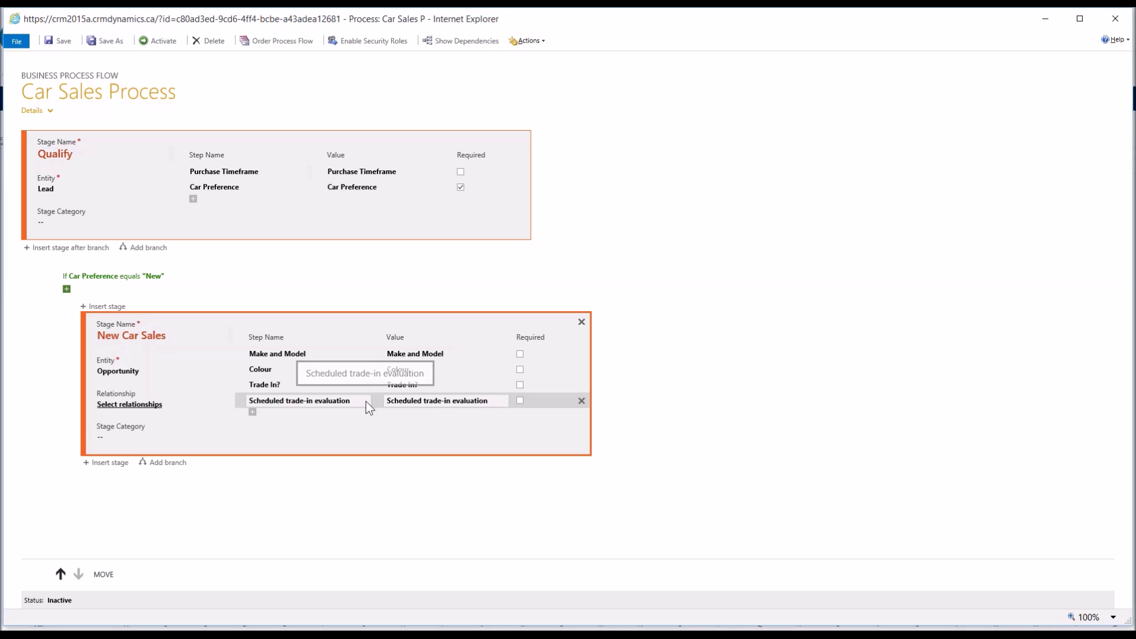
{"action": "left_click", "coordinate": [471, 401]}
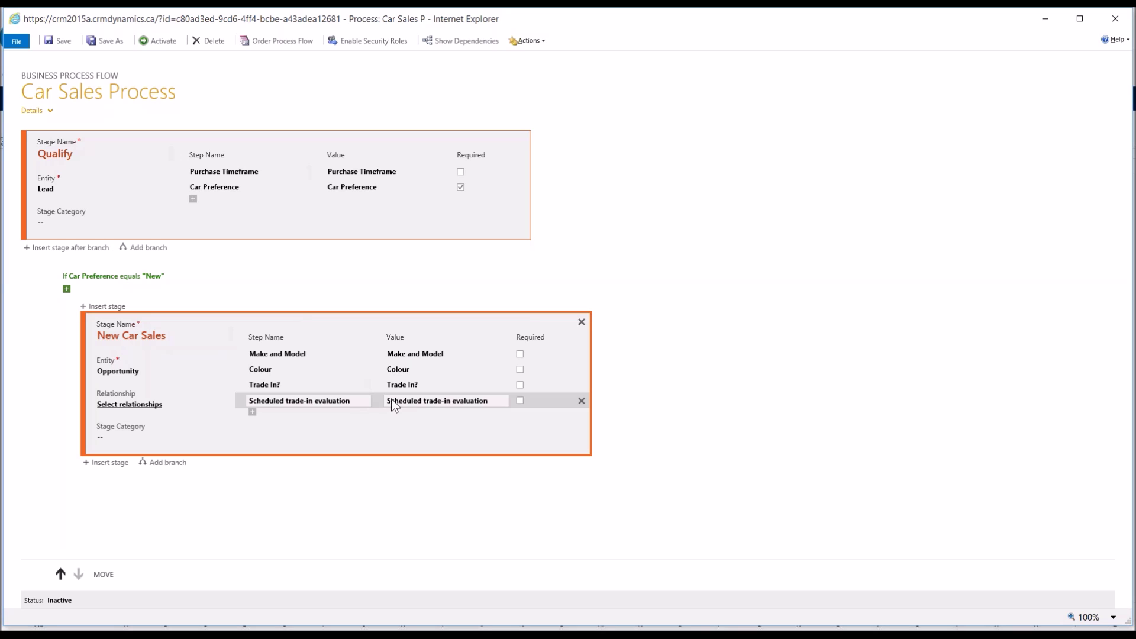
{"action": "left_click", "coordinate": [392, 398]}
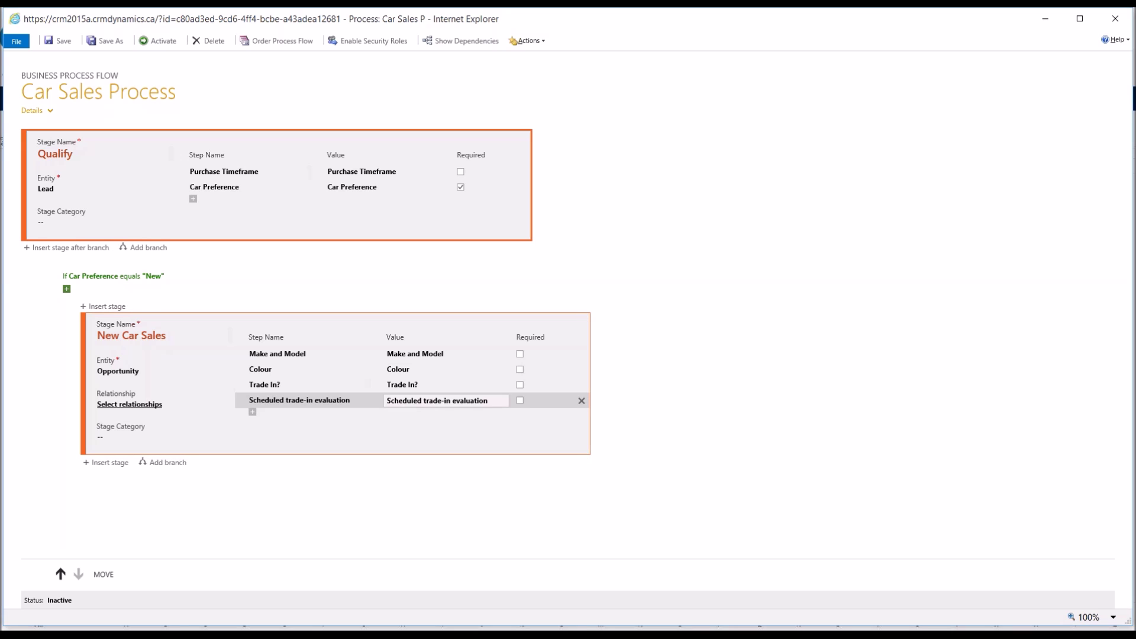
{"action": "left_click", "coordinate": [90, 503]}
Step: Insert a 'Used Care Sales' stage on the Opportunity entity under the Else branch
{"action": "left_click", "coordinate": [90, 491]}
{"action": "left_click", "coordinate": [163, 278]}
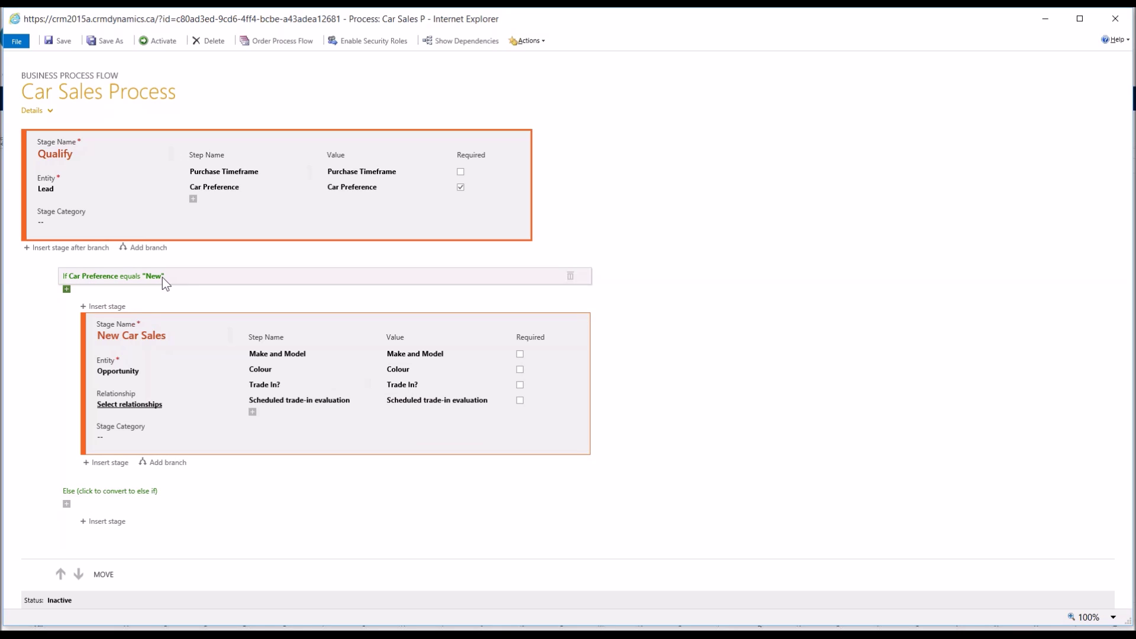
{"action": "left_click", "coordinate": [112, 510]}
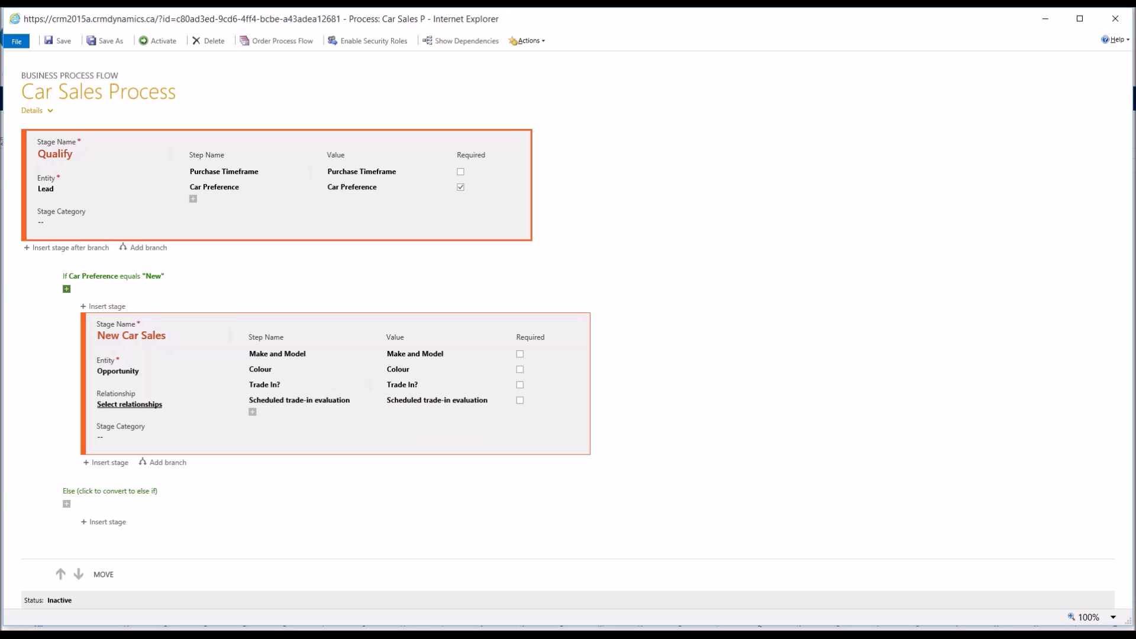
{"action": "left_click", "coordinate": [104, 521]}
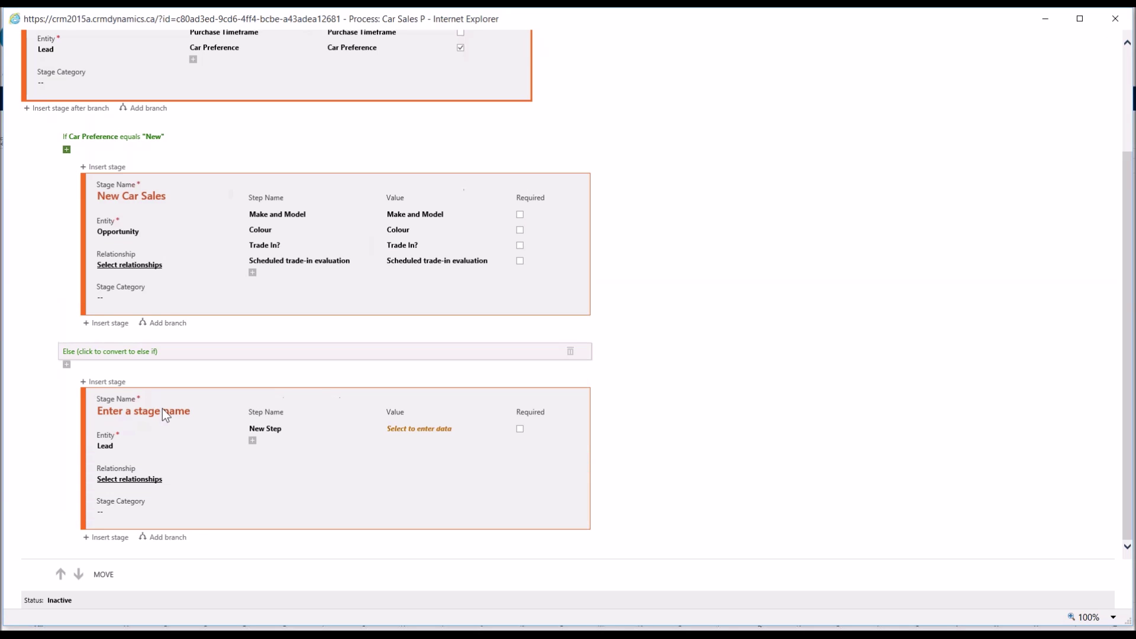
{"action": "left_click", "coordinate": [163, 410]}
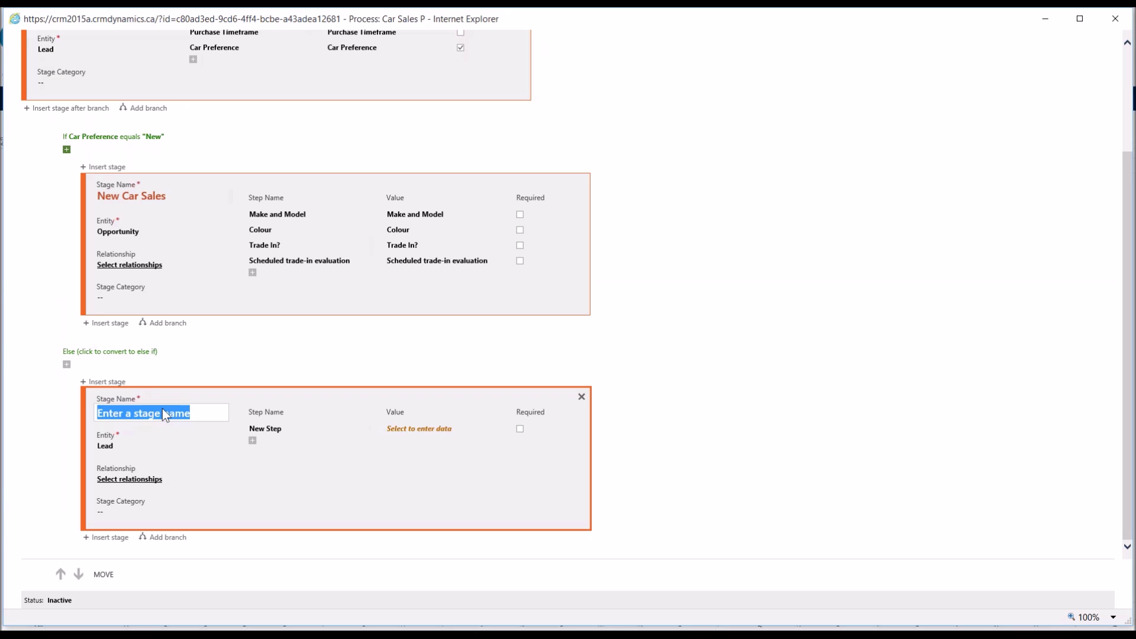
{"action": "type", "text": "Used Care Sales"}
{"action": "key", "text": "Tab"}
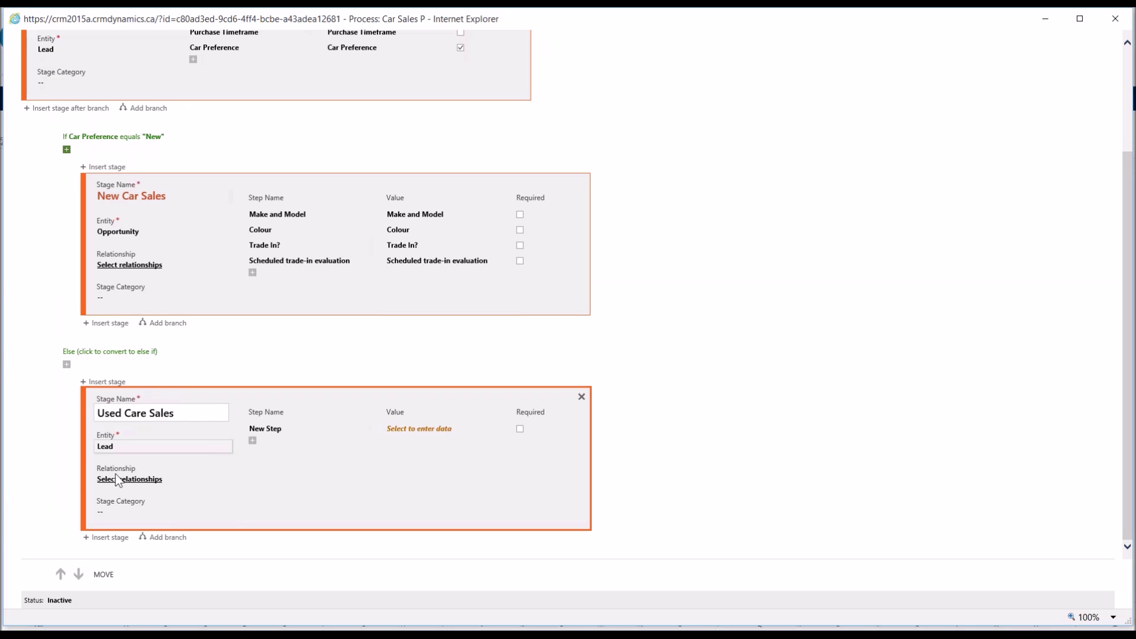
{"action": "key", "text": "alt+Down"}
{"action": "left_click", "coordinate": [153, 475]}
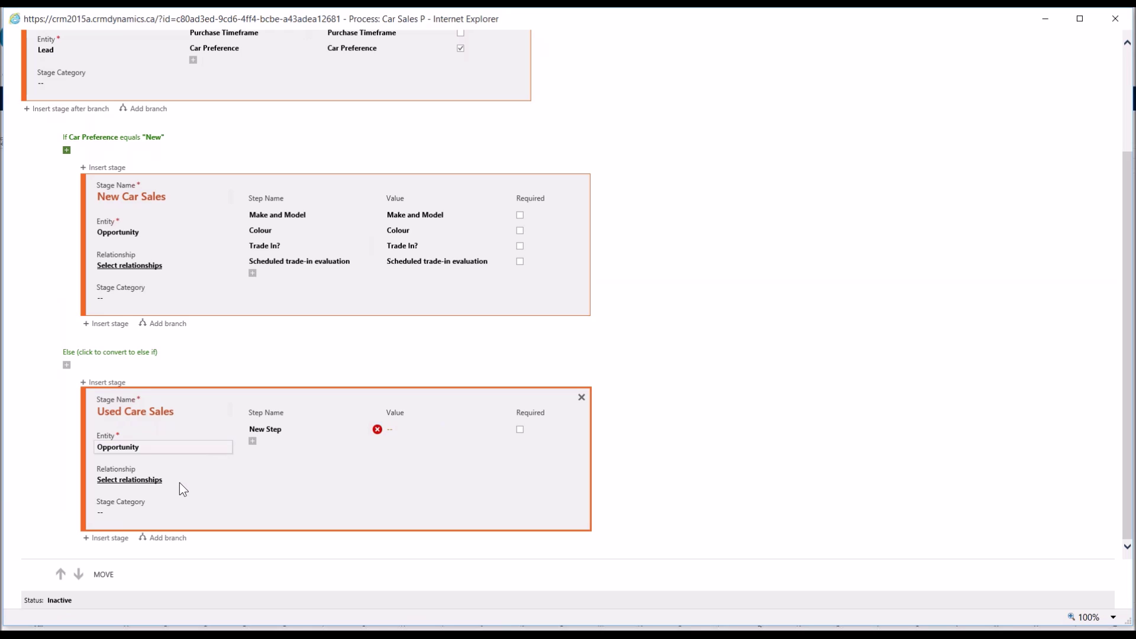
Step: Add Make and Model, Colour, Maximum Vehicle Age (years) and Maximum Odometer reading (KMs) steps
{"action": "left_click", "coordinate": [431, 430]}
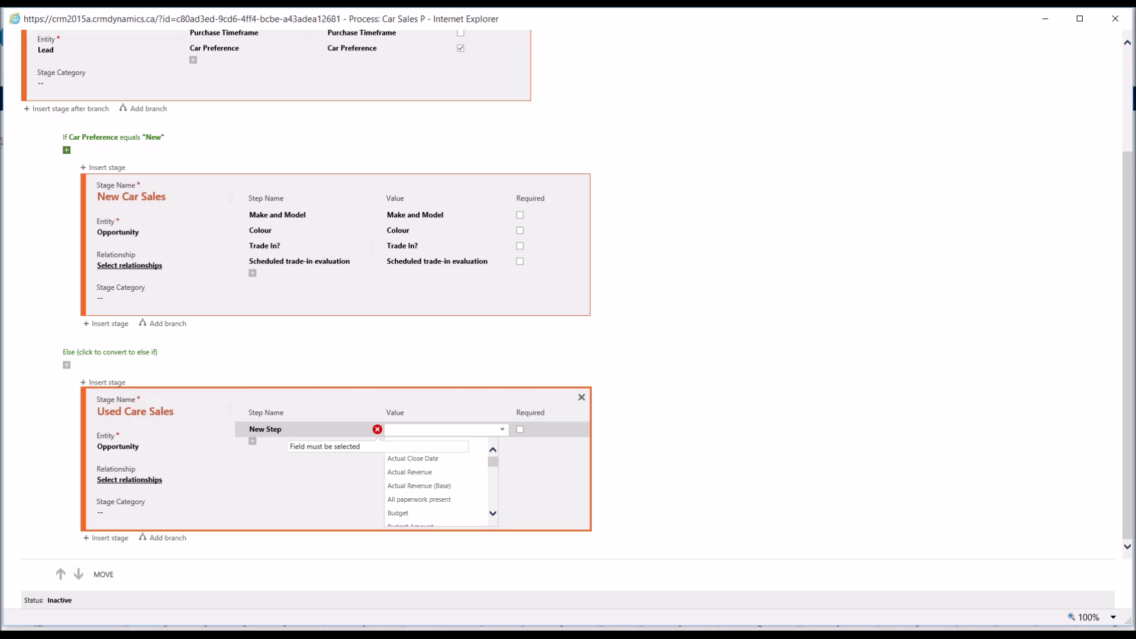
{"action": "type", "text": "make"}
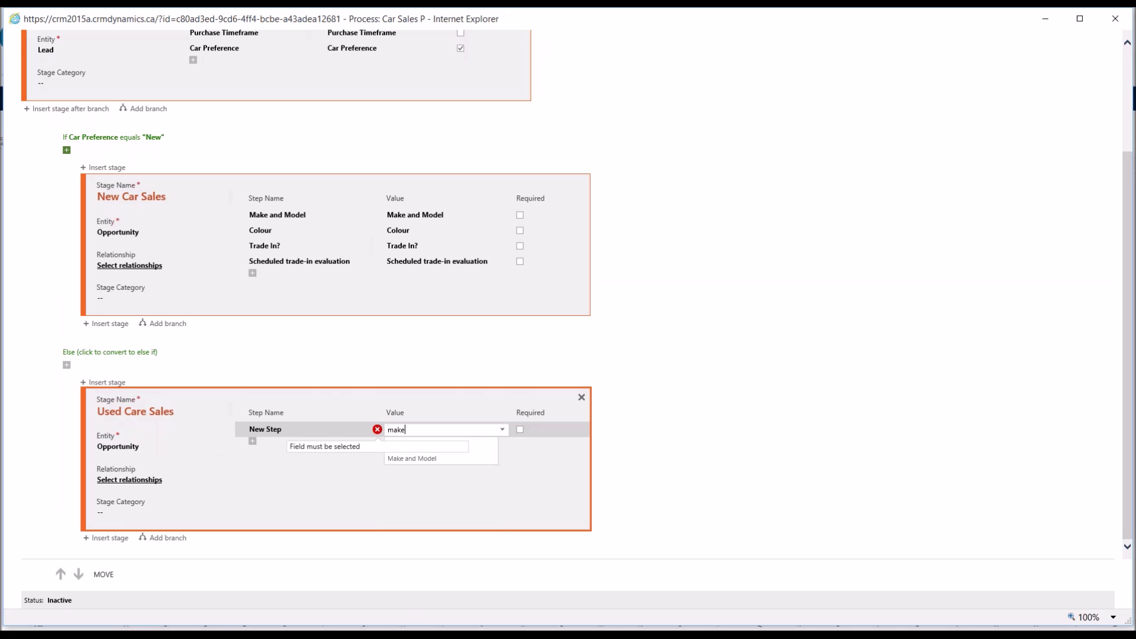
{"action": "key", "text": "Return"}
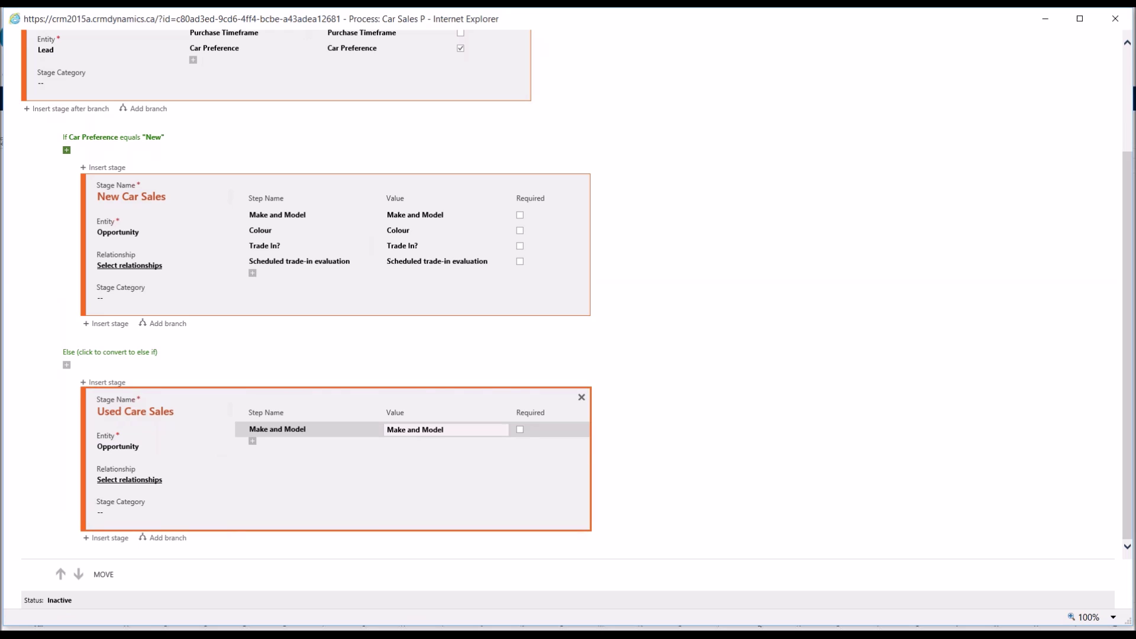
{"action": "key", "text": "Return"}
{"action": "type", "text": "c"}
{"action": "left_click", "coordinate": [419, 516]}
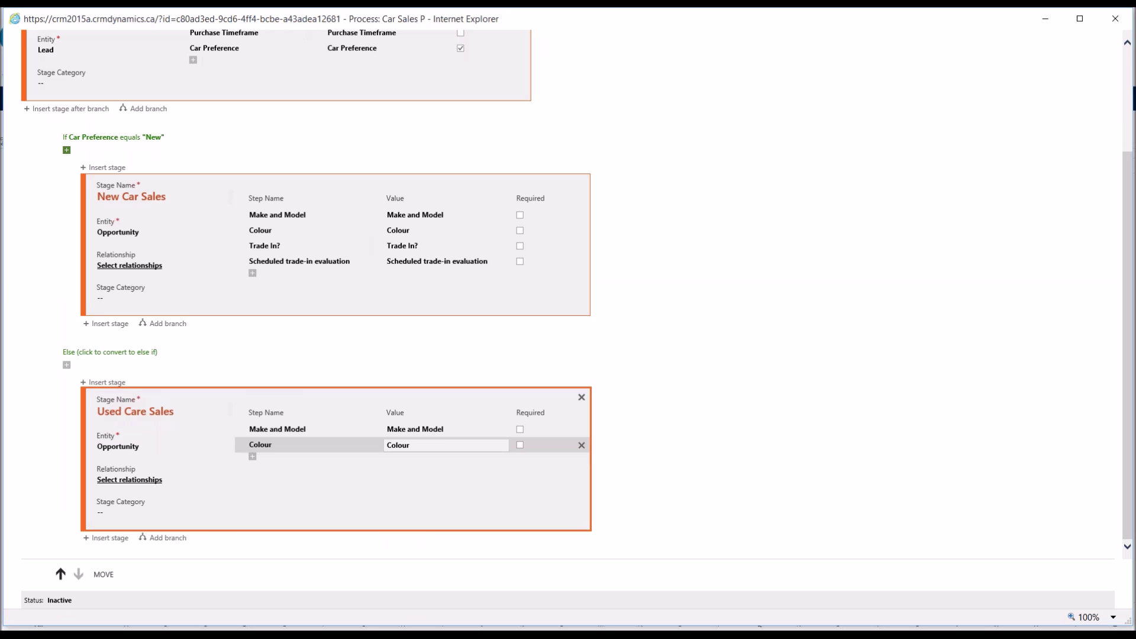
{"action": "left_click", "coordinate": [253, 456]}
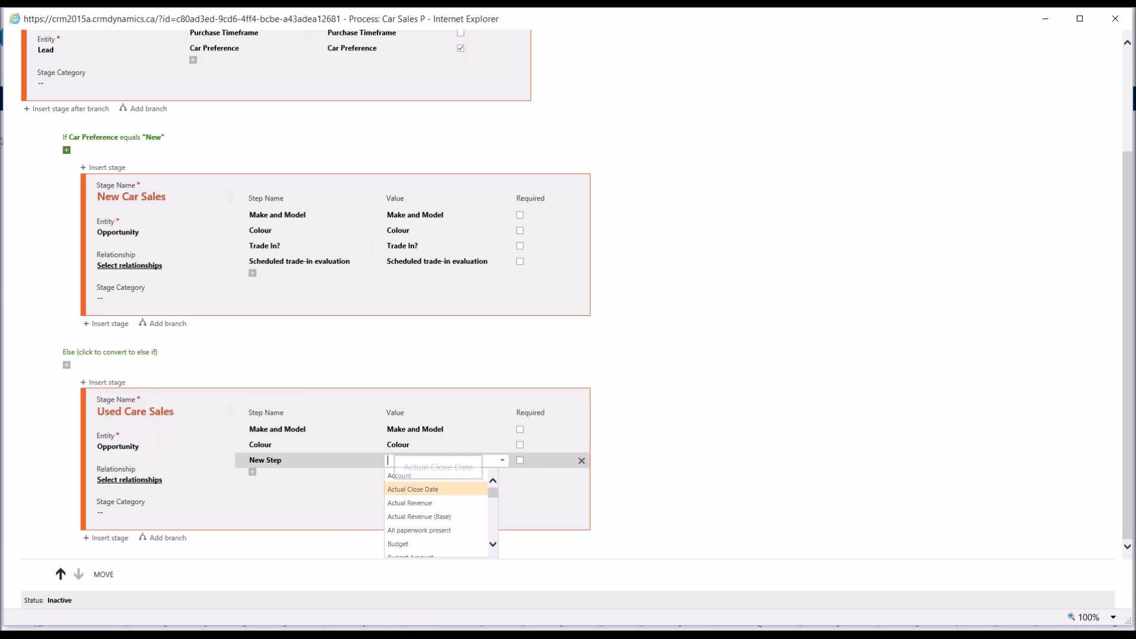
{"action": "type", "text": "maximum v"}
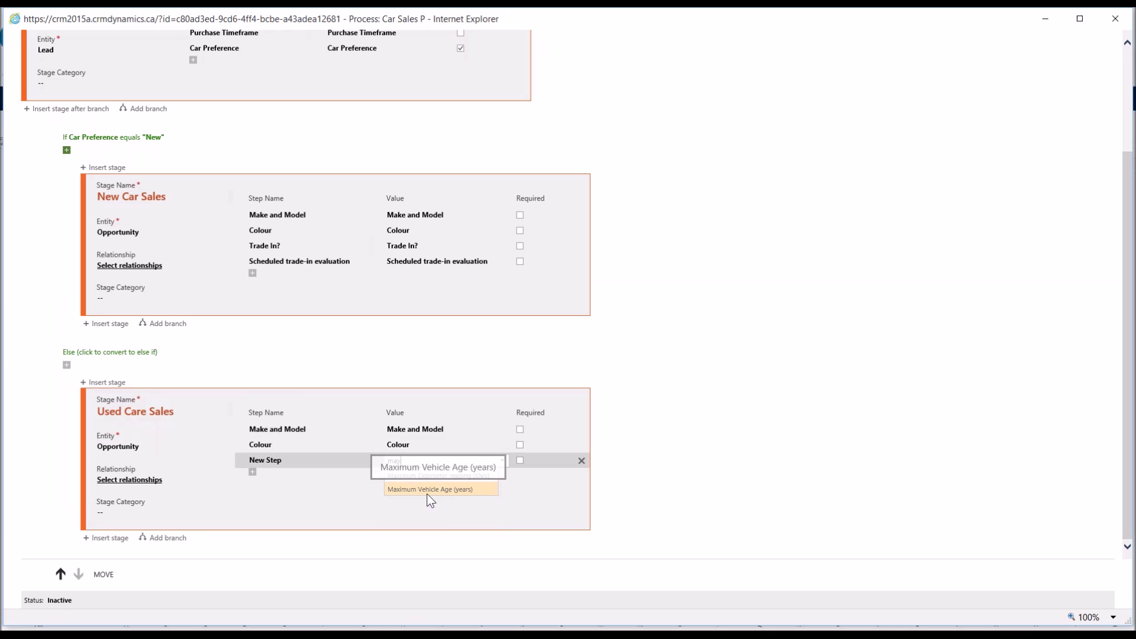
{"action": "left_click", "coordinate": [427, 491]}
{"action": "left_click", "coordinate": [159, 452]}
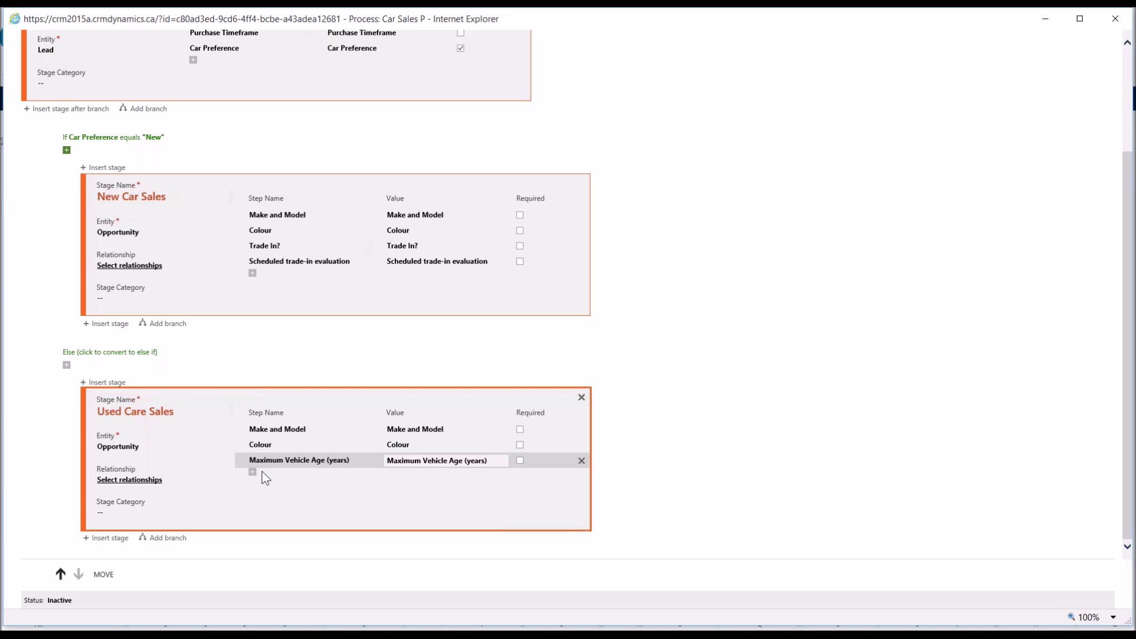
{"action": "left_click", "coordinate": [252, 471]}
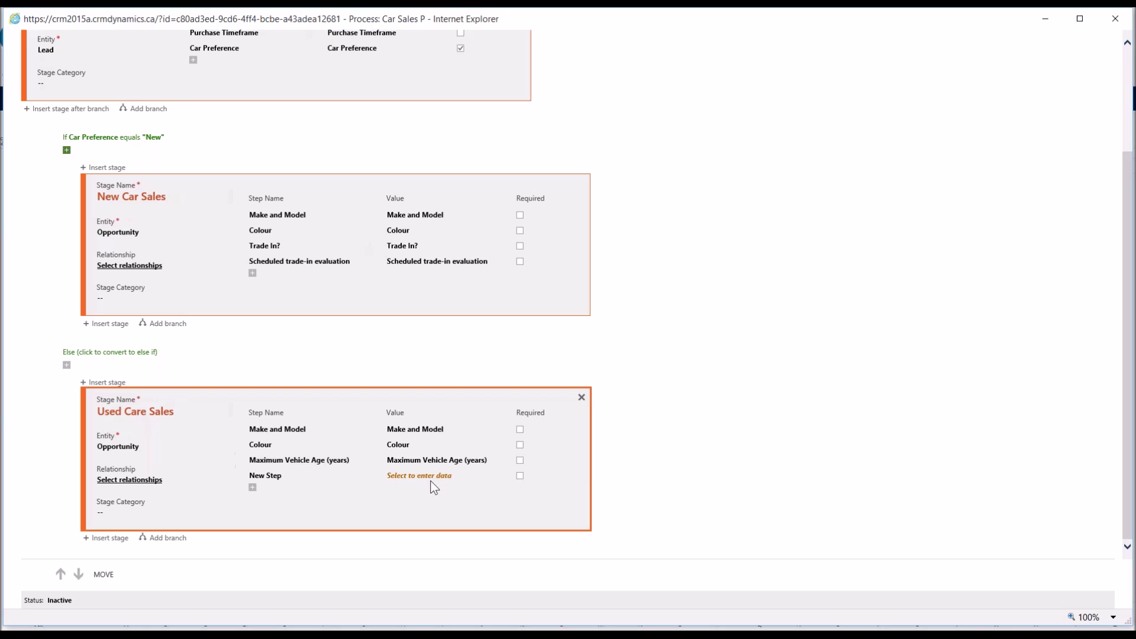
{"action": "left_click", "coordinate": [420, 475]}
{"action": "type", "text": "m"}
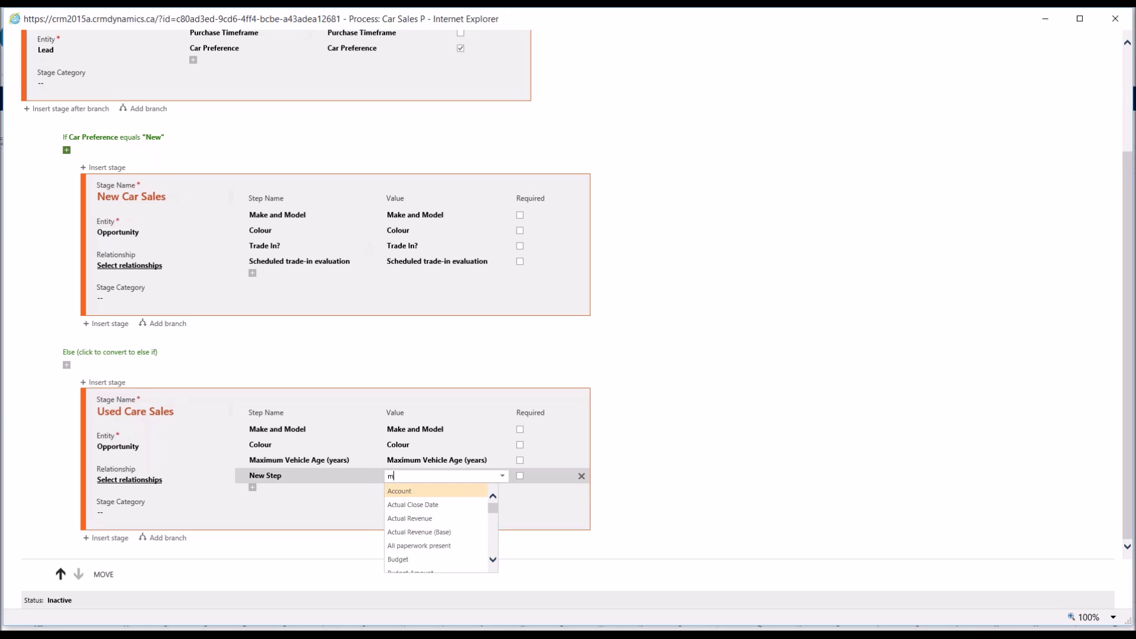
{"action": "type", "text": "ax"}
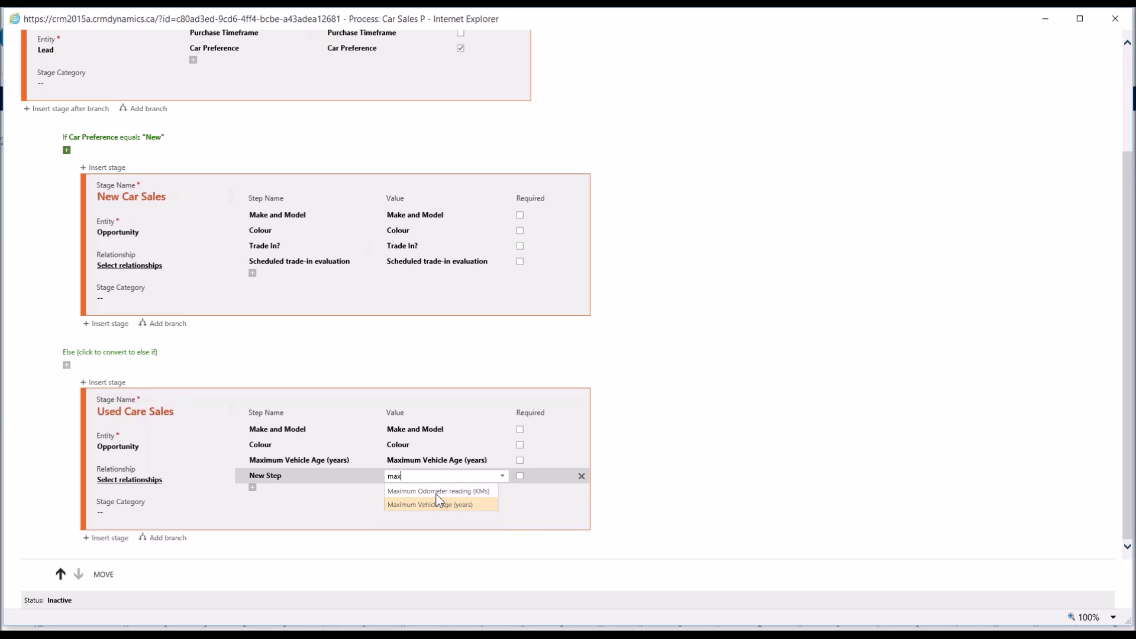
{"action": "left_click", "coordinate": [437, 492]}
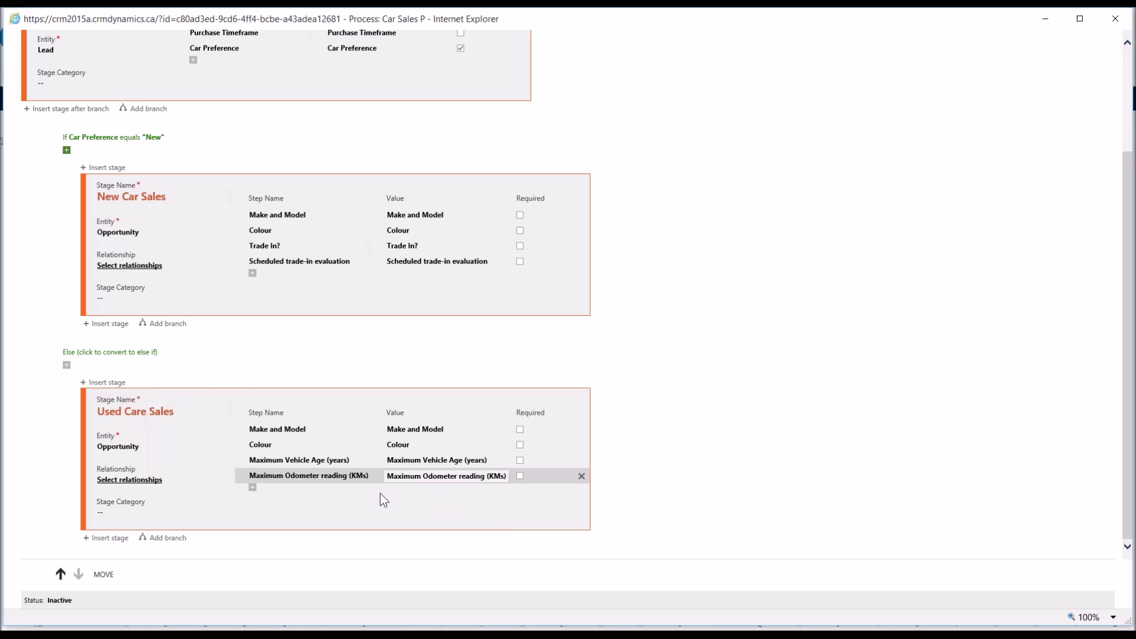
Step: Shorten 'Maximum' to 'Max.' in the vehicle-age and odometer step names
{"action": "left_click", "coordinate": [283, 461]}
{"action": "left_click", "coordinate": [282, 461]}
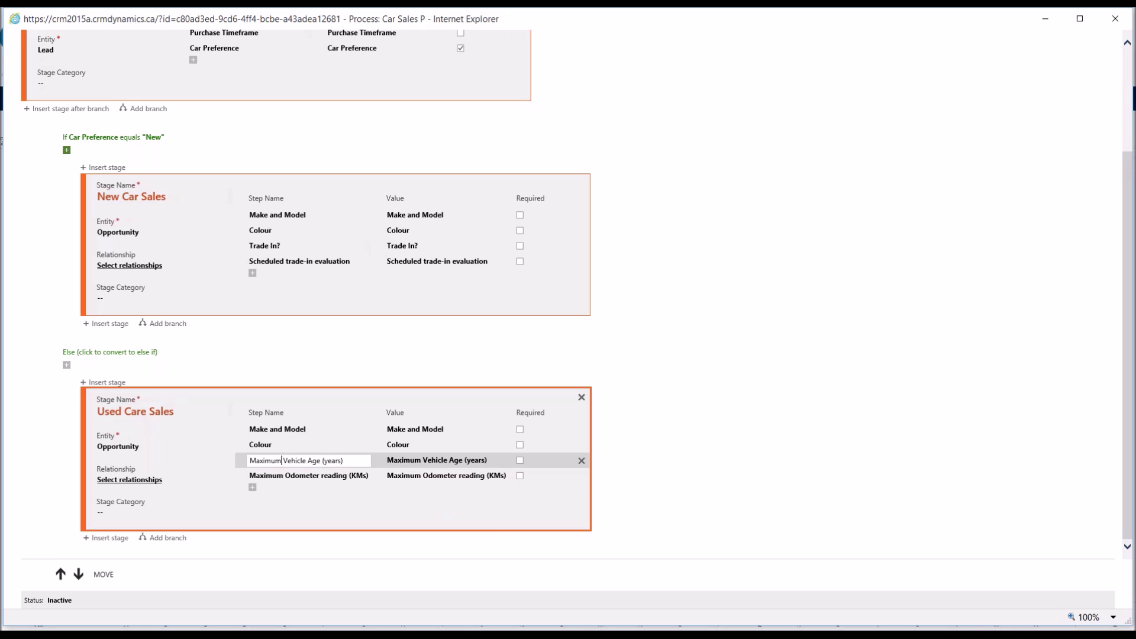
{"action": "key", "text": "BackSpace"}
{"action": "key", "text": "BackSpace"}
{"action": "key", "text": "BackSpace"}
{"action": "key", "text": "BackSpace"}
{"action": "type", "text": "."}
{"action": "left_click", "coordinate": [305, 476]}
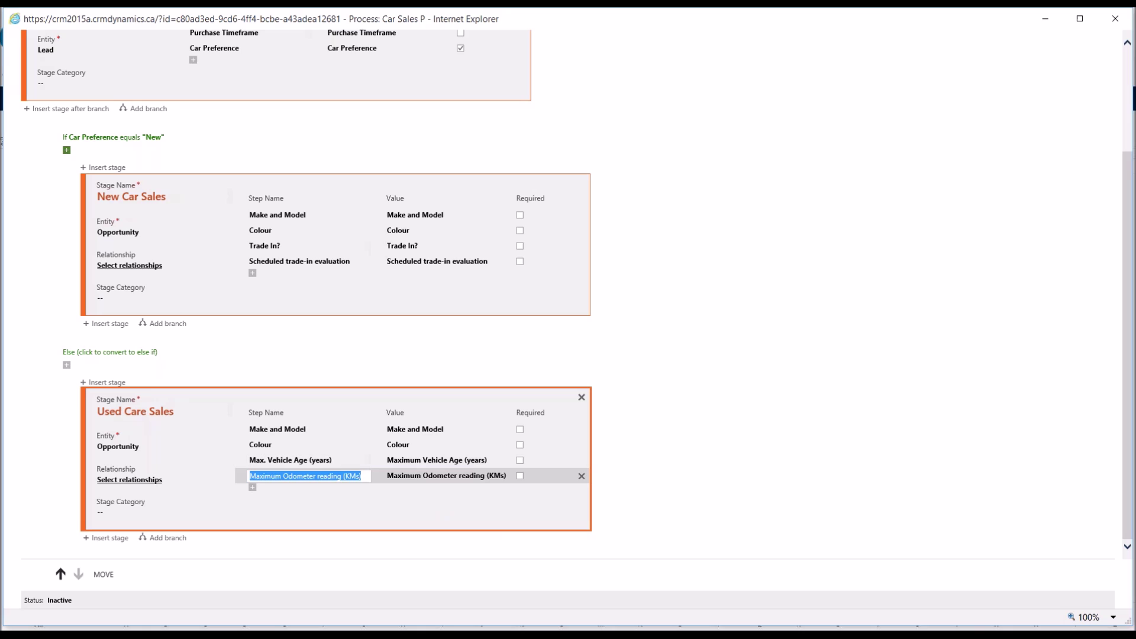
{"action": "left_click", "coordinate": [281, 475]}
{"action": "key", "text": "BackSpace"}
{"action": "key", "text": "BackSpace"}
{"action": "key", "text": "BackSpace"}
{"action": "key", "text": "BackSpace"}
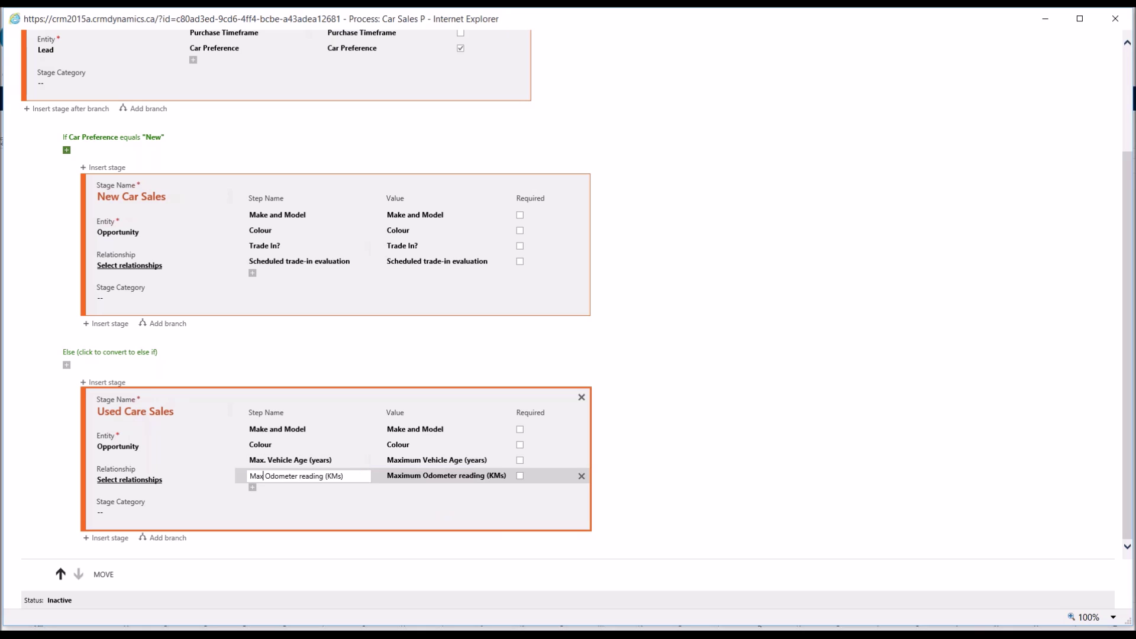
{"action": "type", "text": "."}
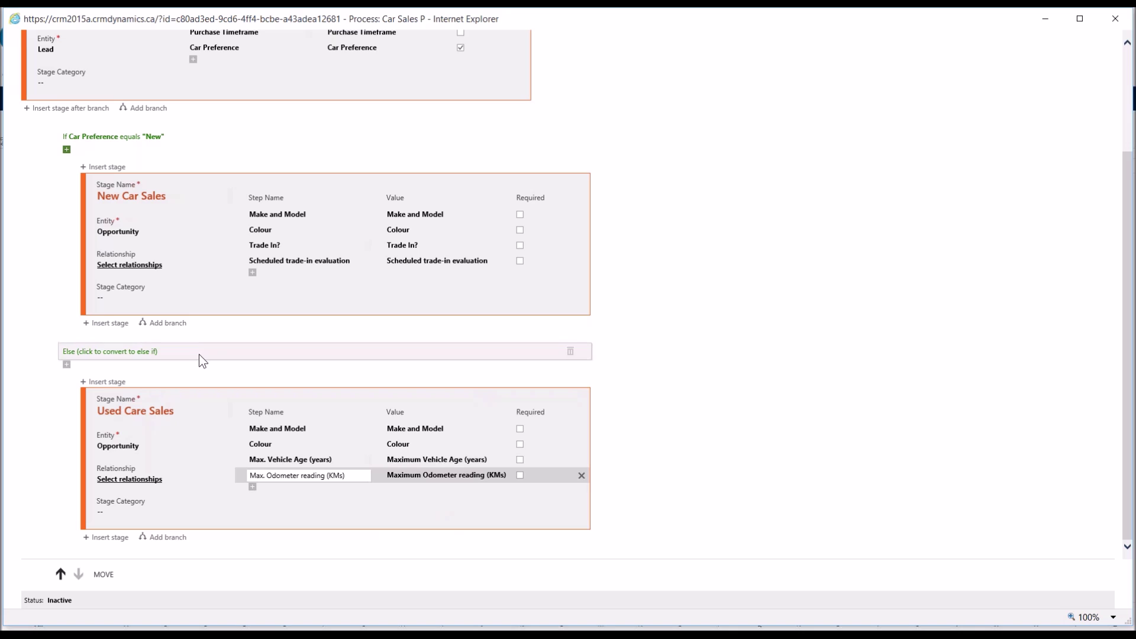
{"action": "left_click", "coordinate": [193, 214]}
{"action": "left_click", "coordinate": [137, 108]}
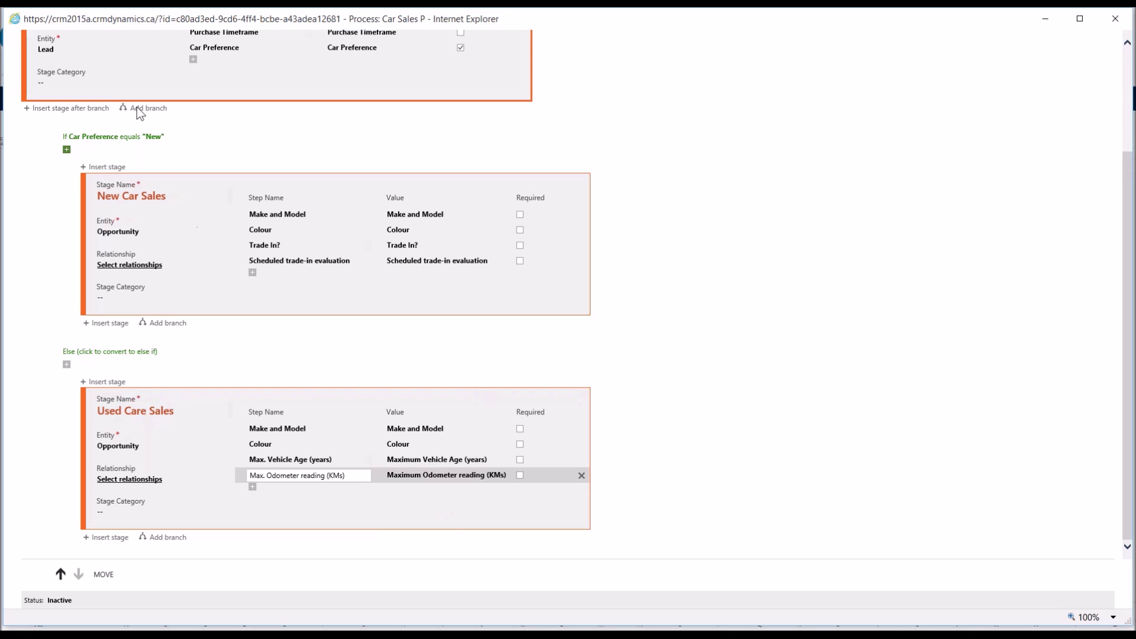
{"action": "left_click", "coordinate": [153, 395]}
{"action": "left_click", "coordinate": [362, 229]}
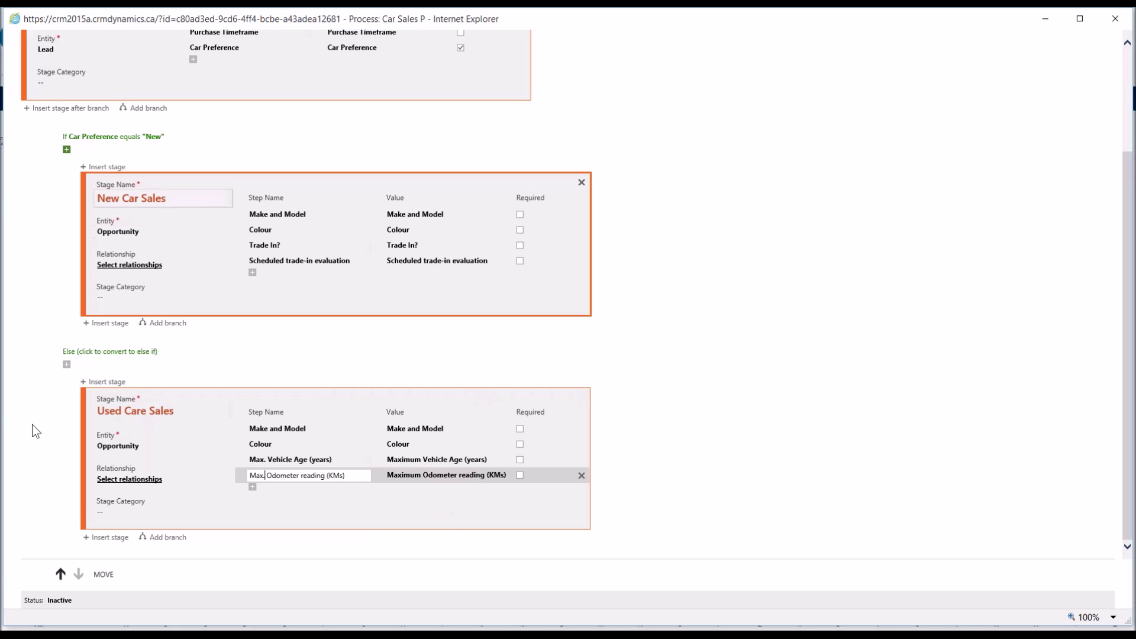
{"action": "left_click", "coordinate": [216, 418]}
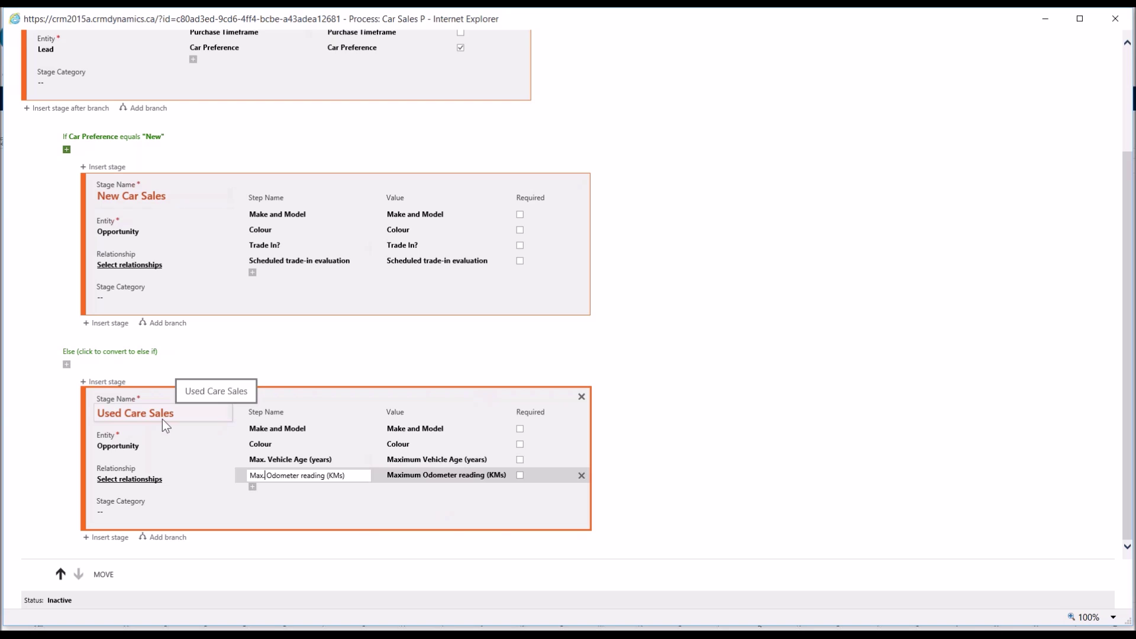
{"action": "key", "text": "Return"}
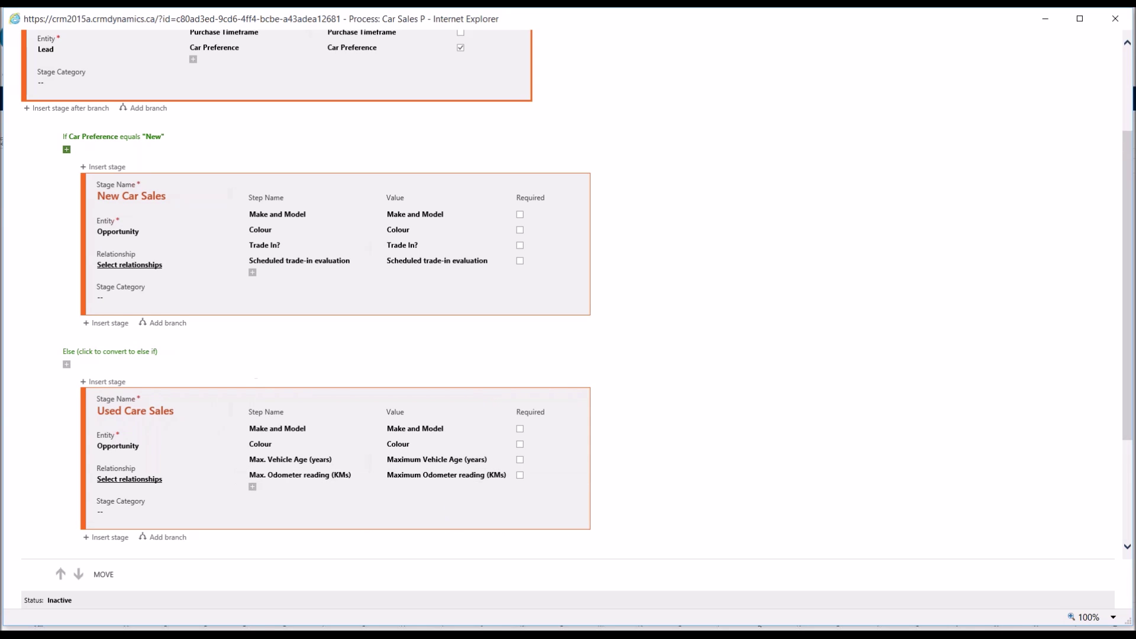
Step: Add a final stage named 'Deliver Quote' with its entity set to Quote
{"action": "left_click", "coordinate": [66, 108]}
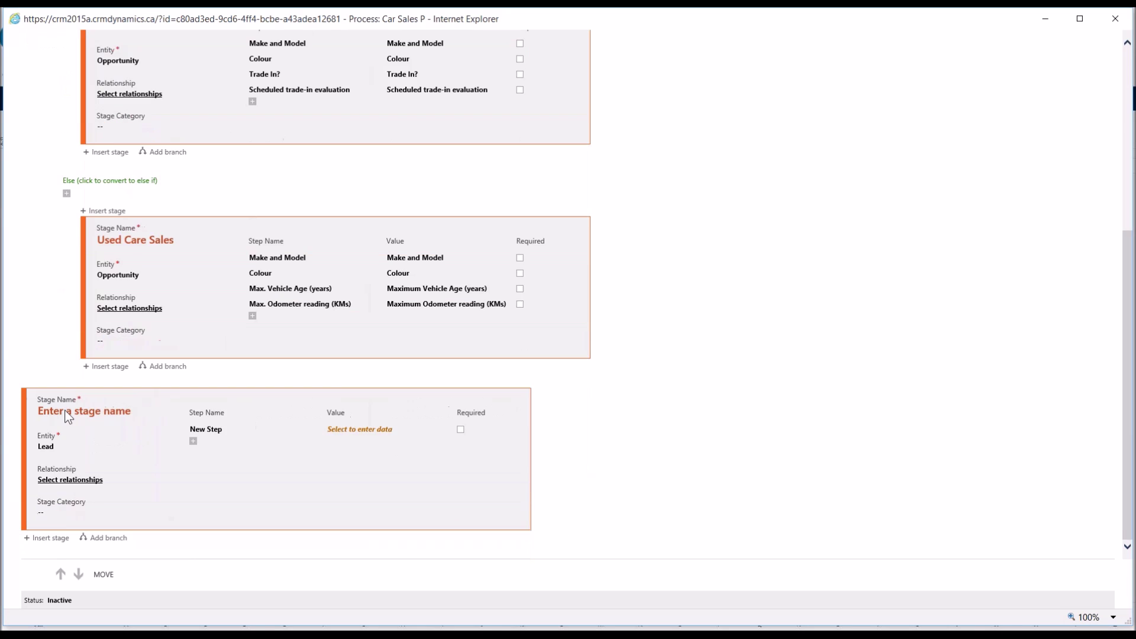
{"action": "left_click", "coordinate": [68, 414]}
{"action": "type", "text": "Deliver Quote"}
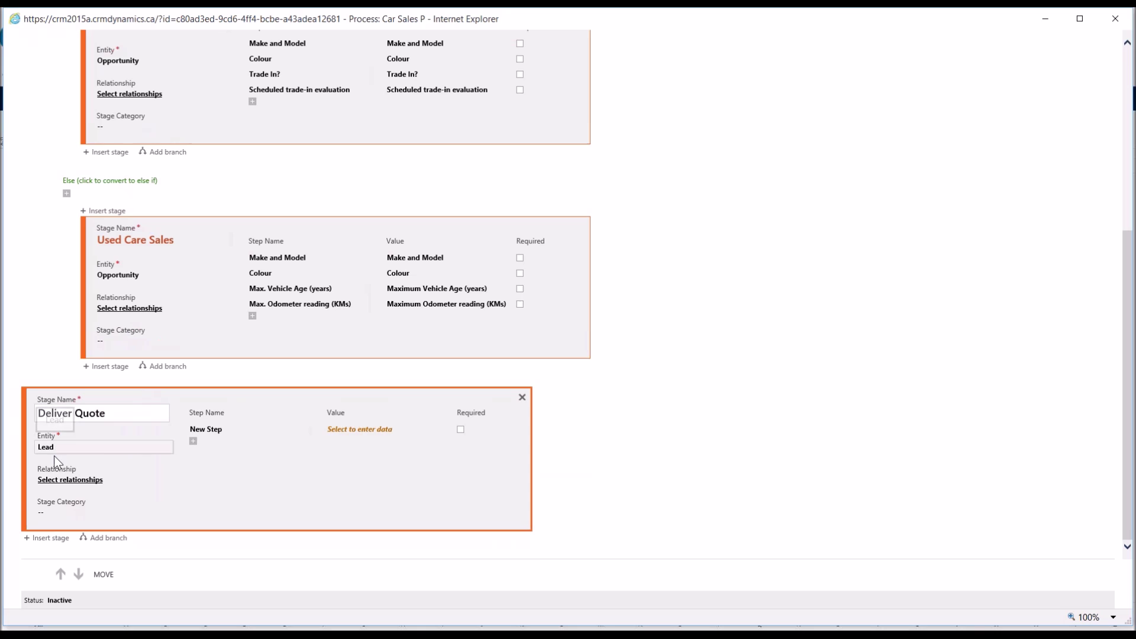
{"action": "left_click", "coordinate": [278, 258]}
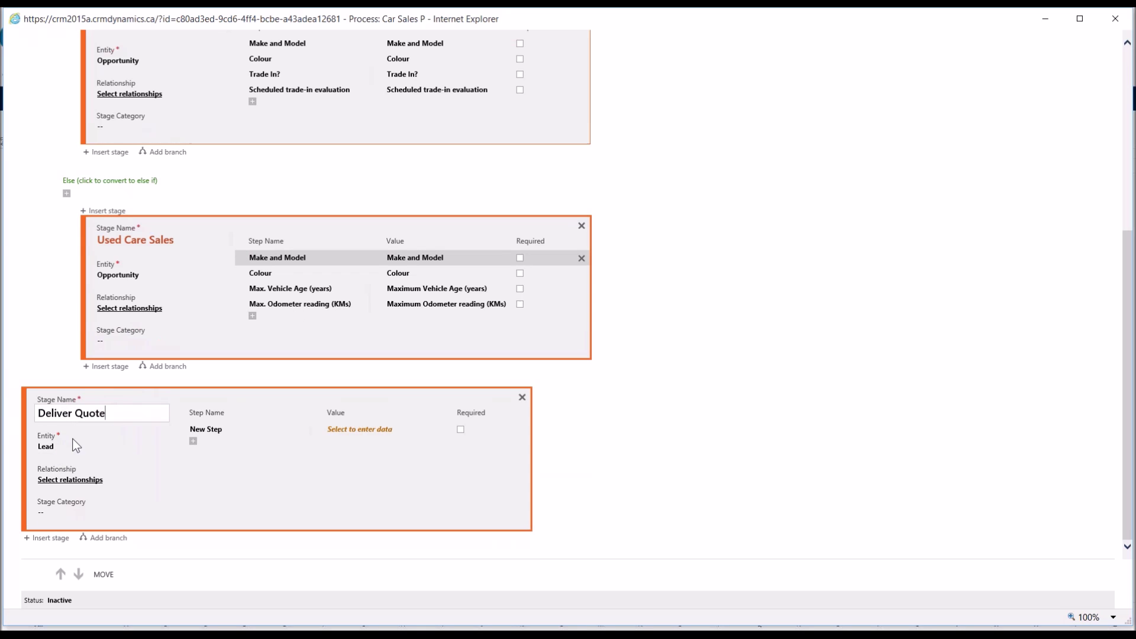
{"action": "left_click", "coordinate": [84, 520]}
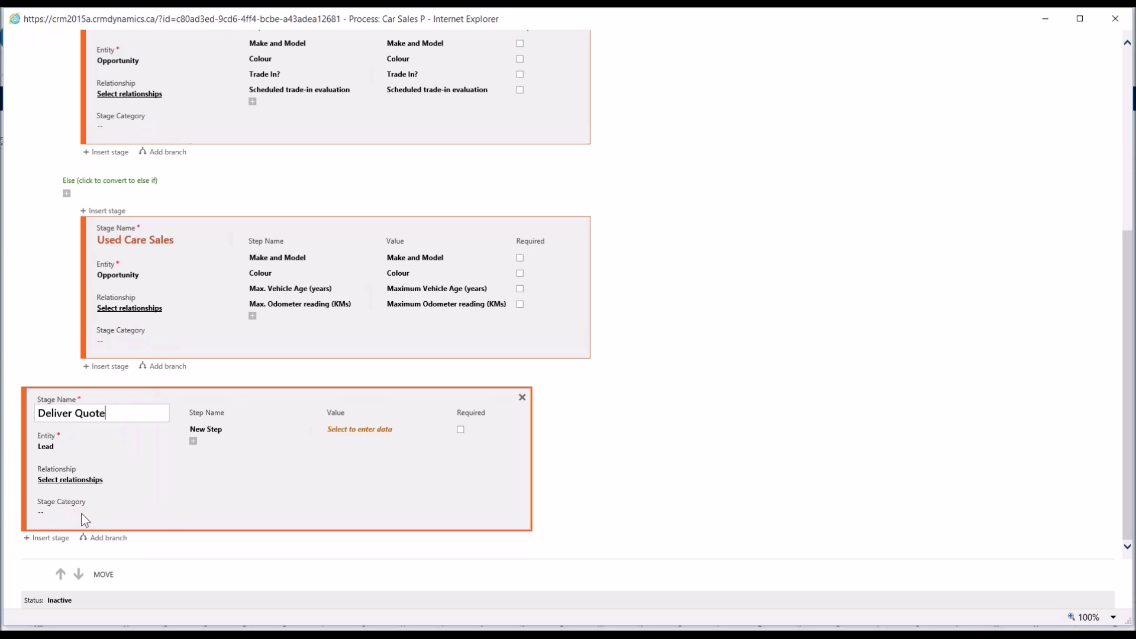
{"action": "left_click", "coordinate": [74, 436]}
{"action": "key", "text": "q"}
{"action": "key", "text": "Return"}
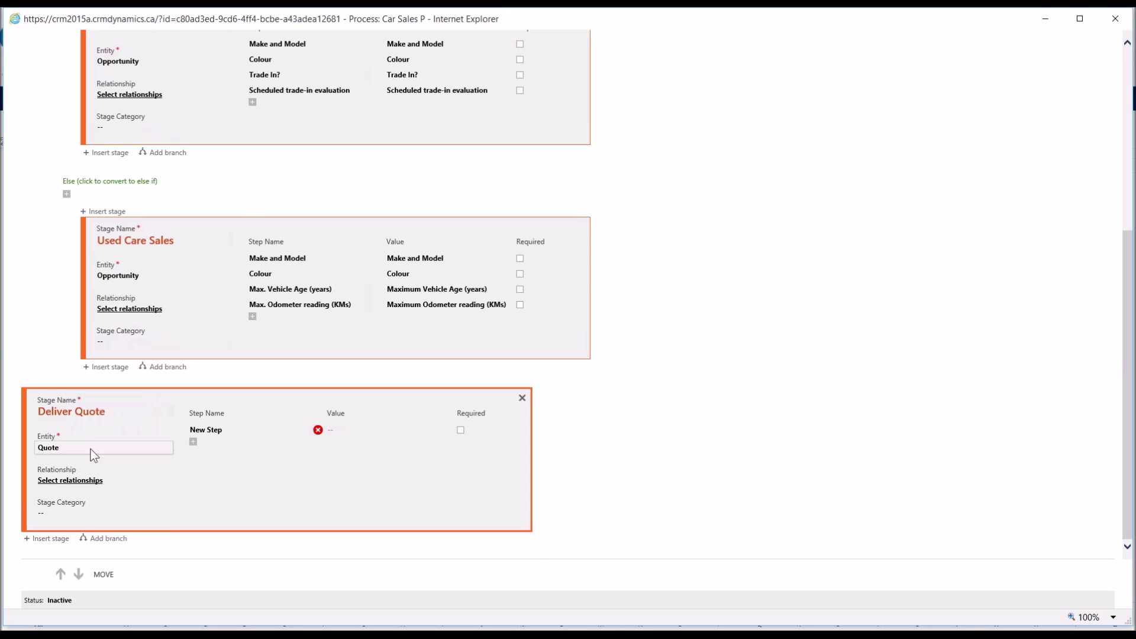
{"action": "left_click", "coordinate": [200, 438]}
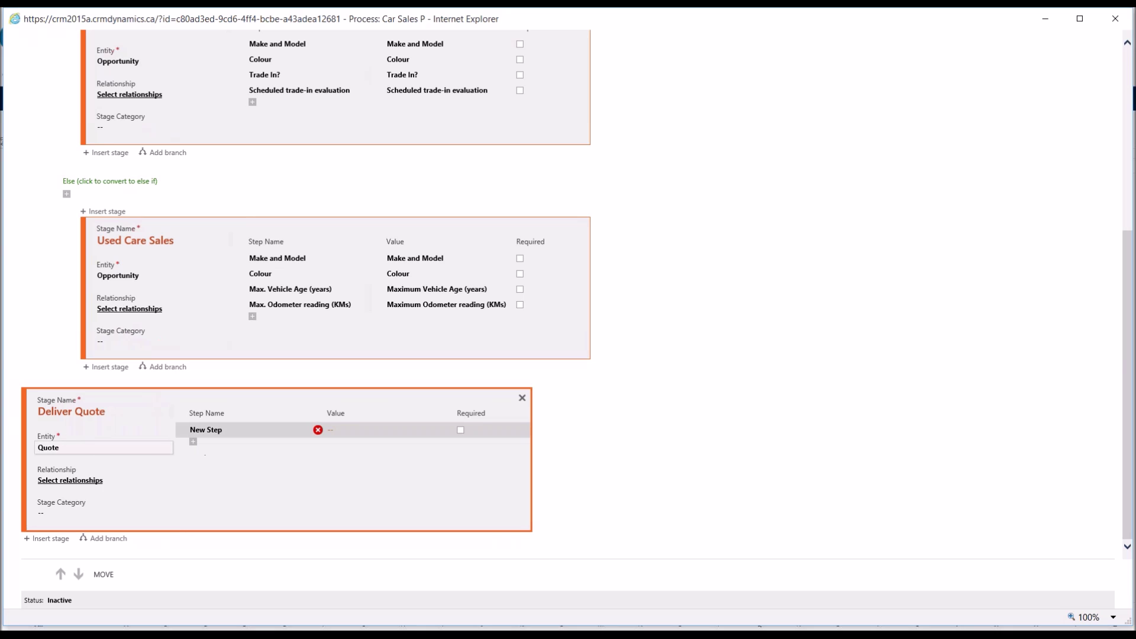
Step: Add a Total Amount step to Deliver Quote and rename it 'Cost to Customer'
{"action": "left_click", "coordinate": [340, 430]}
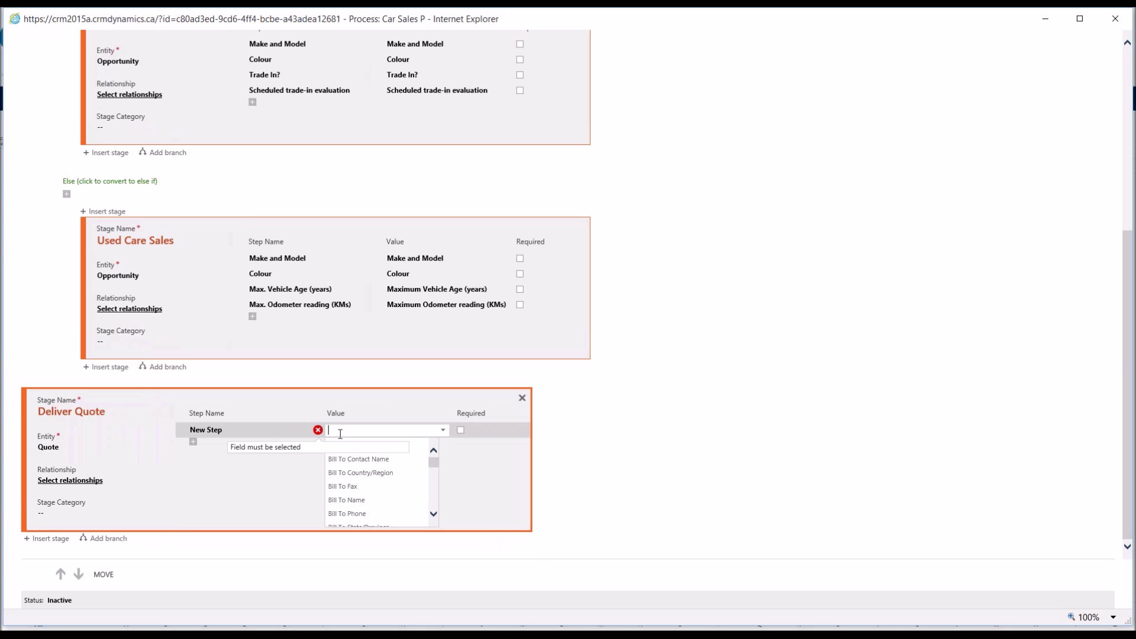
{"action": "type", "text": "total"}
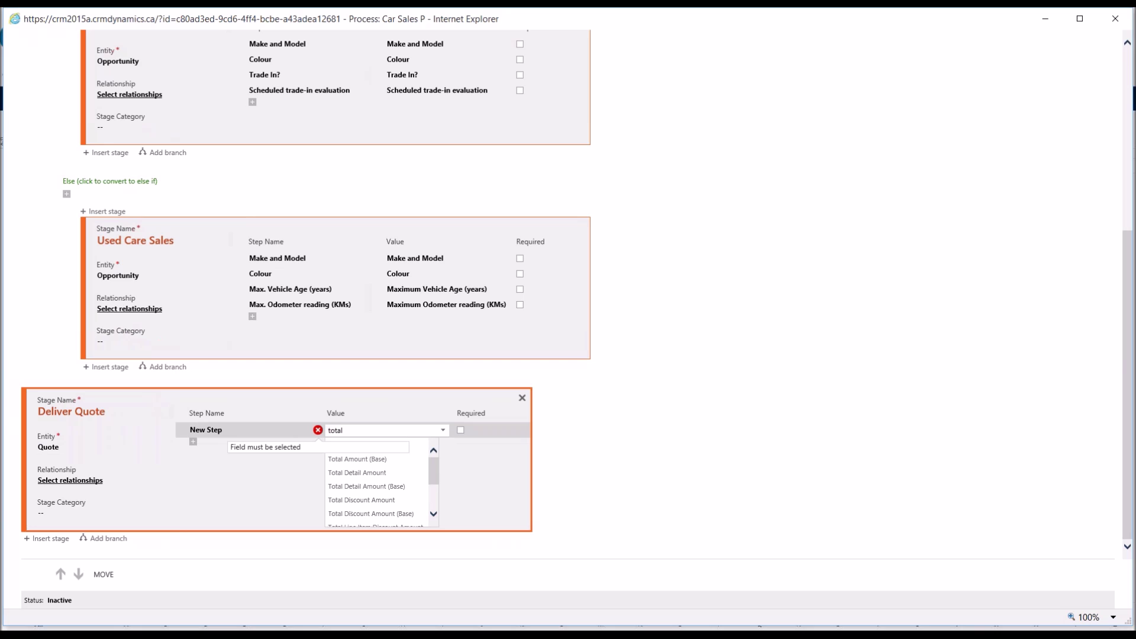
{"action": "left_click", "coordinate": [399, 445]}
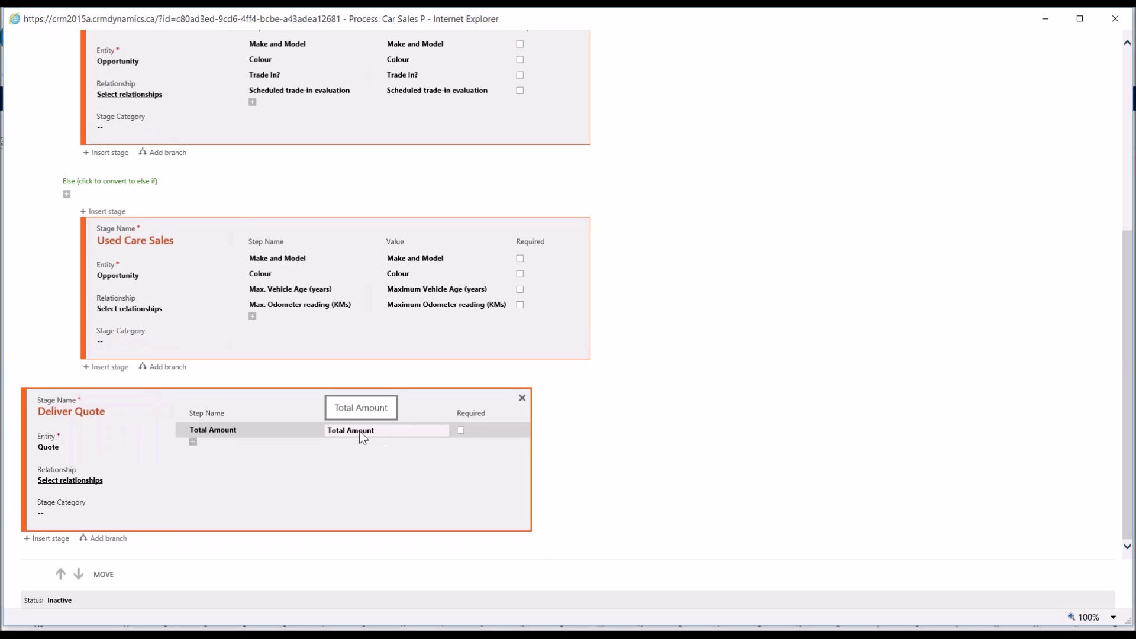
{"action": "left_click", "coordinate": [234, 430]}
{"action": "type", "text": "Cost to Cu"}
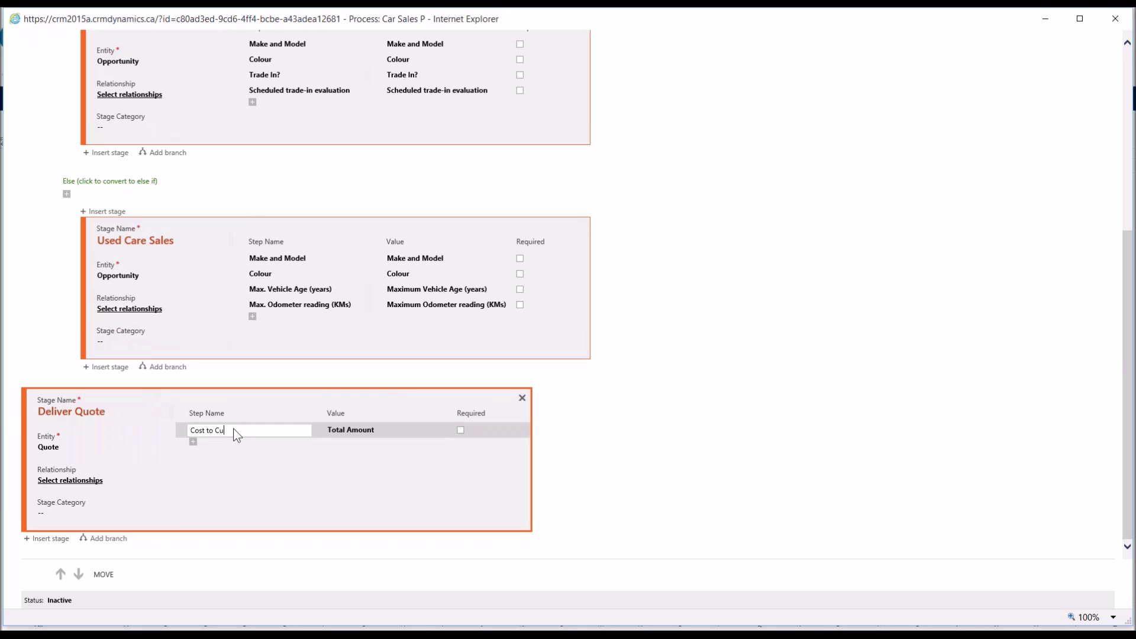
{"action": "type", "text": "stomer"}
{"action": "left_click", "coordinate": [362, 436]}
Step: Add a second Deliver Quote step using the Quote delivered? field
{"action": "key", "text": "Return"}
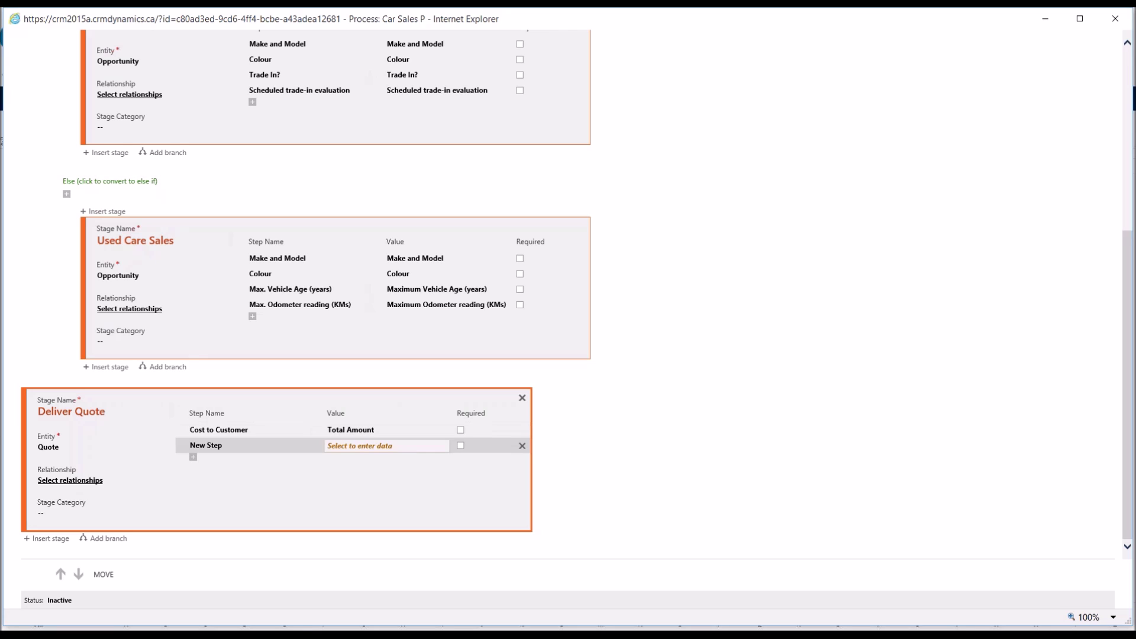
{"action": "left_click", "coordinate": [386, 445]}
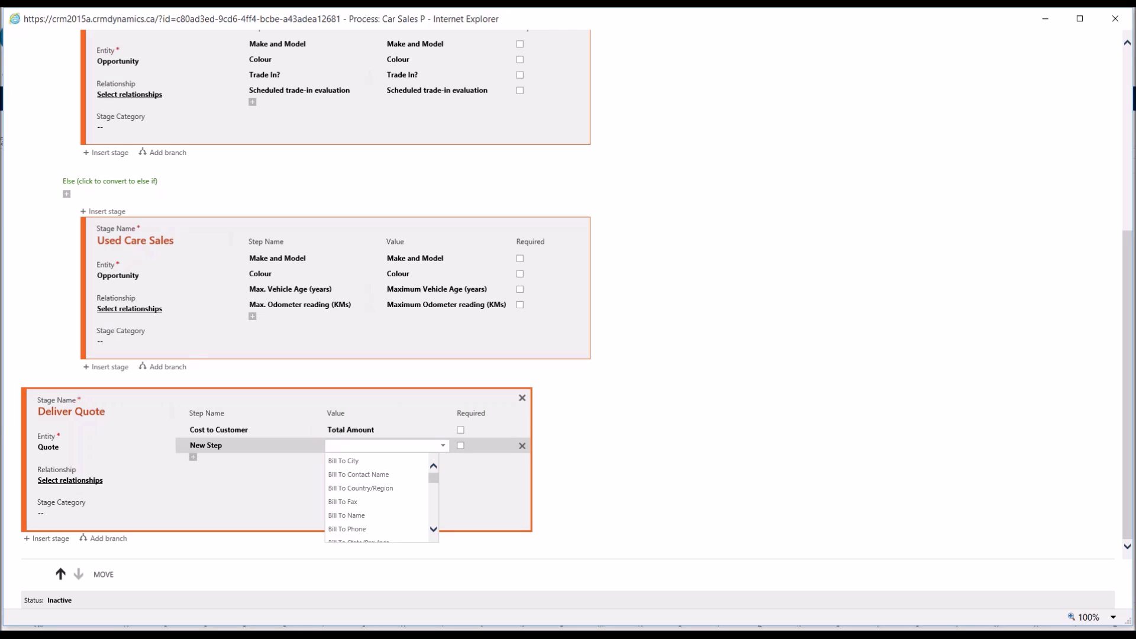
{"action": "type", "text": "quote"}
{"action": "left_click", "coordinate": [218, 458]}
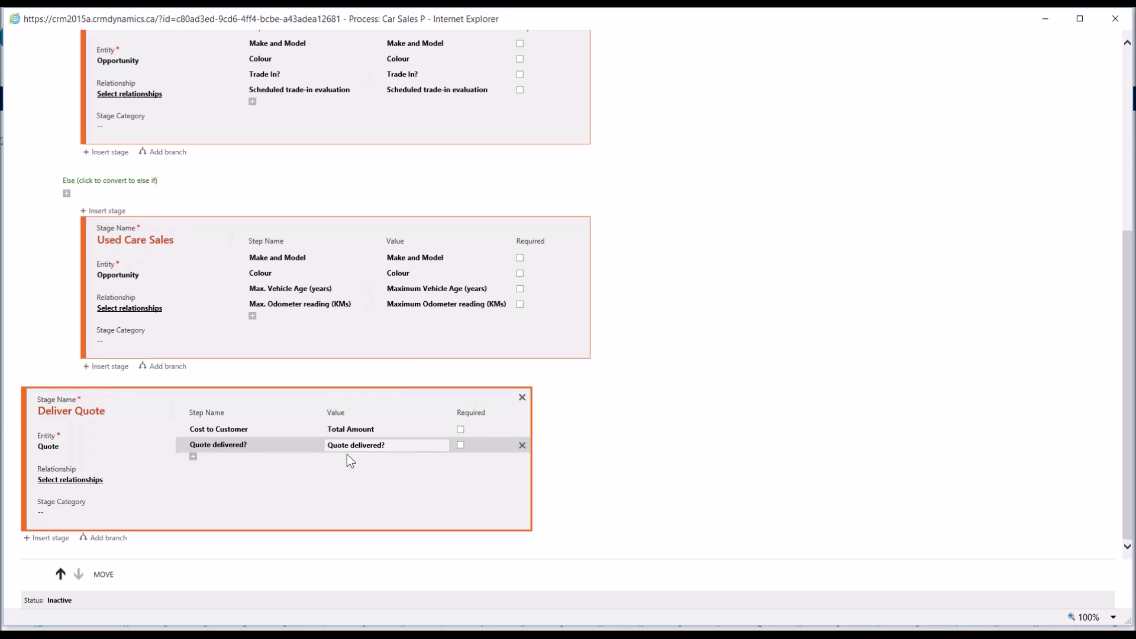
Step: Add a third step from Verbal Agreement and rename it 'Customer Agreement'
{"action": "key", "text": "Return"}
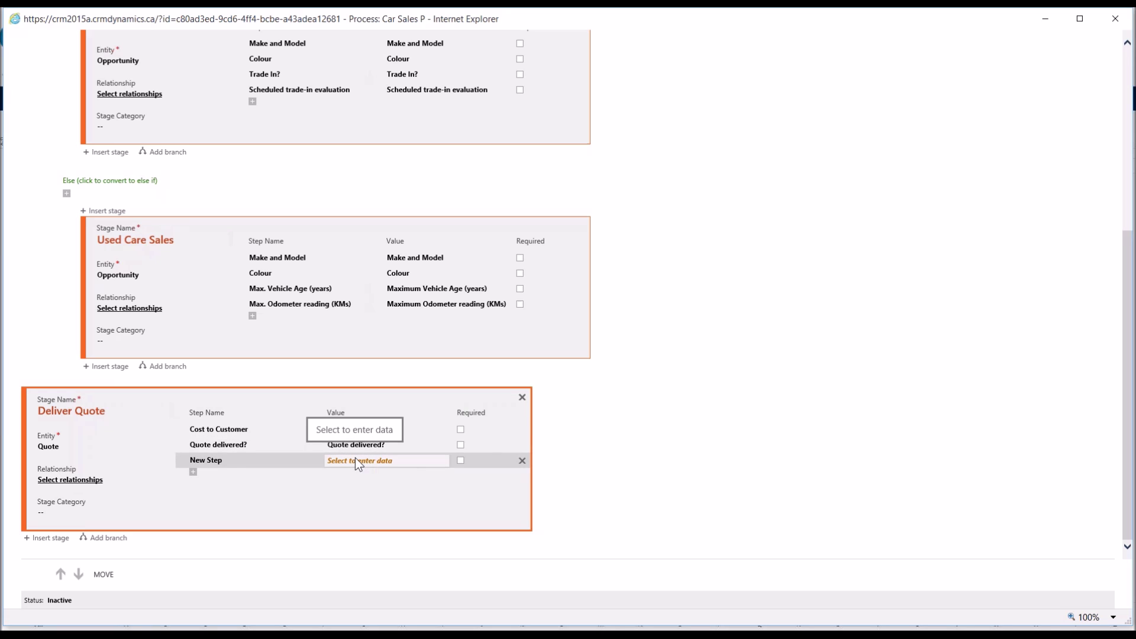
{"action": "left_click", "coordinate": [357, 460]}
{"action": "type", "text": "verbal"}
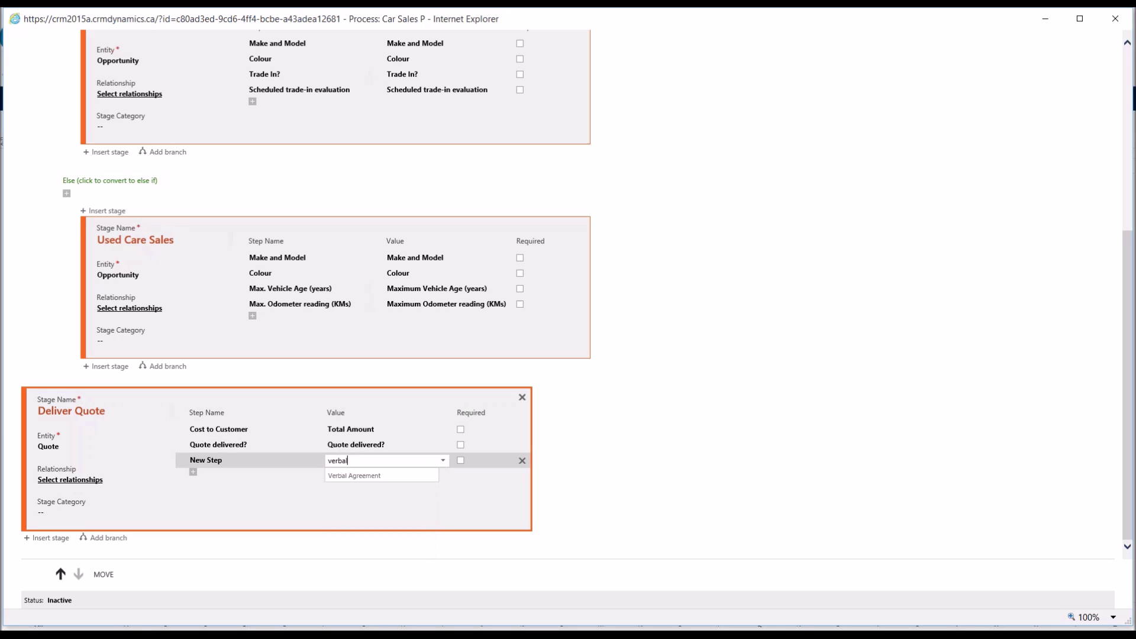
{"action": "key", "text": "Return"}
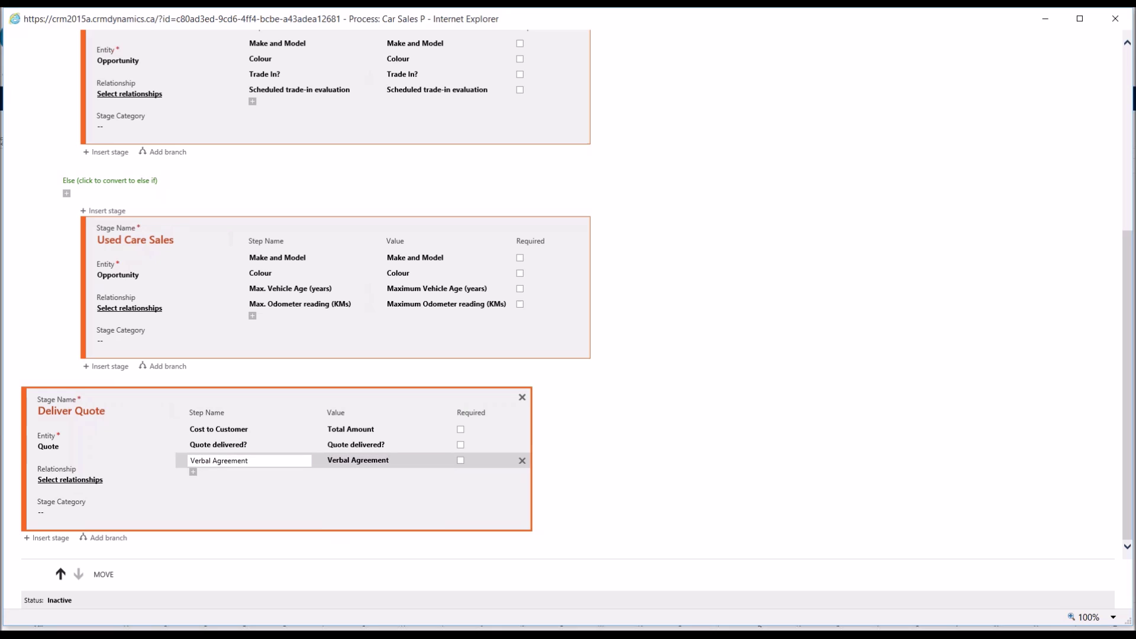
{"action": "double_click", "coordinate": [200, 460]}
{"action": "type", "text": "Customer"}
Step: Mark the Cost to Customer step as required, keeping Total Amount as its field
{"action": "left_click", "coordinate": [461, 429]}
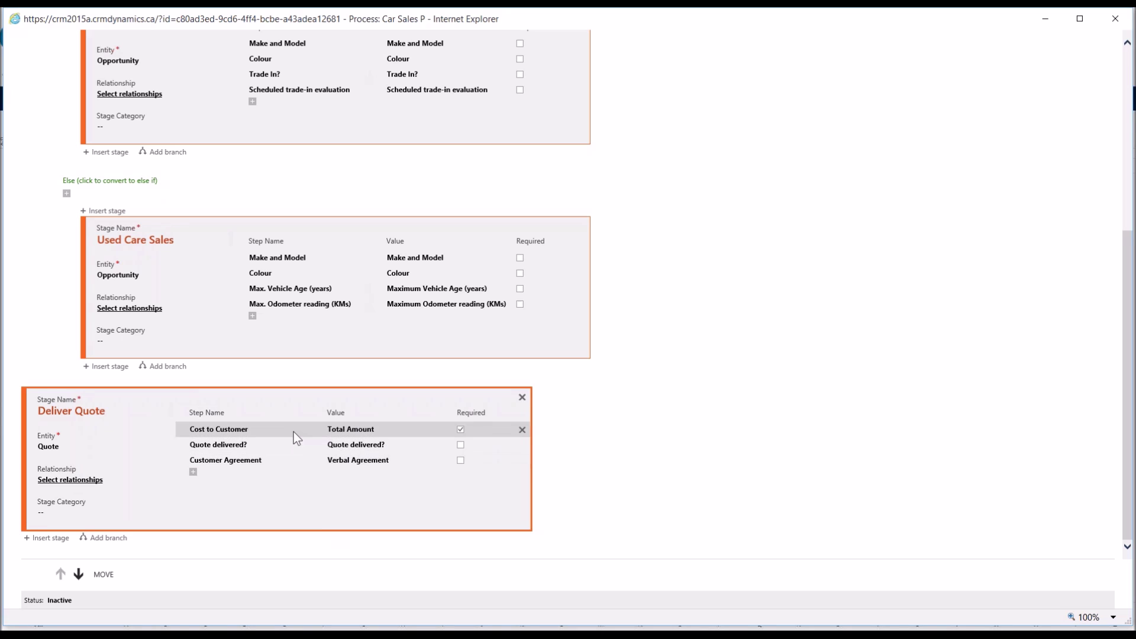
{"action": "left_click", "coordinate": [293, 432]}
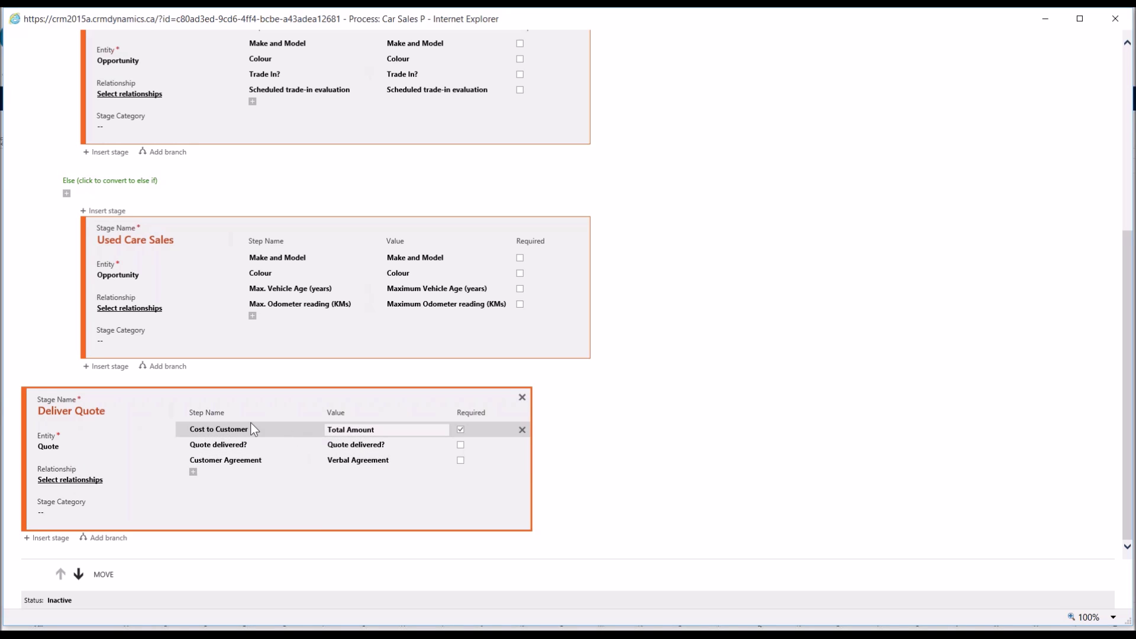
{"action": "left_click", "coordinate": [252, 424]}
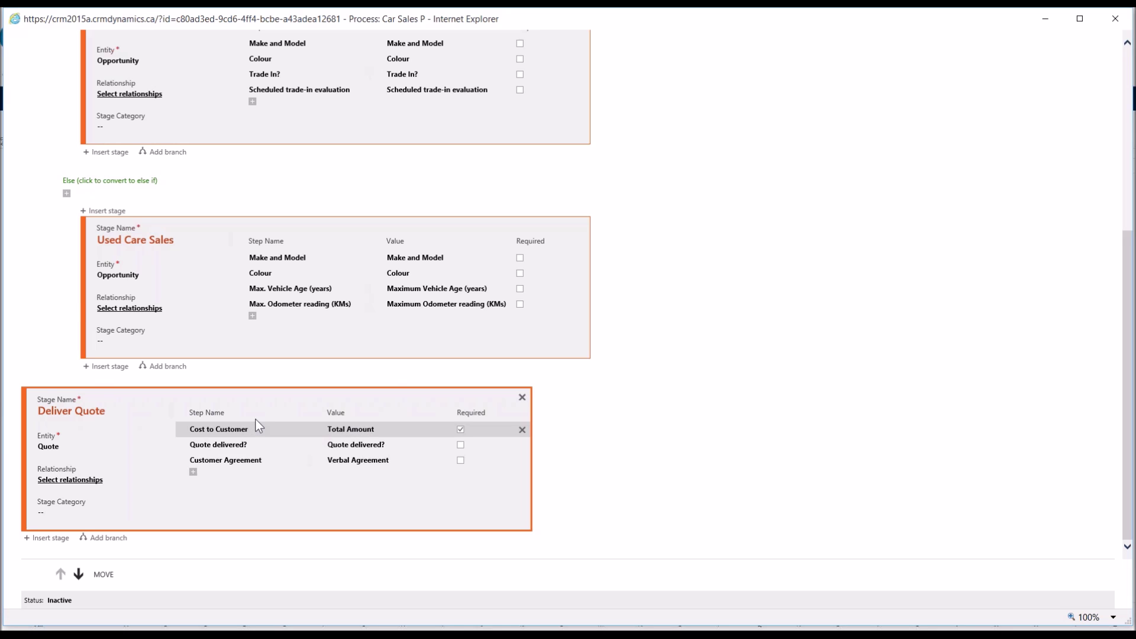
{"action": "scroll", "coordinate": [99, 159], "scroll_direction": "up", "scroll_amount": 5}
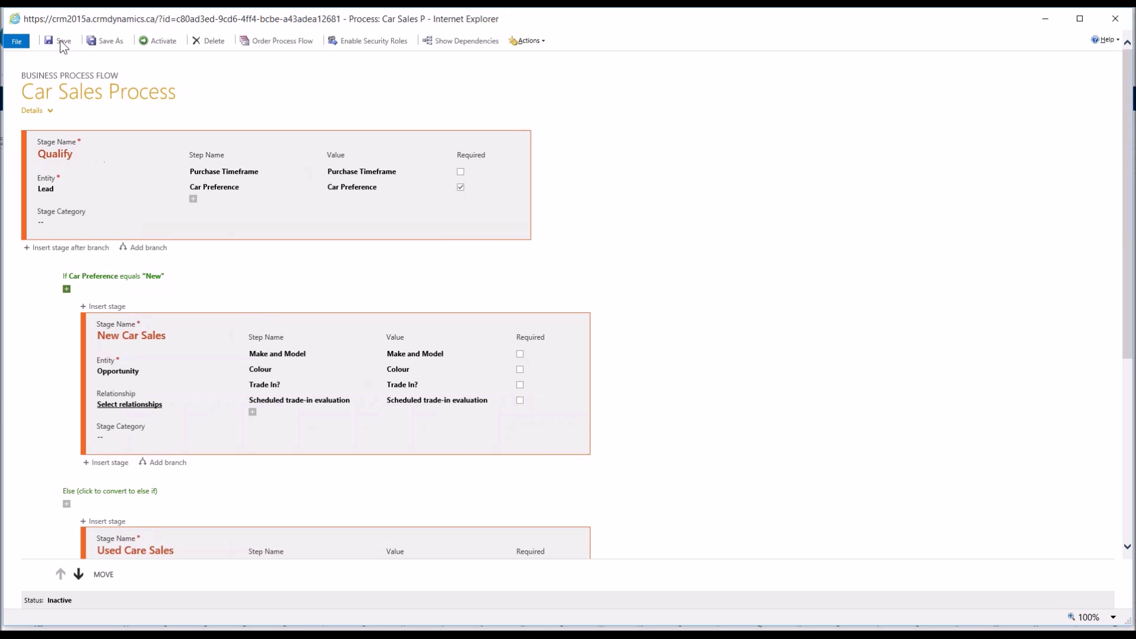
Step: Save the Car Sales Process, ending in its final Deliver Quote stage
{"action": "left_click", "coordinate": [62, 41]}
Step: Set the Car Sales Process security roles to Enable for everyone, covering all 21 roles
{"action": "left_click", "coordinate": [356, 42]}
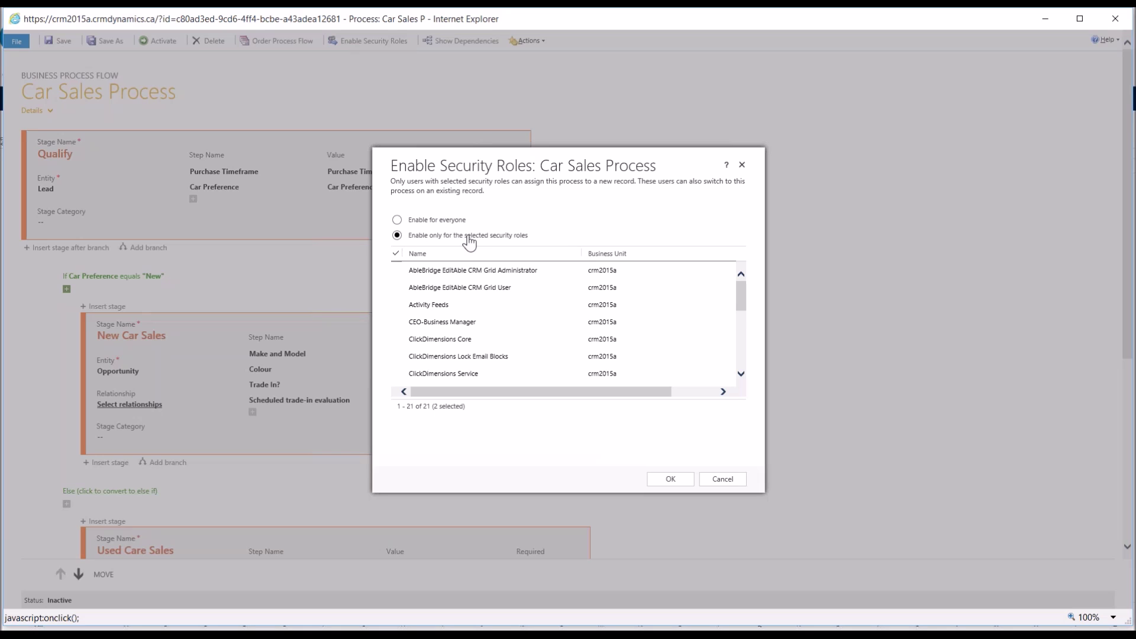
{"action": "scroll", "coordinate": [467, 304], "scroll_direction": "down", "scroll_amount": 5}
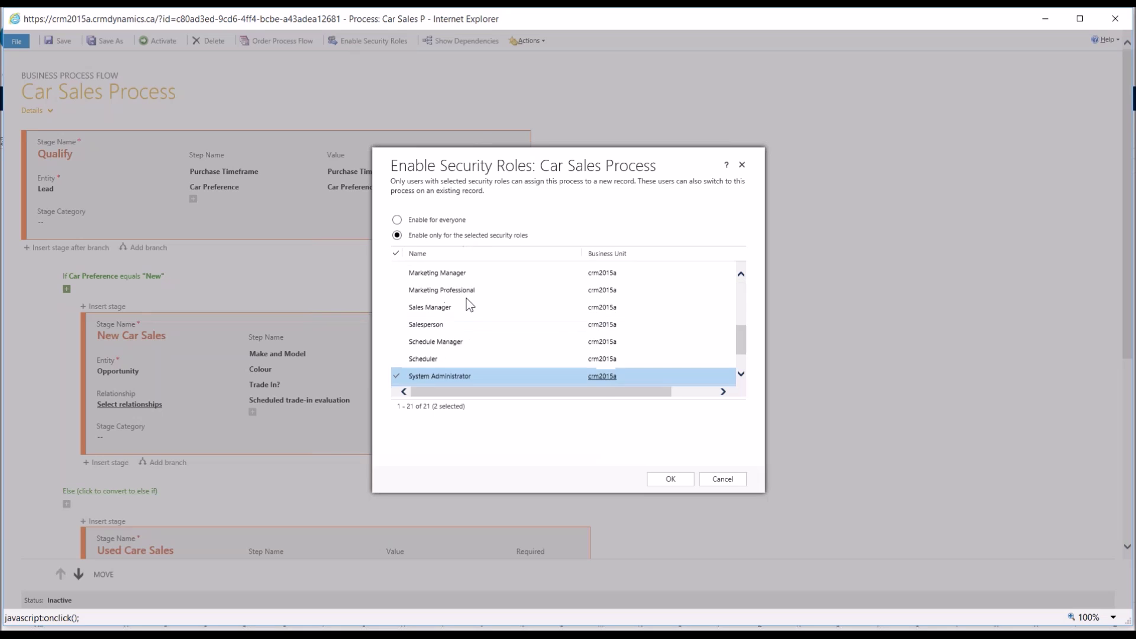
{"action": "scroll", "coordinate": [467, 301], "scroll_direction": "up", "scroll_amount": 5}
{"action": "left_click", "coordinate": [396, 219]}
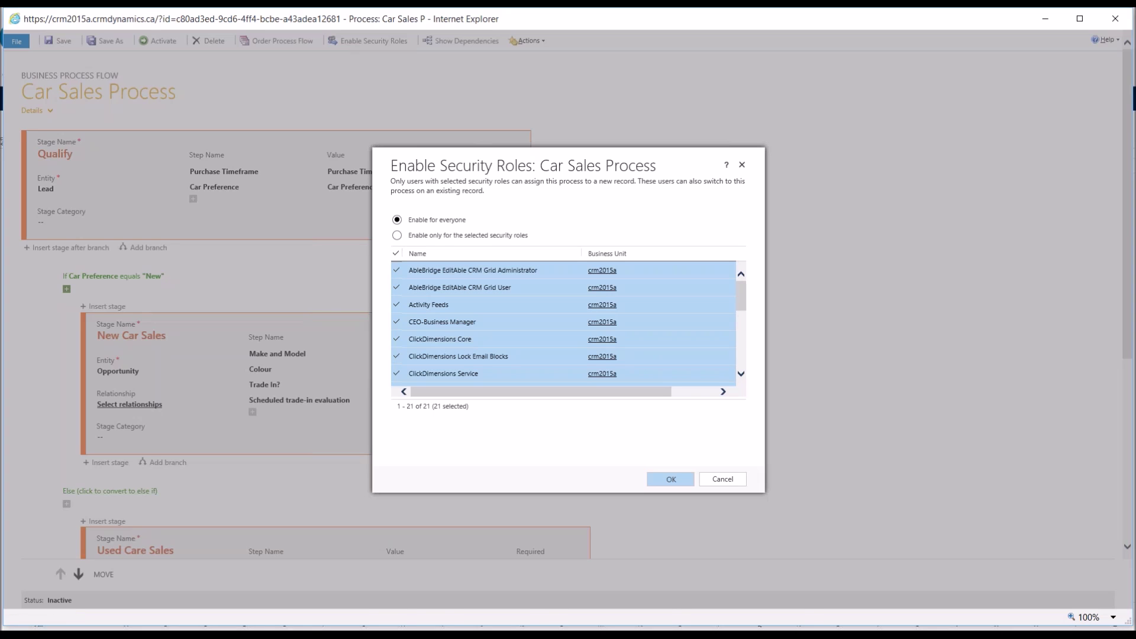
{"action": "left_click", "coordinate": [670, 478]}
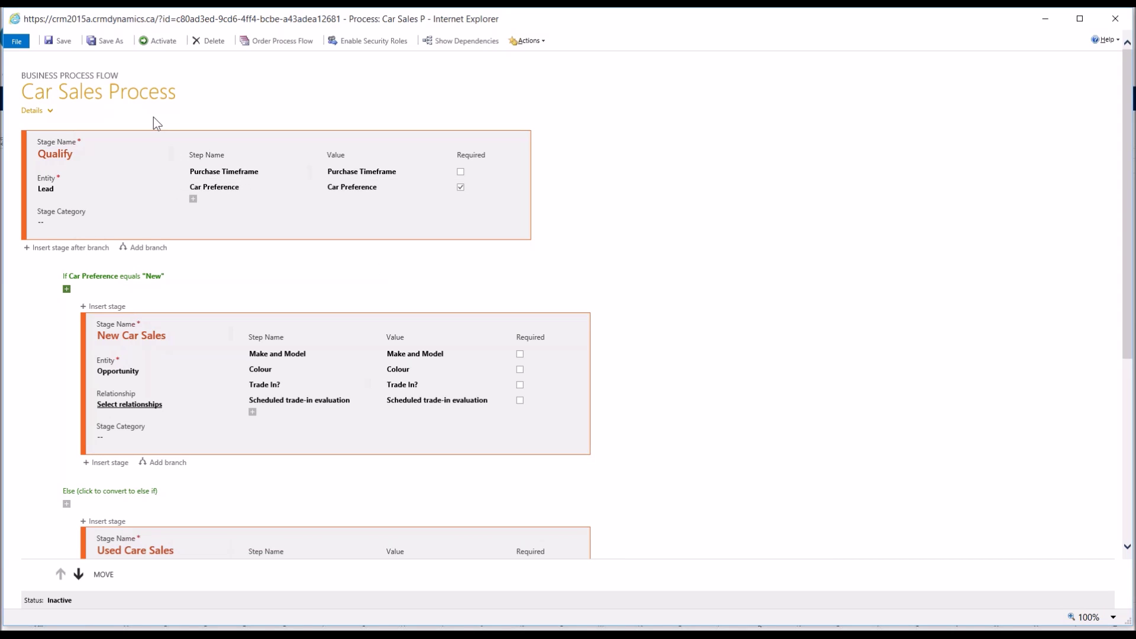
Step: Activate the Car Sales Process, confirm the activation, and save it as Active
{"action": "left_click", "coordinate": [161, 41]}
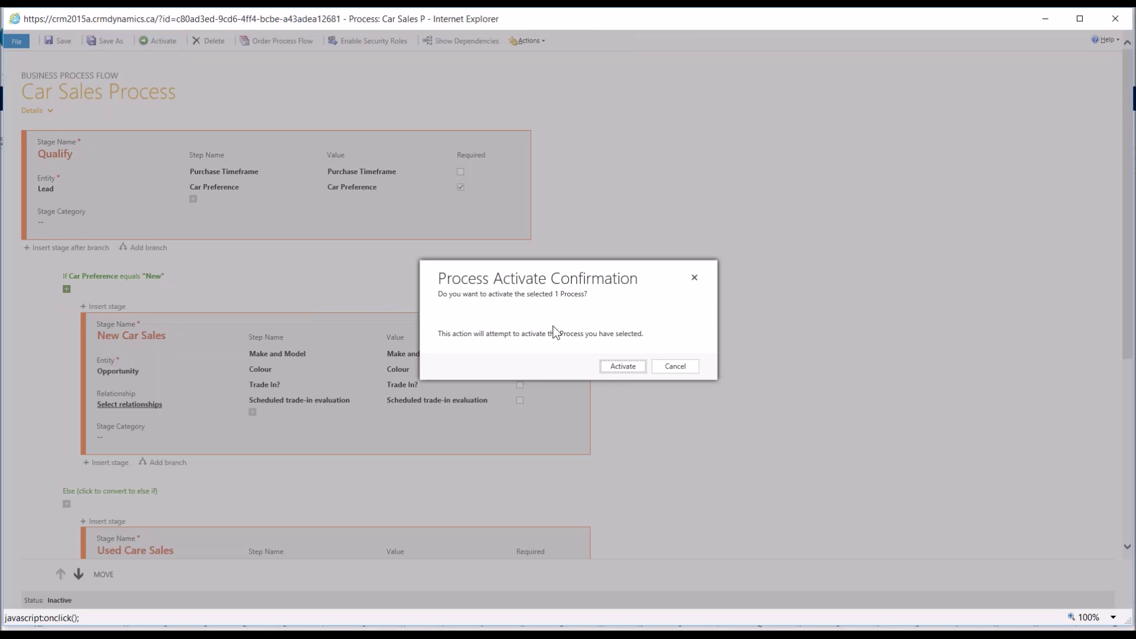
{"action": "left_click", "coordinate": [623, 366]}
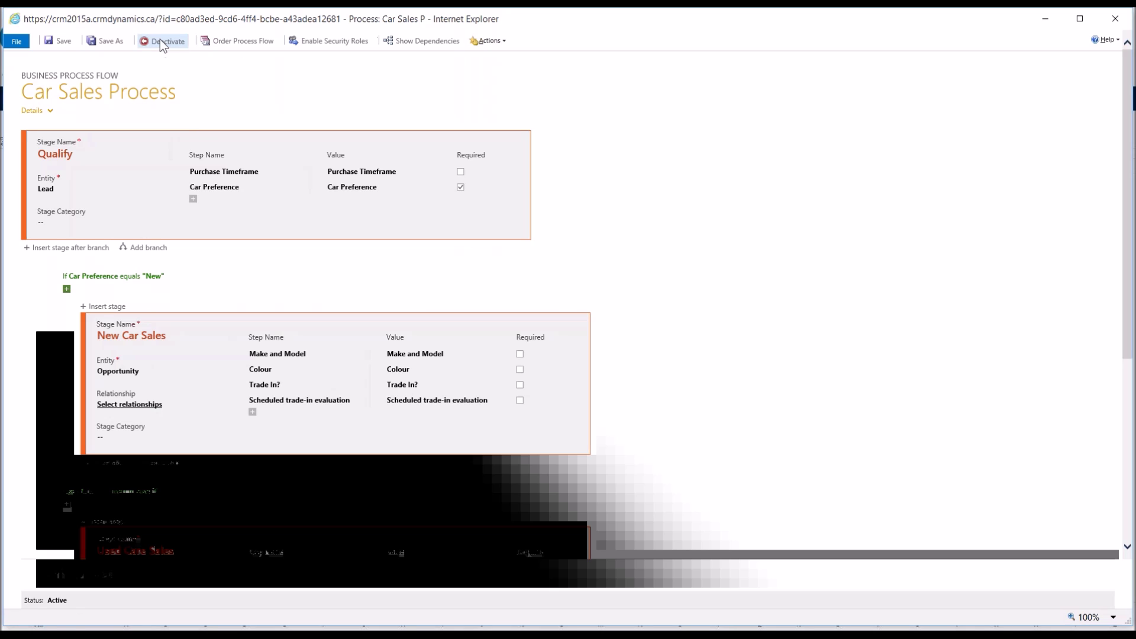
{"action": "left_click", "coordinate": [294, 354]}
{"action": "left_click", "coordinate": [328, 149]}
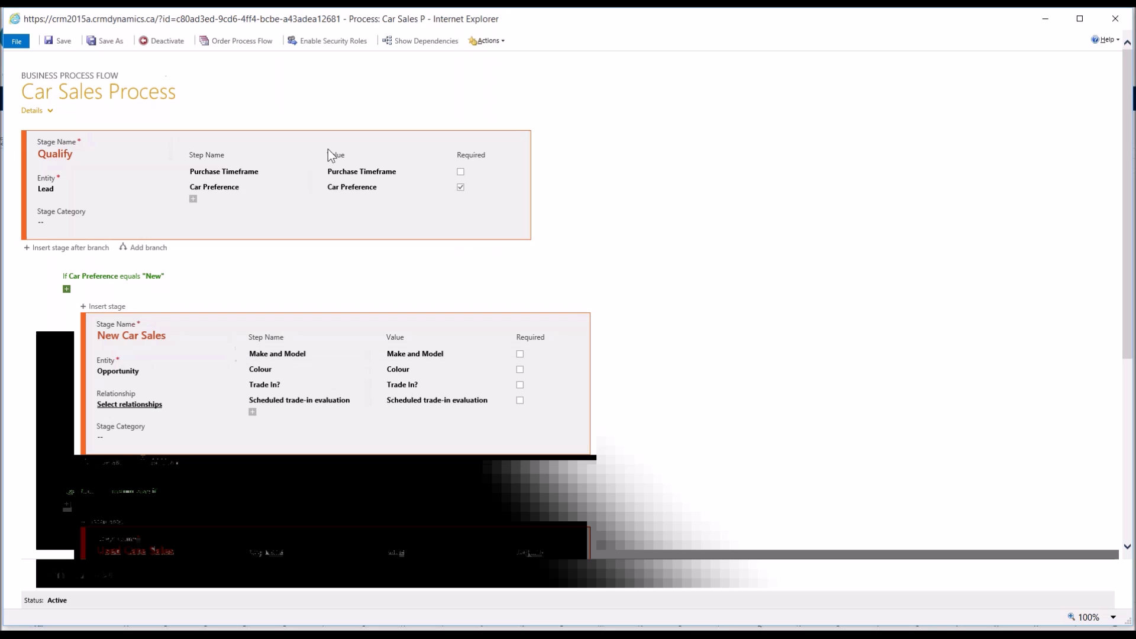
{"action": "left_click", "coordinate": [59, 41]}
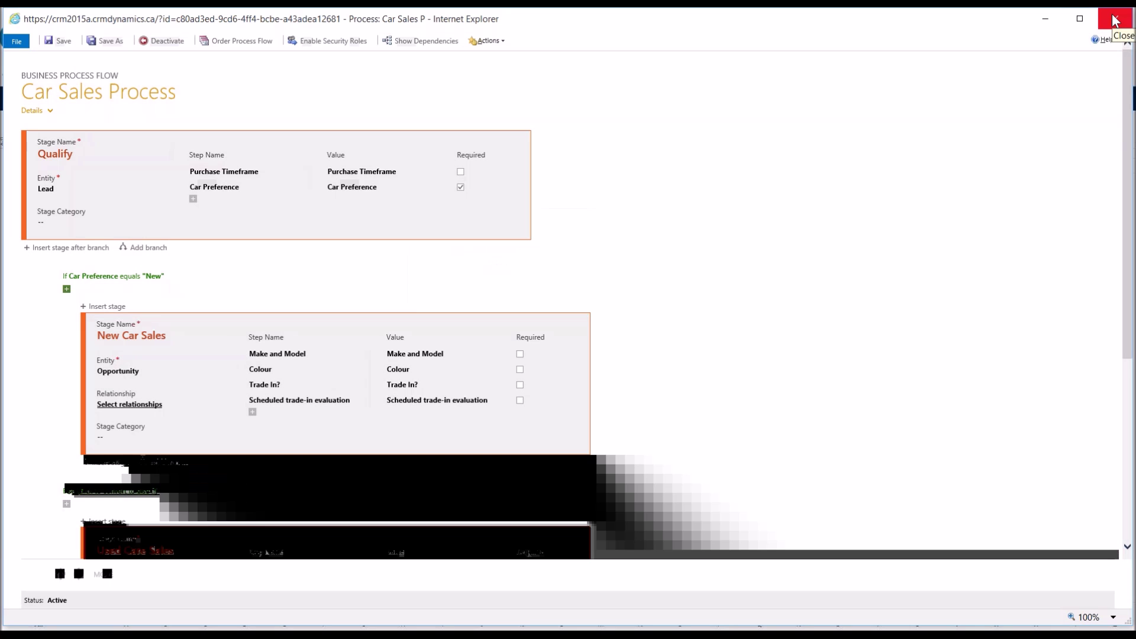
Step: Close the process designer and switch to the Sales area's My Open Leads view
{"action": "left_click", "coordinate": [1115, 22]}
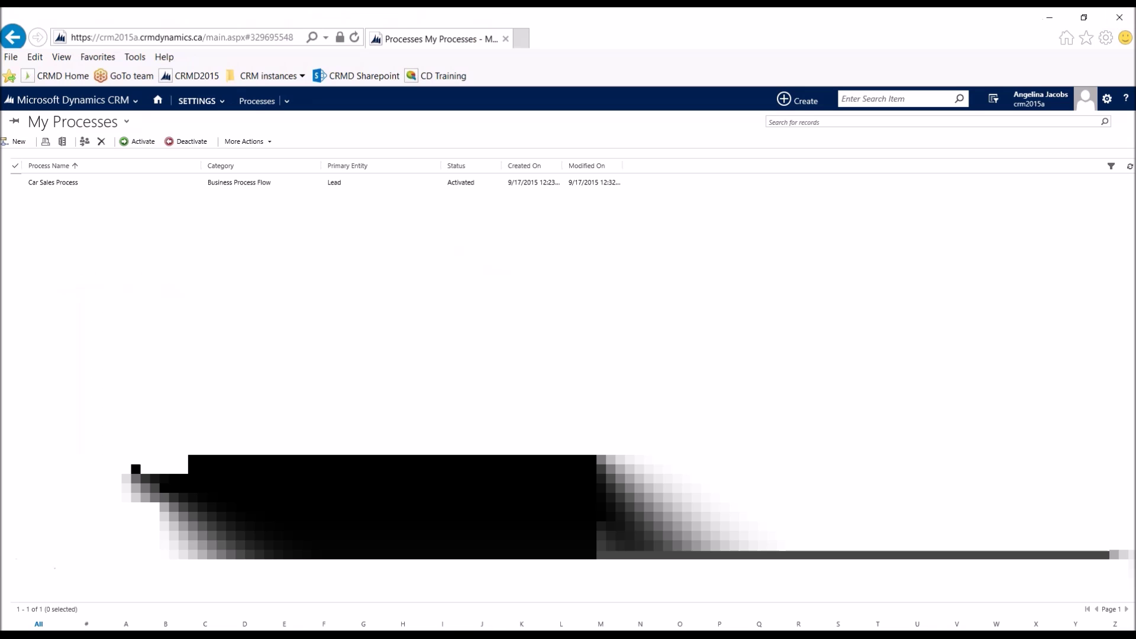
{"action": "left_click", "coordinate": [34, 187]}
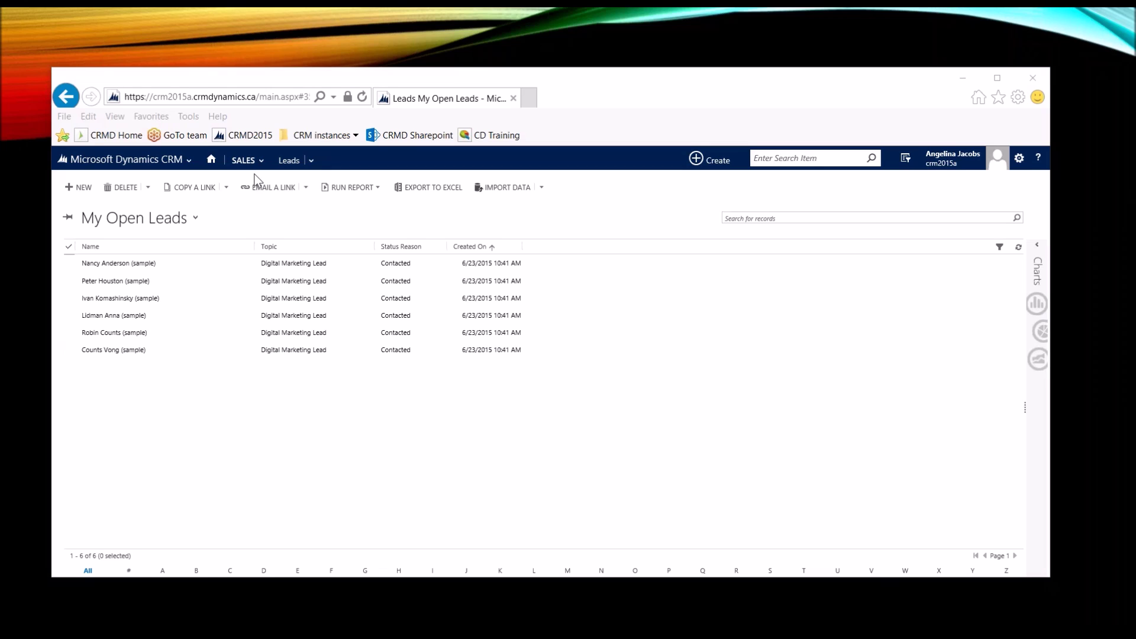
Step: Start a new lead with the topic 'Car Sales lead'
{"action": "left_click", "coordinate": [82, 187]}
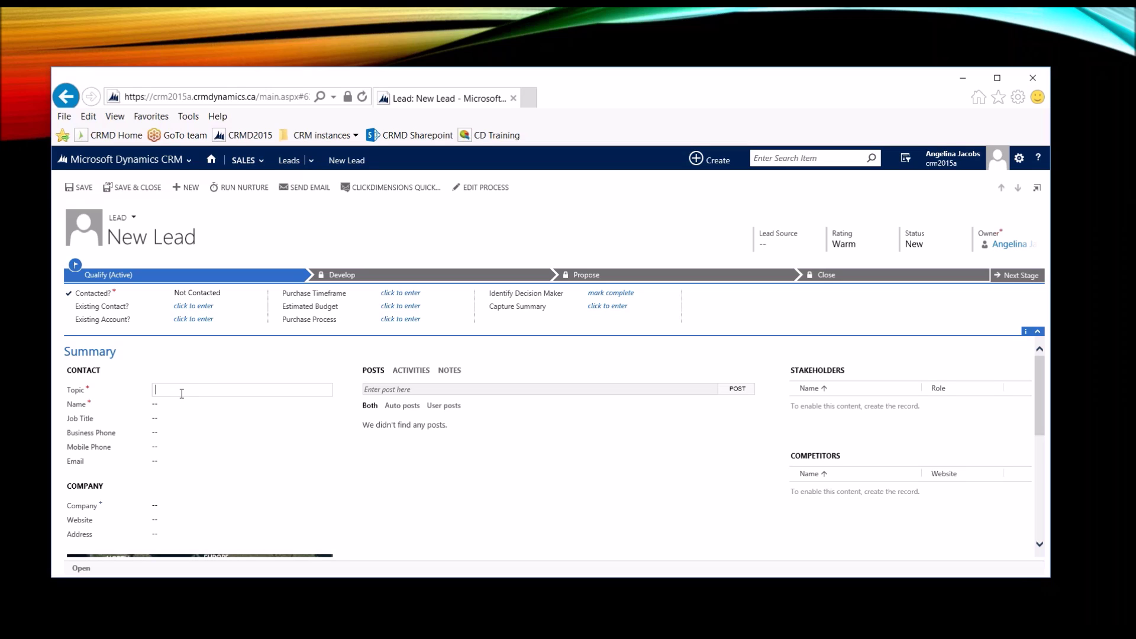
{"action": "type", "text": "Ne"}
{"action": "key", "text": "BackSpace"}
{"action": "key", "text": "BackSpace"}
{"action": "type", "text": "Ca"}
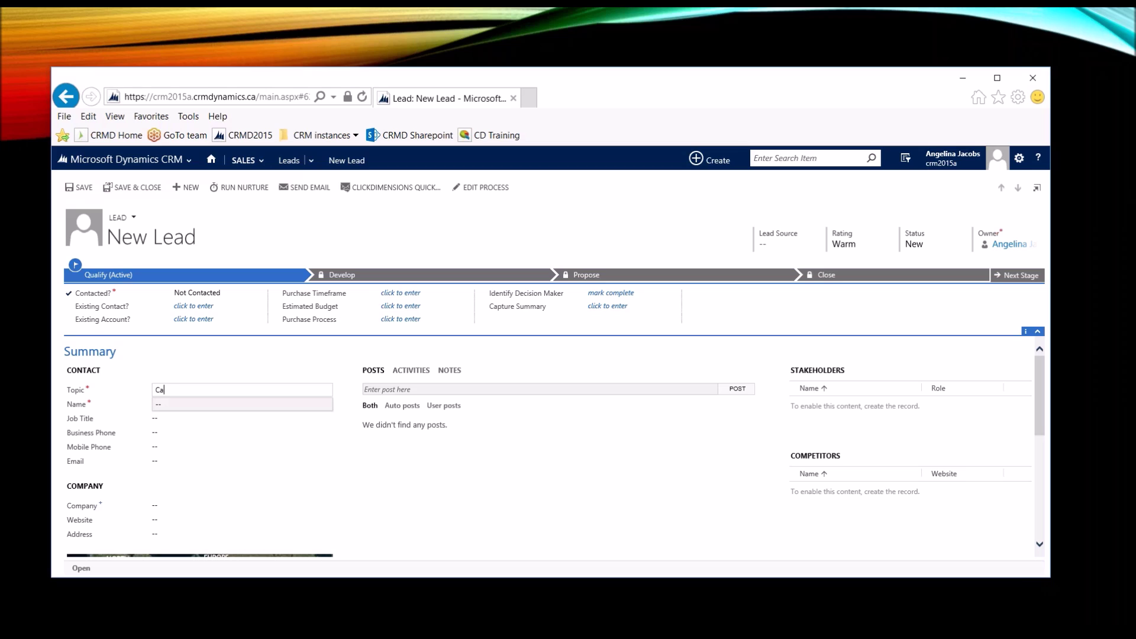
{"action": "type", "text": "r Sales lead"}
{"action": "key", "text": "Tab"}
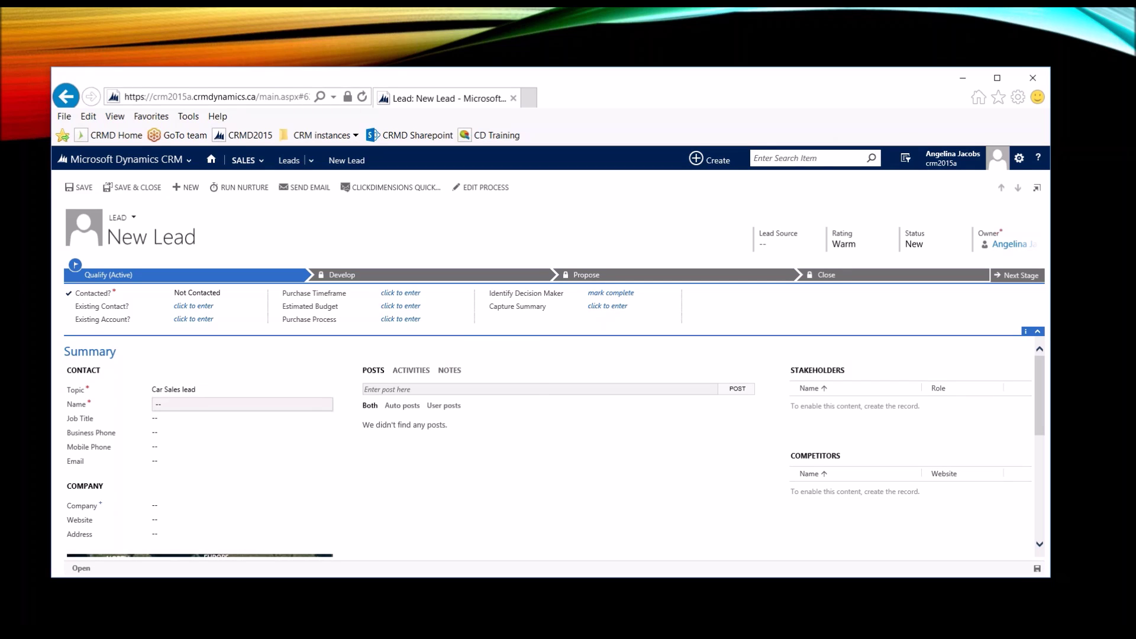
Step: Fill in the contact's first and last name and save the lead
{"action": "left_click", "coordinate": [365, 405]}
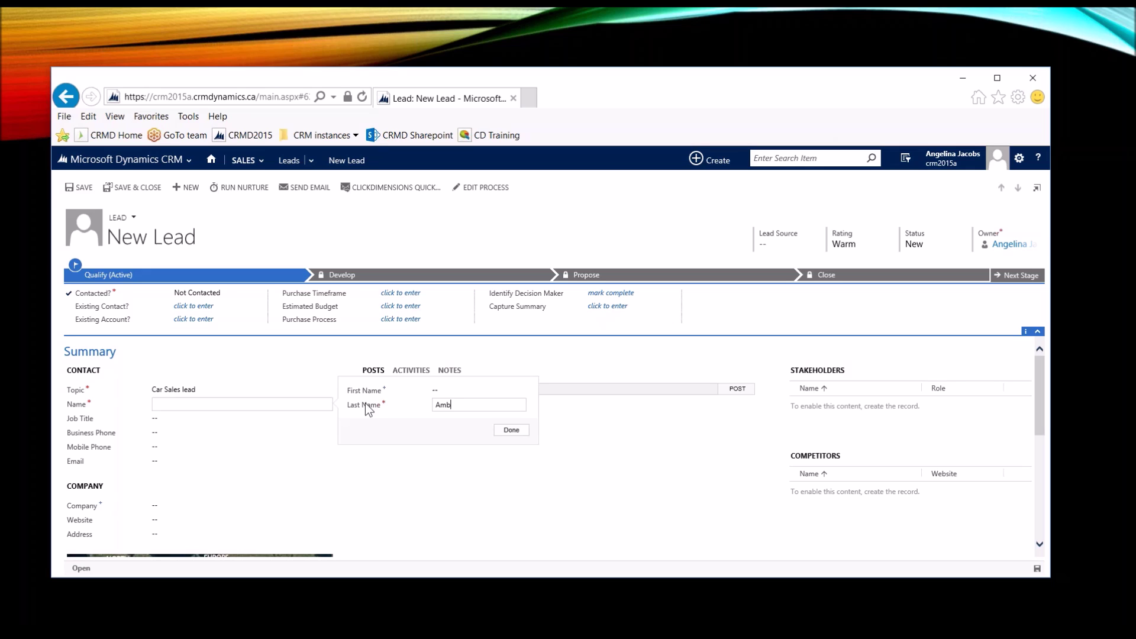
{"action": "double_click", "coordinate": [455, 407]}
{"action": "left_click", "coordinate": [479, 391]}
{"action": "key", "text": "Return"}
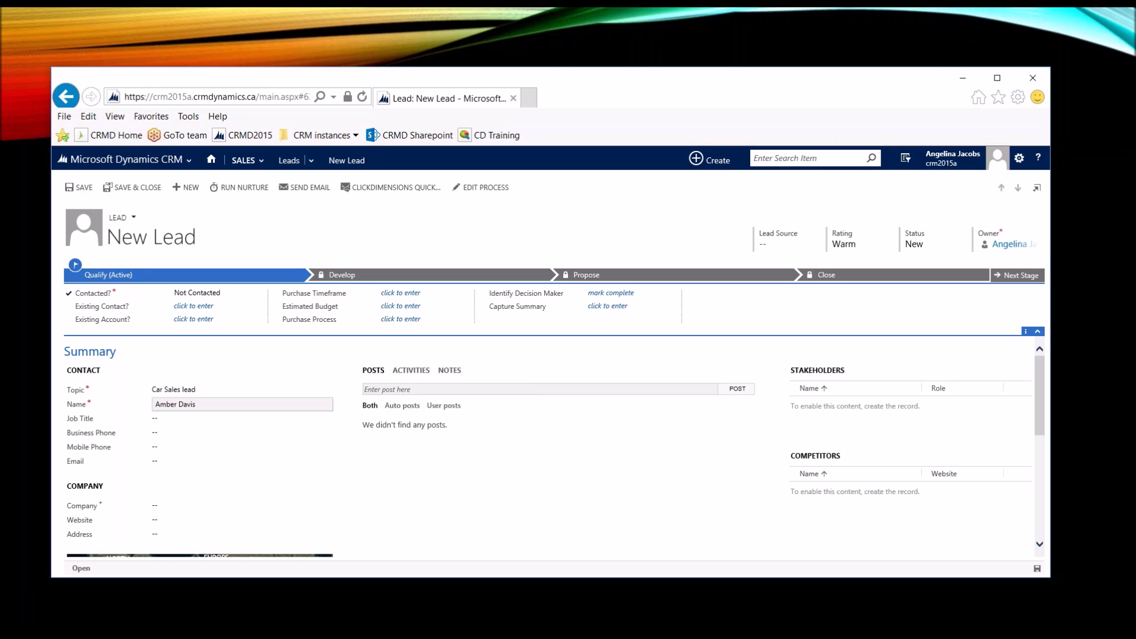
{"action": "left_click", "coordinate": [1037, 568]}
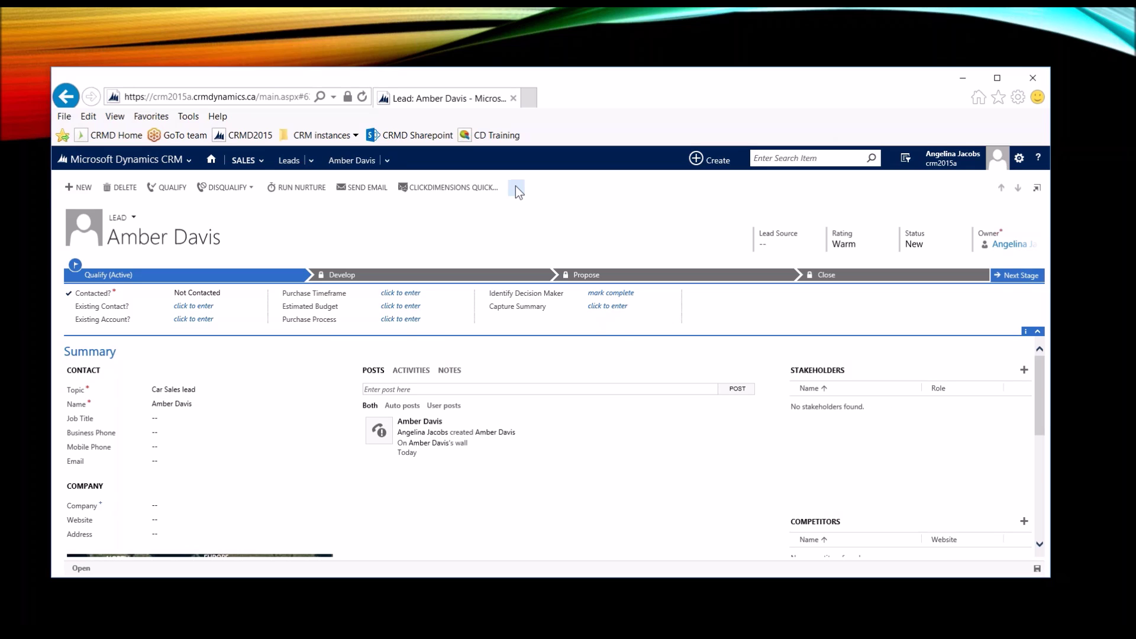
Step: Switch the saved lead's business process flow to Car Sales Process
{"action": "left_click", "coordinate": [516, 189]}
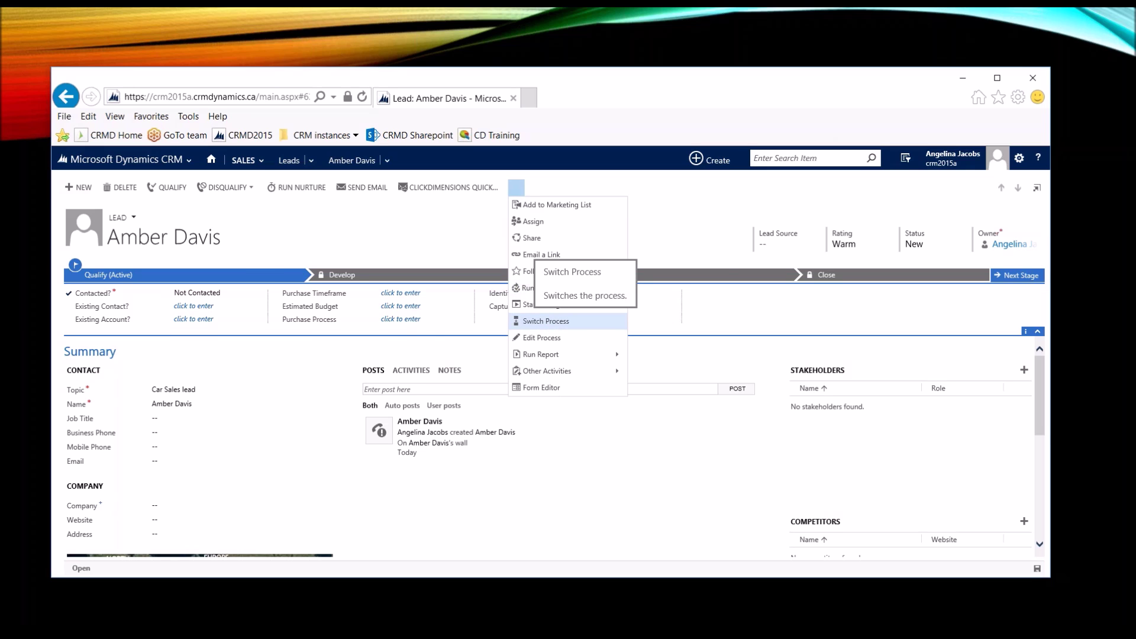
{"action": "left_click", "coordinate": [545, 320]}
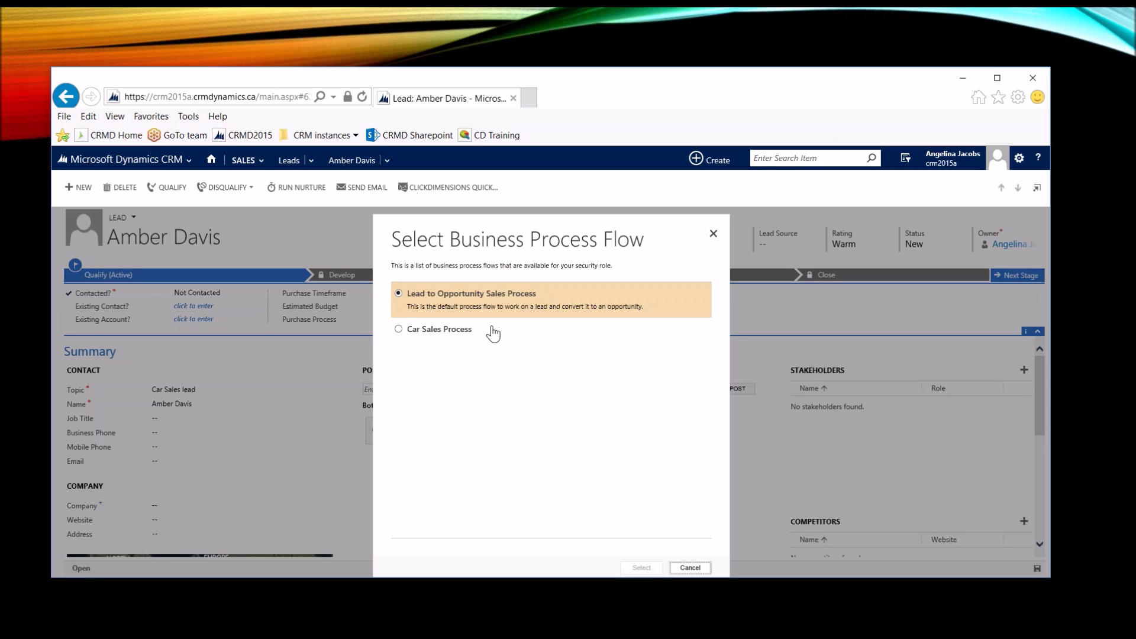
{"action": "left_click", "coordinate": [398, 332]}
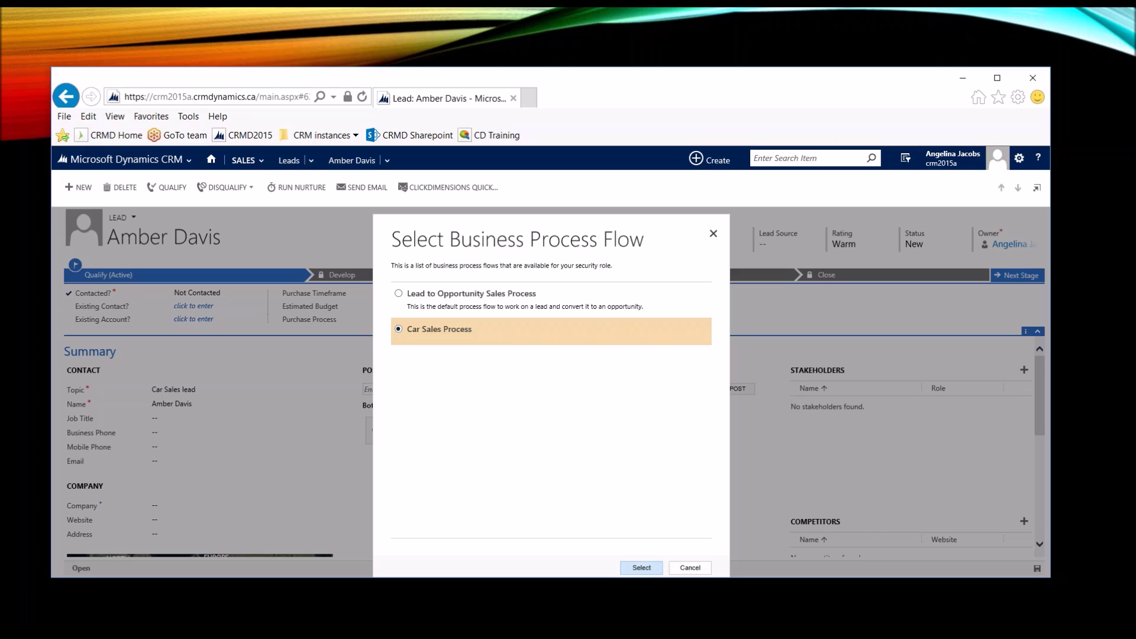
{"action": "left_click", "coordinate": [641, 568]}
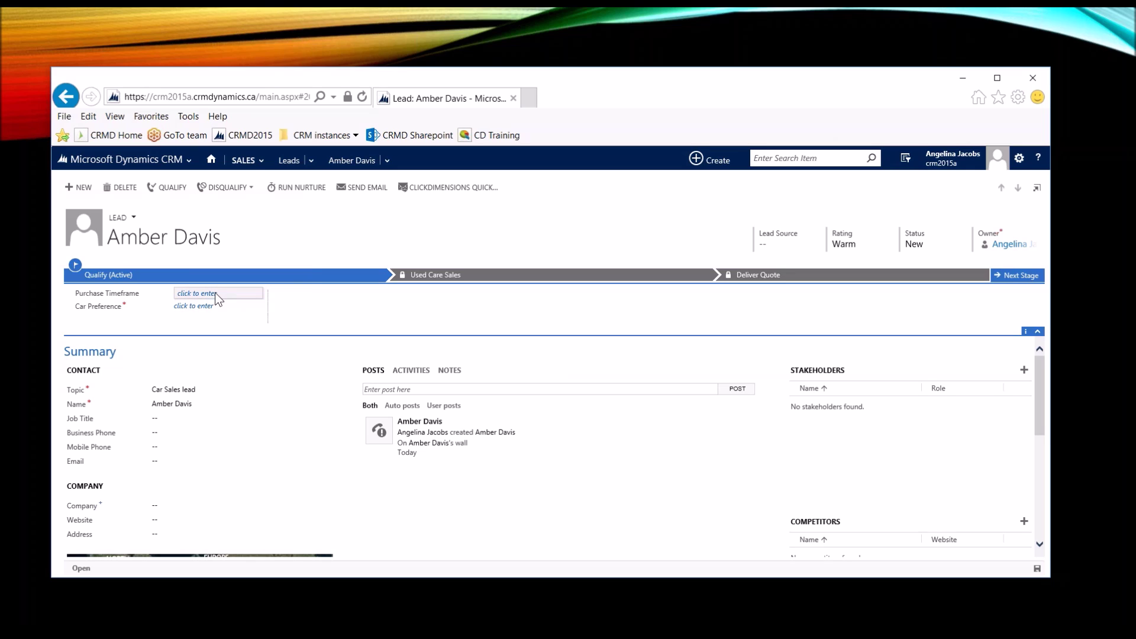
Step: Set Car Preference to New and qualify the lead into an opportunity at New Car Sales
{"action": "left_click", "coordinate": [211, 307]}
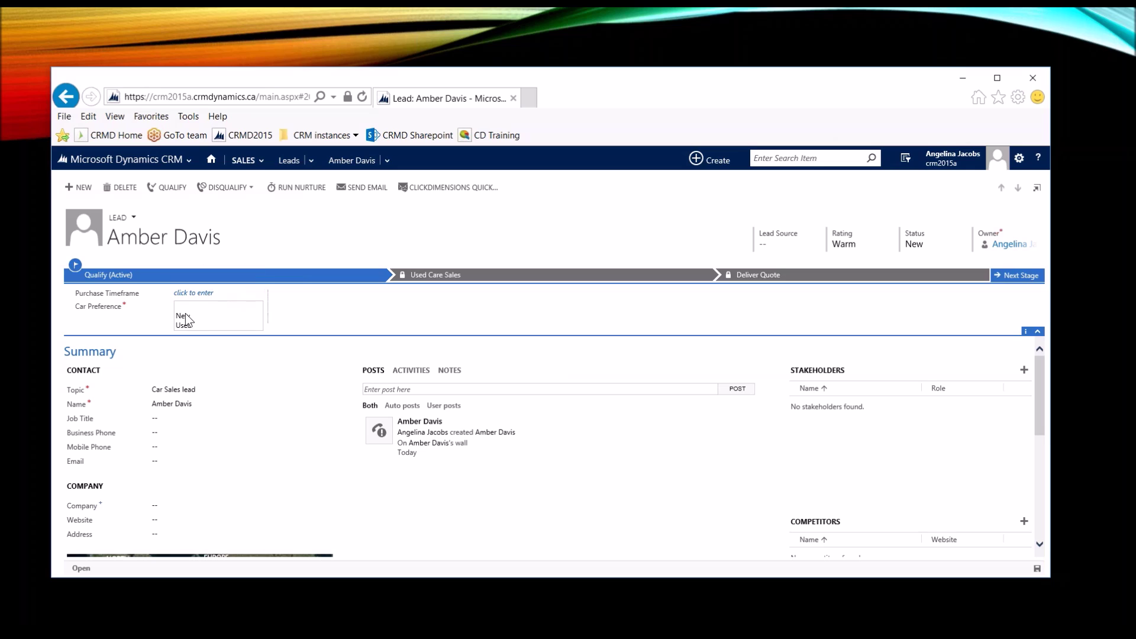
{"action": "left_click", "coordinate": [185, 315]}
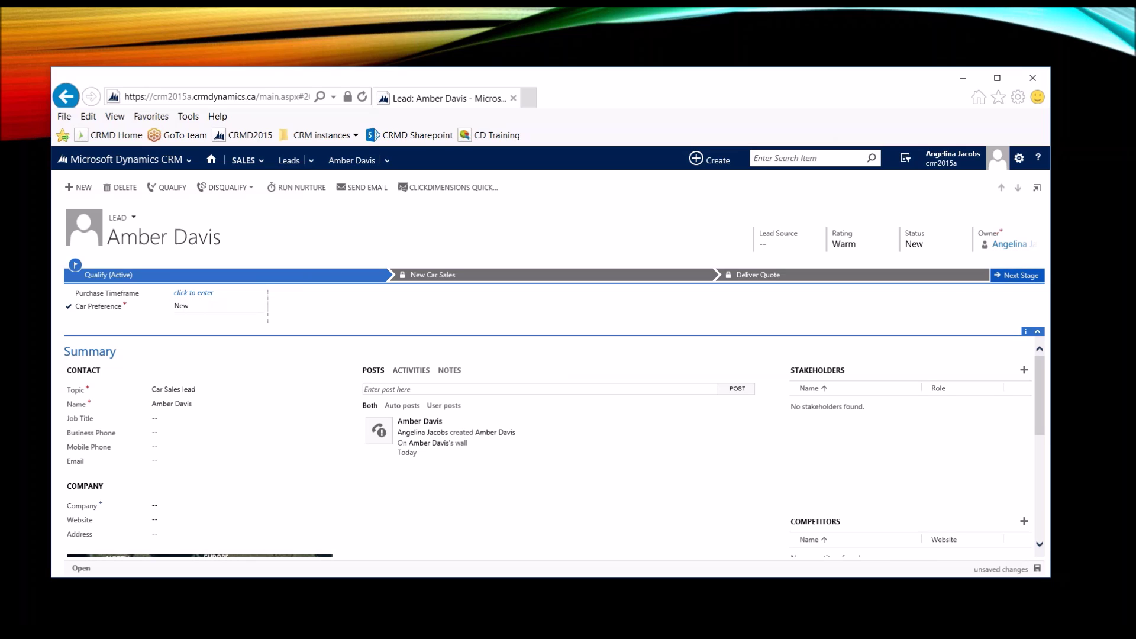
{"action": "left_click", "coordinate": [1037, 569]}
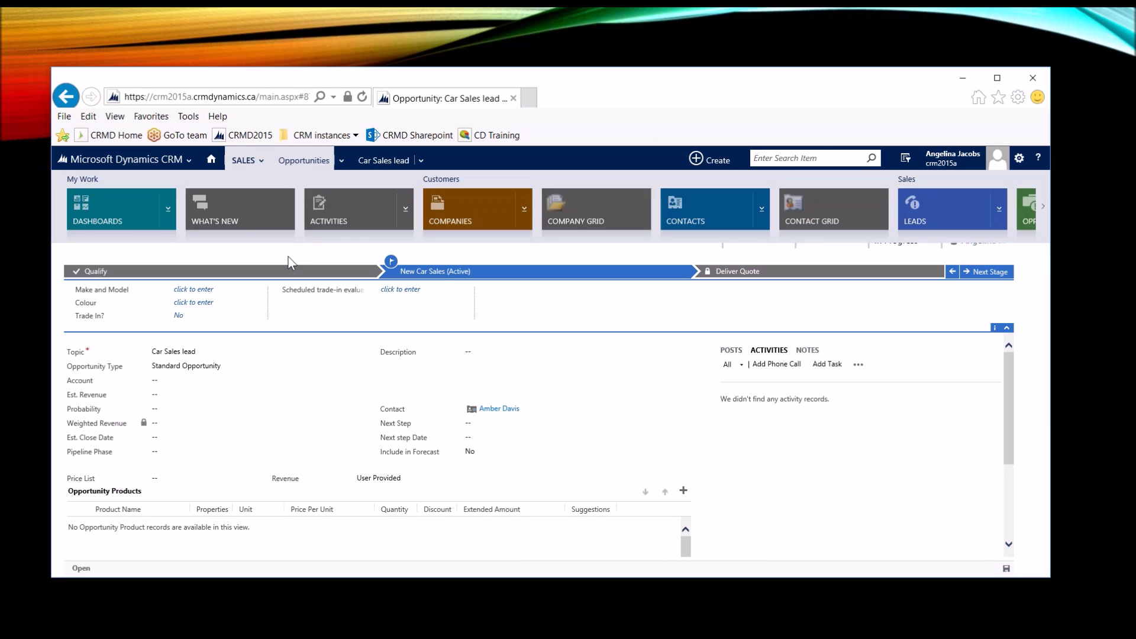
{"action": "left_click", "coordinate": [288, 257]}
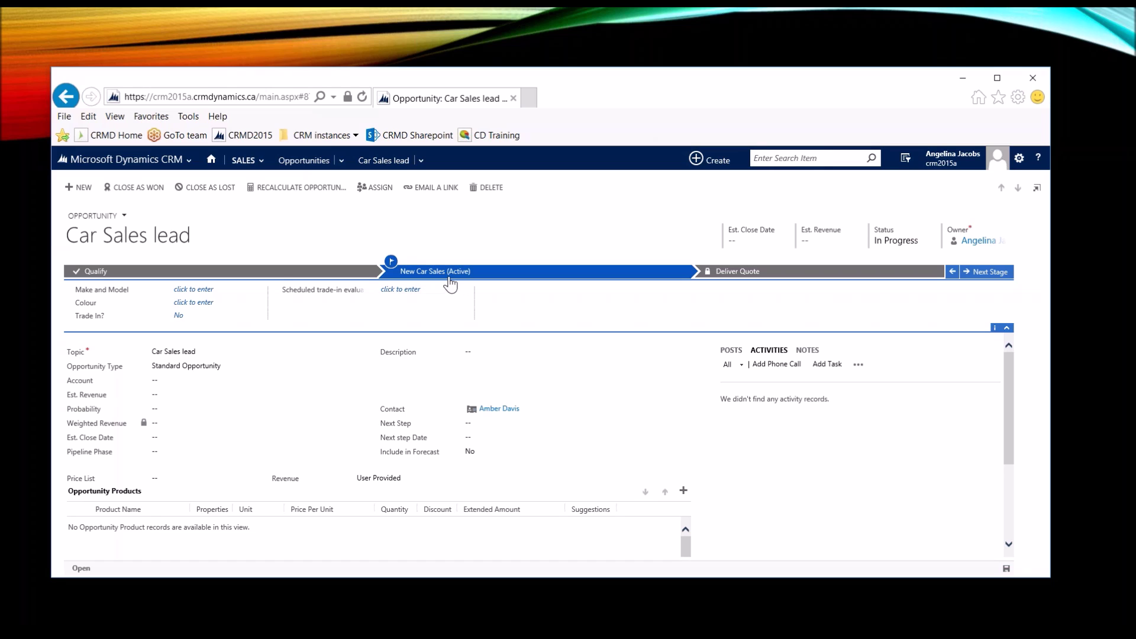
{"action": "left_click", "coordinate": [284, 272]}
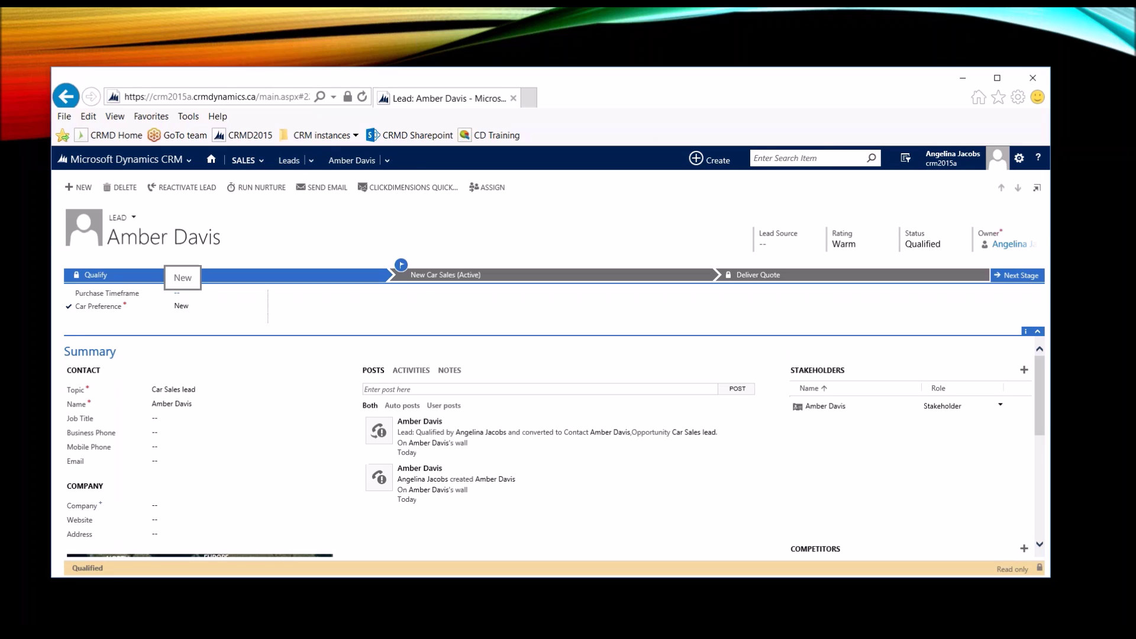
{"action": "left_click", "coordinate": [450, 274]}
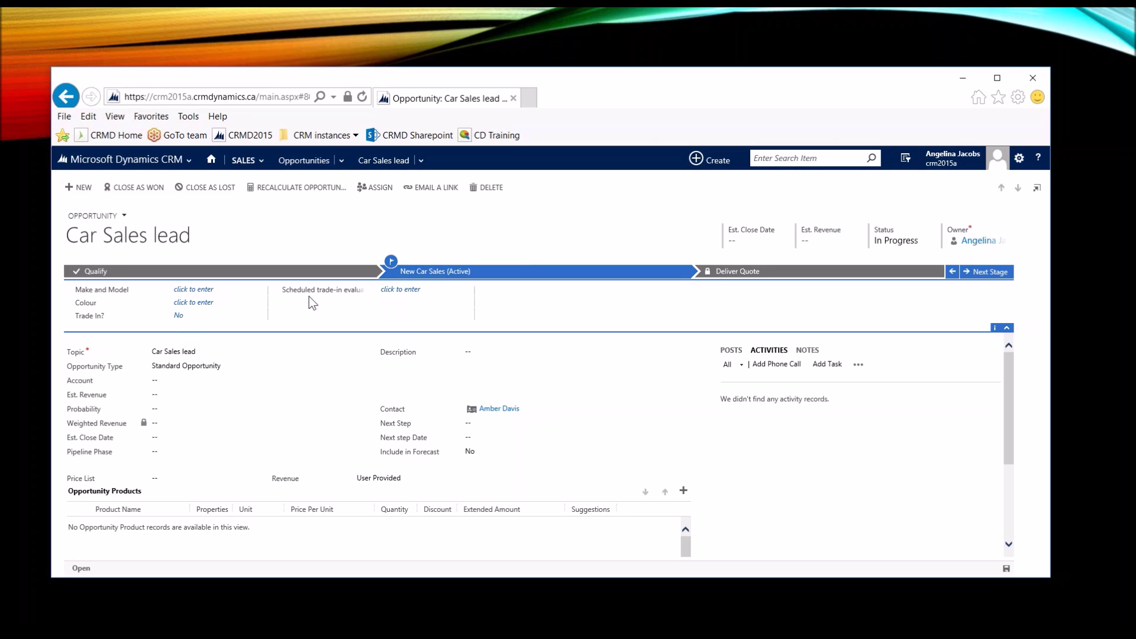
Step: Enter Colour 'Black' and Make and Model 'Honda CRV' on the opportunity and save with Ctrl+S
{"action": "left_click", "coordinate": [193, 303]}
{"action": "type", "text": "Black"}
{"action": "left_click", "coordinate": [196, 290]}
{"action": "type", "text": "HOnda"}
{"action": "key", "text": "BackSpace"}
{"action": "key", "text": "BackSpace"}
{"action": "key", "text": "BackSpace"}
{"action": "key", "text": "BackSpace"}
{"action": "type", "text": "ond"}
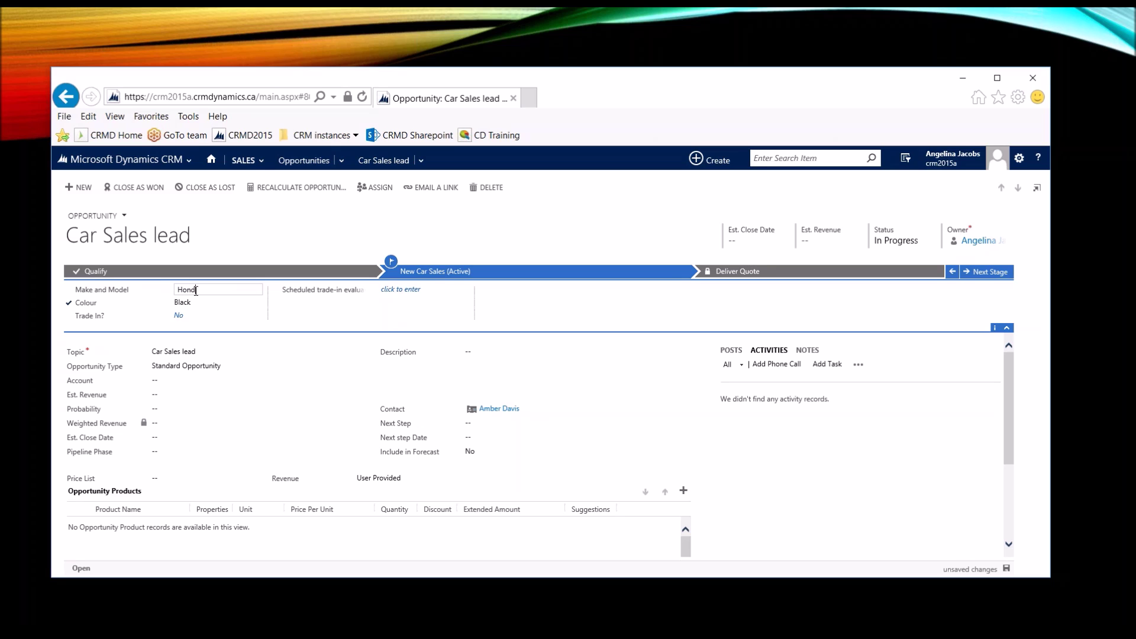
{"action": "type", "text": "a CRV"}
{"action": "left_click", "coordinate": [413, 290]}
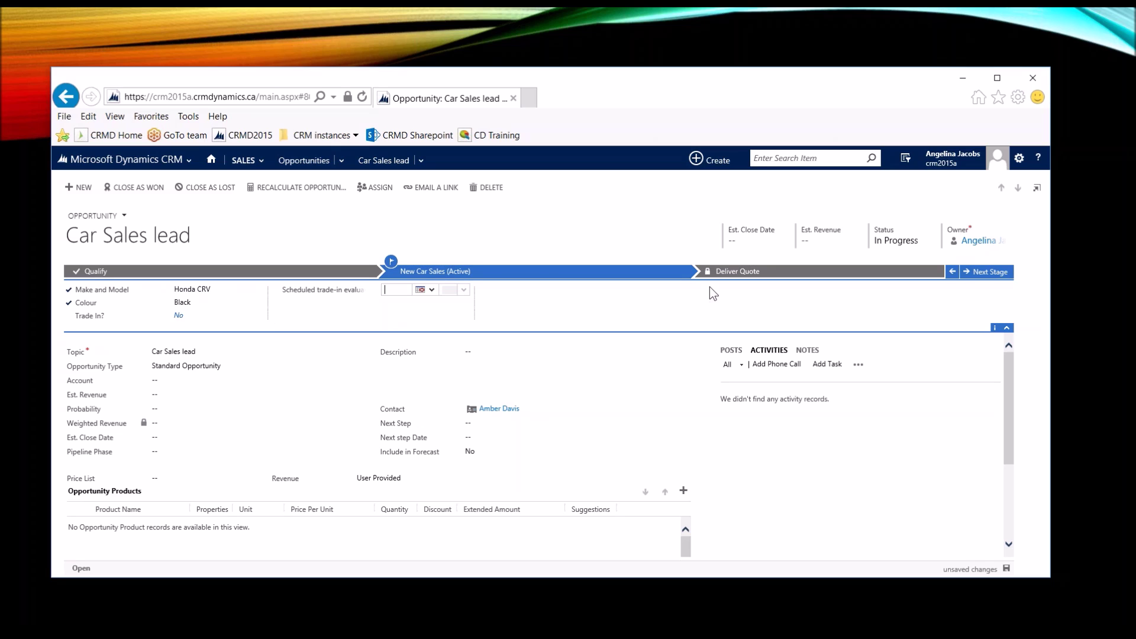
{"action": "key", "text": "ctrl+s"}
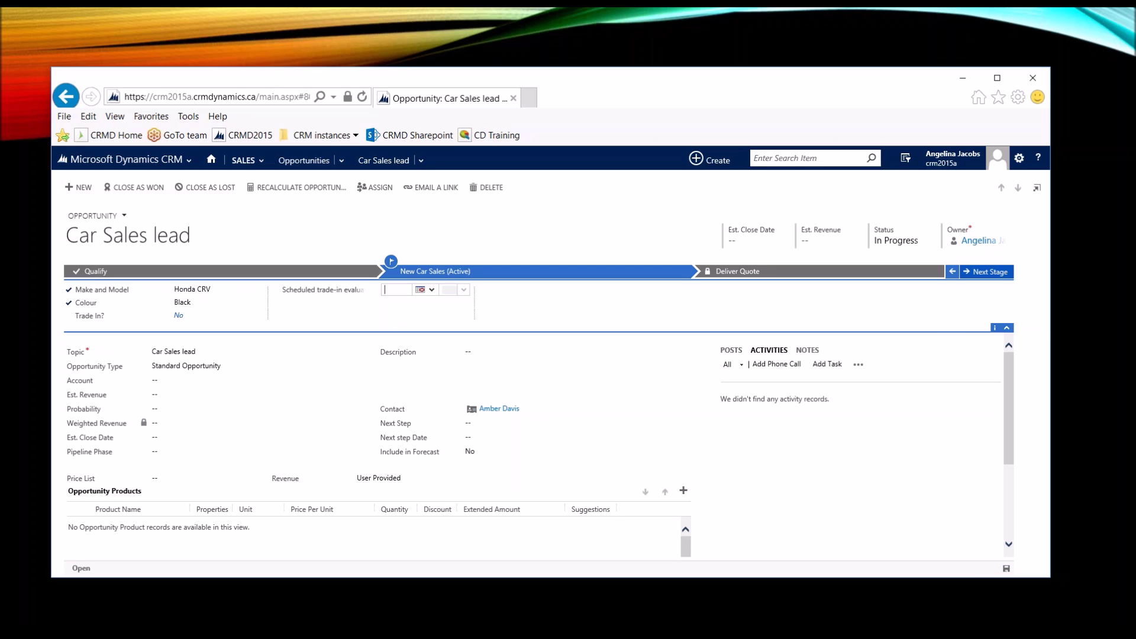
{"action": "left_click", "coordinate": [987, 271]}
{"action": "left_click", "coordinate": [1003, 548]}
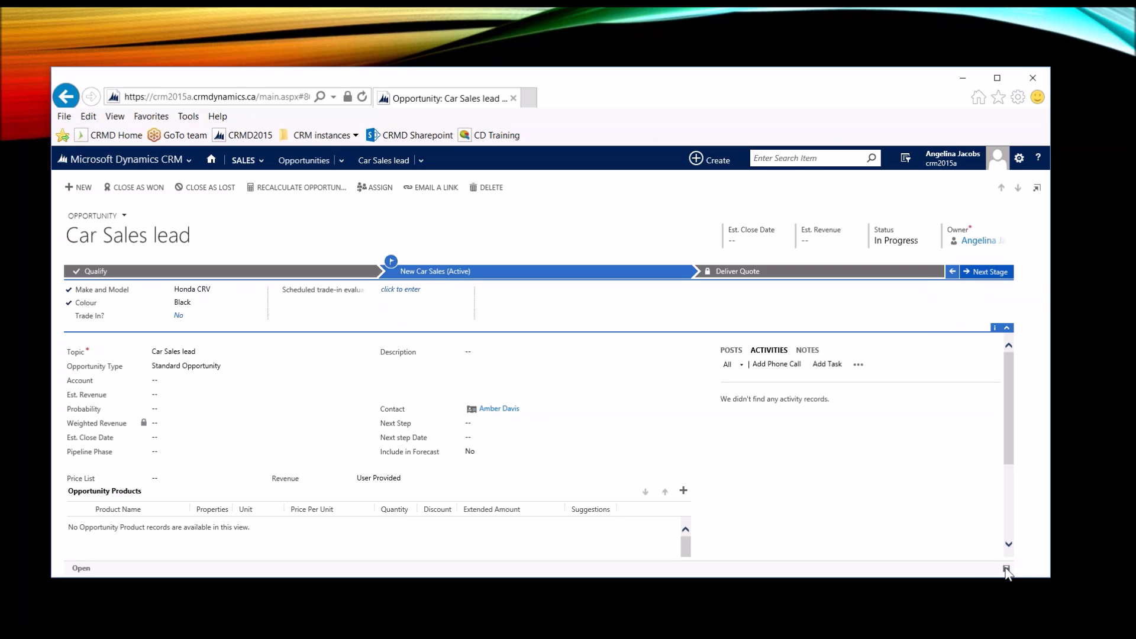
Step: Advance the opportunity to Deliver Quote, creating a new draft quote, and review its steps
{"action": "left_click", "coordinate": [988, 278]}
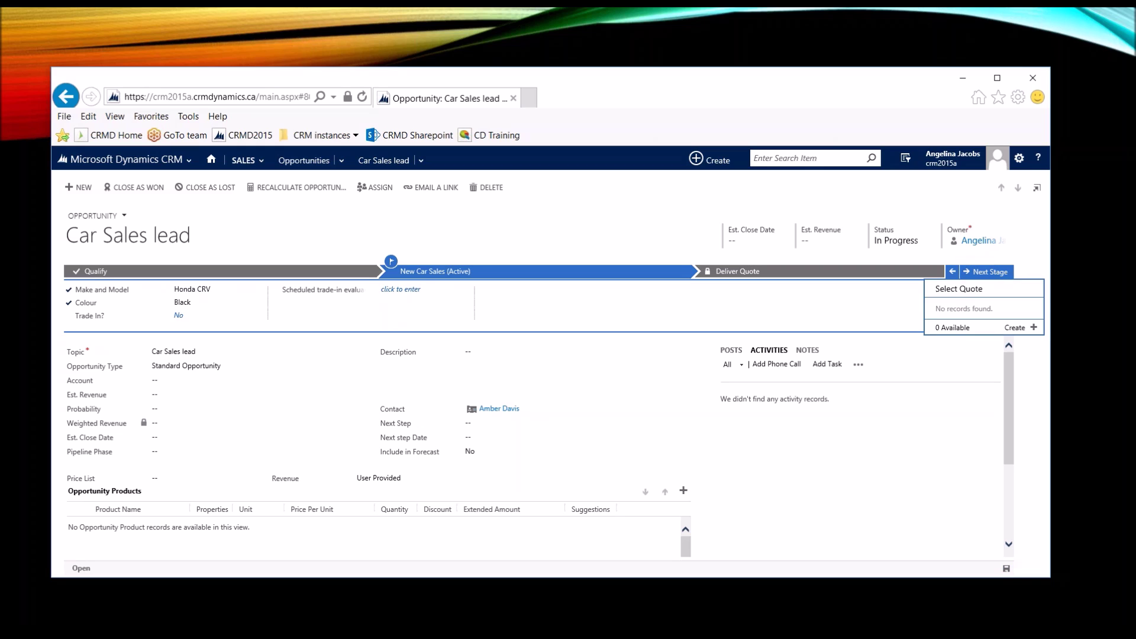
{"action": "left_click", "coordinate": [987, 272]}
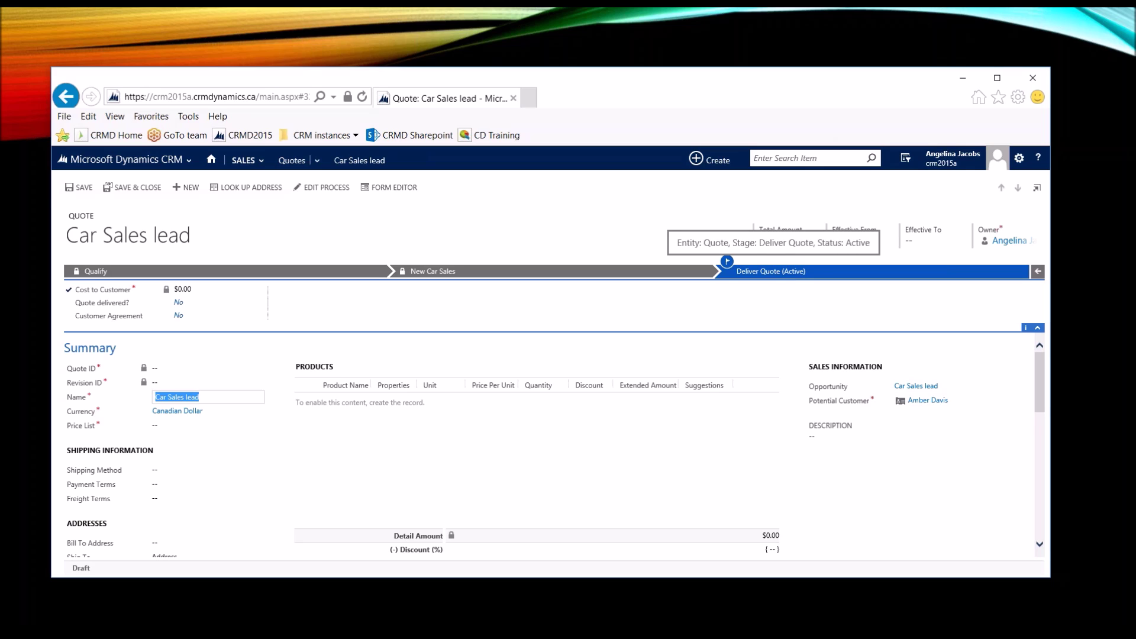
{"action": "left_click", "coordinate": [185, 306]}
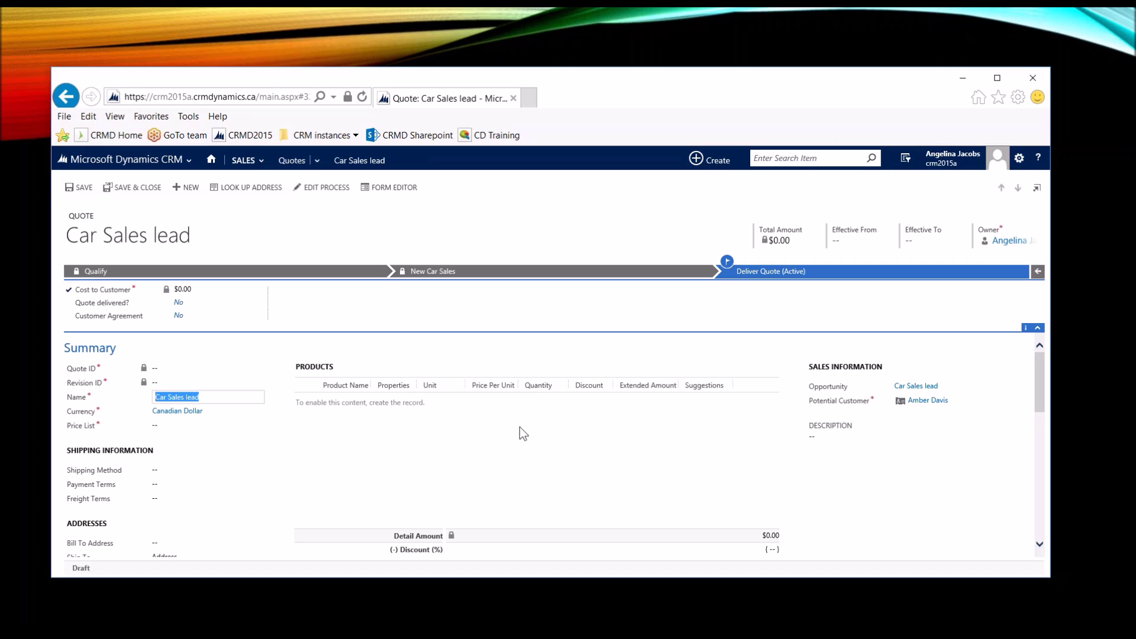
{"action": "scroll", "coordinate": [519, 432], "scroll_direction": "down", "scroll_amount": 1}
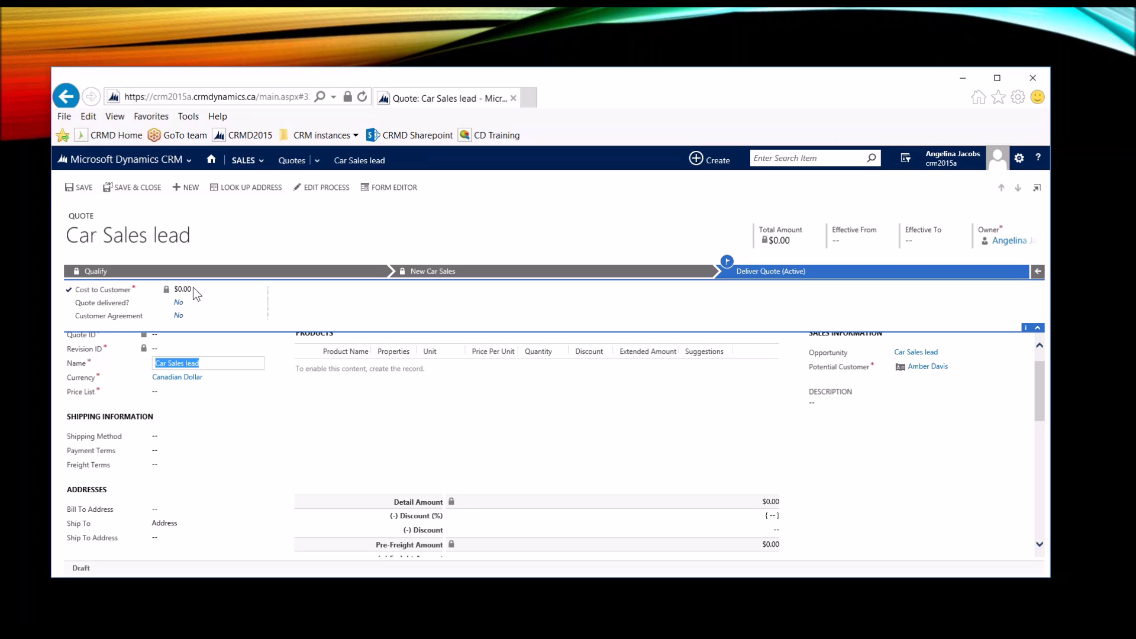
{"action": "scroll", "coordinate": [585, 499], "scroll_direction": "up", "scroll_amount": 1}
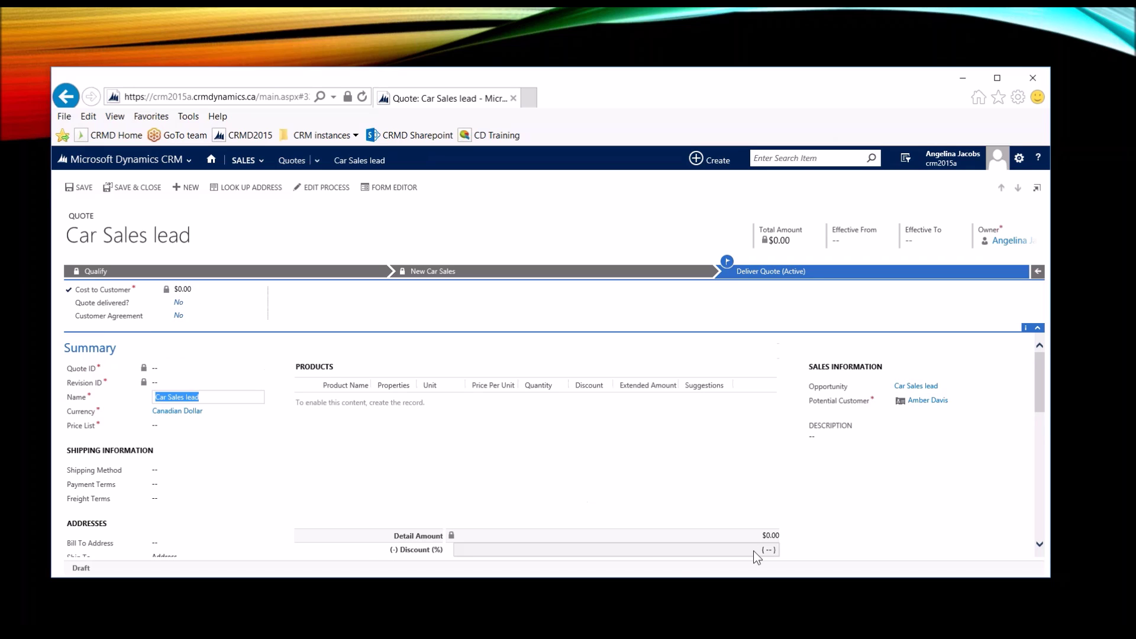
{"action": "scroll", "coordinate": [753, 550], "scroll_direction": "down", "scroll_amount": 2}
{"action": "scroll", "coordinate": [354, 389], "scroll_direction": "down", "scroll_amount": 1}
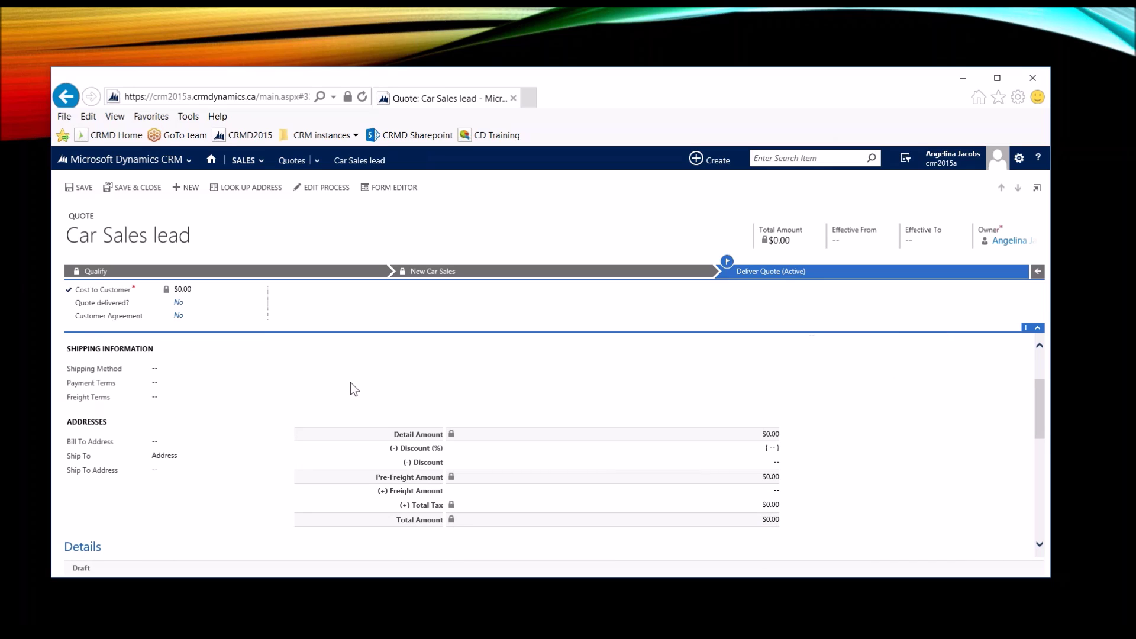
{"action": "scroll", "coordinate": [351, 383], "scroll_direction": "up", "scroll_amount": 3}
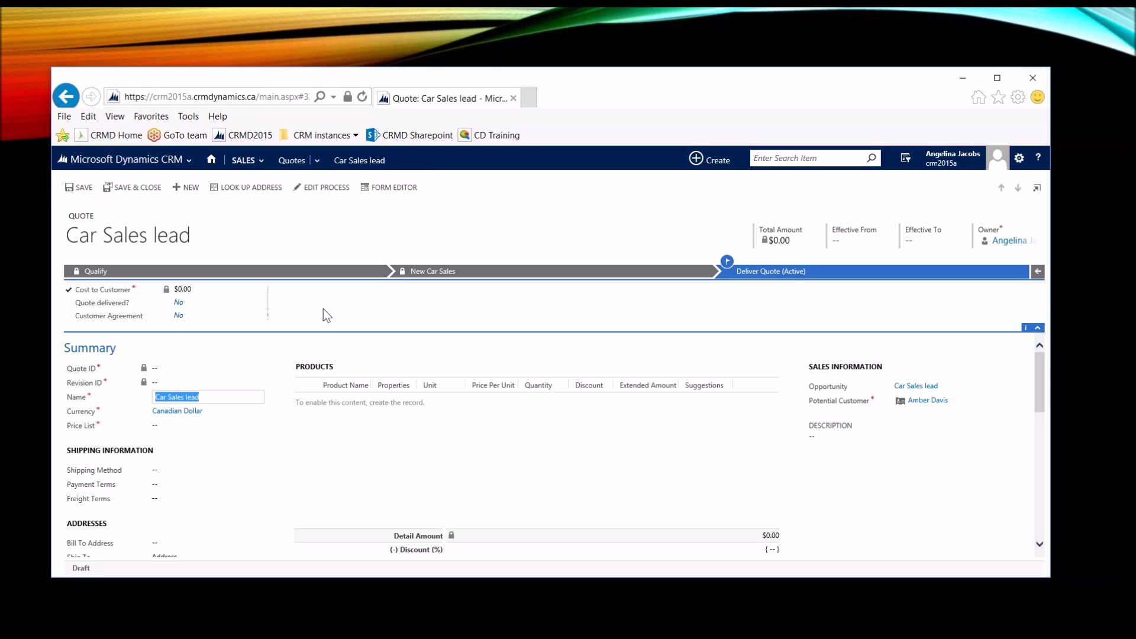
{"action": "left_click", "coordinate": [1073, 229]}
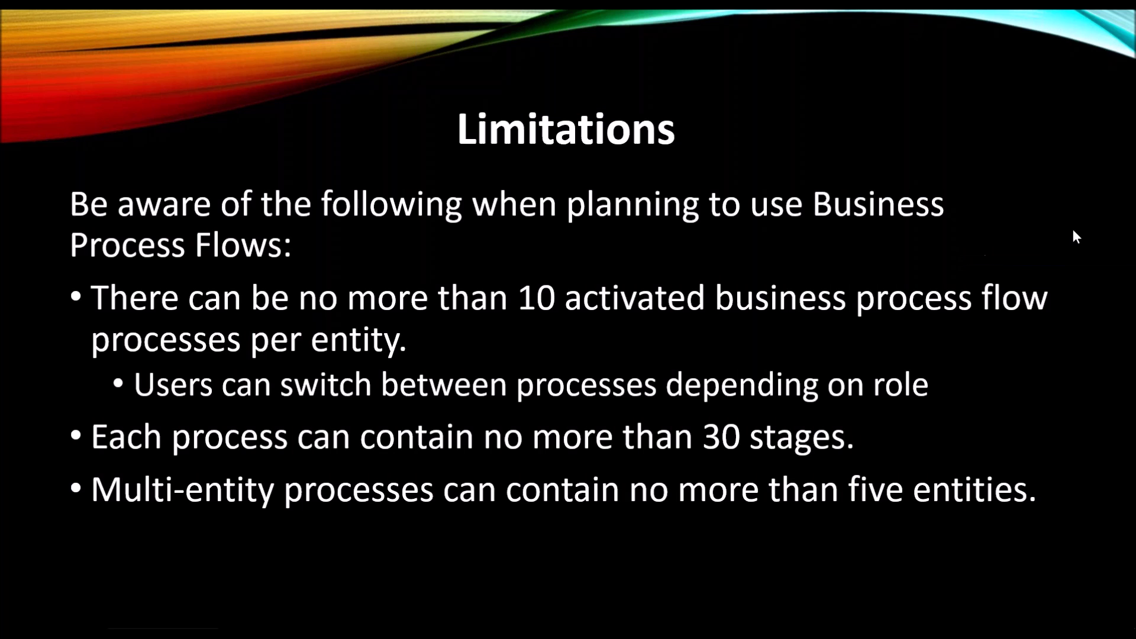